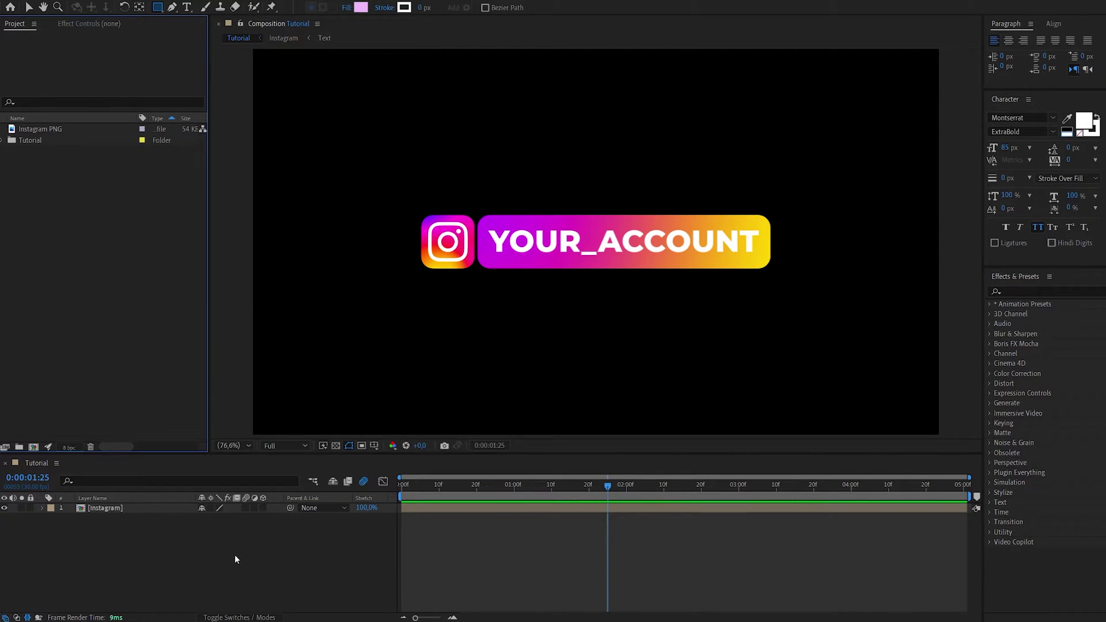
# - Create a new composition named Main
pyautogui.click(35, 447)
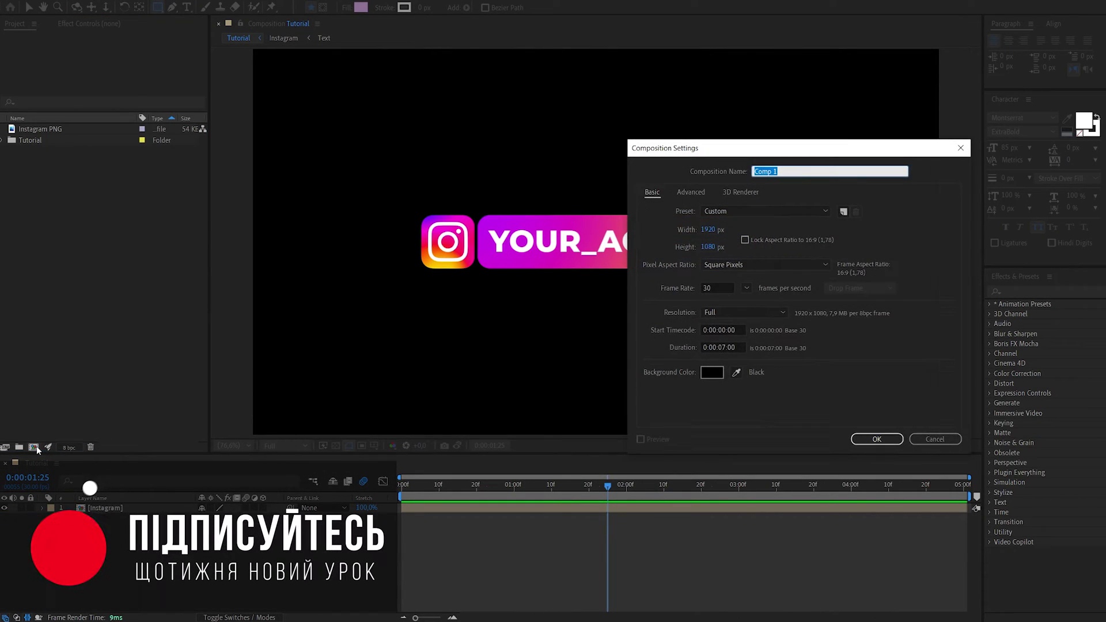
pyautogui.write('Main')
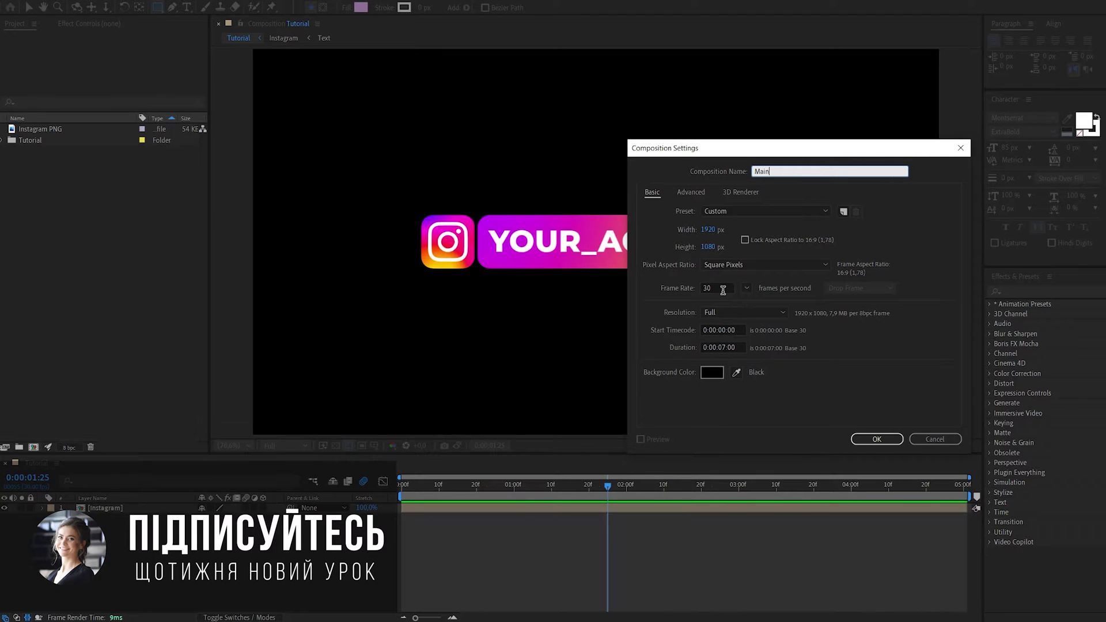
pyautogui.click(882, 440)
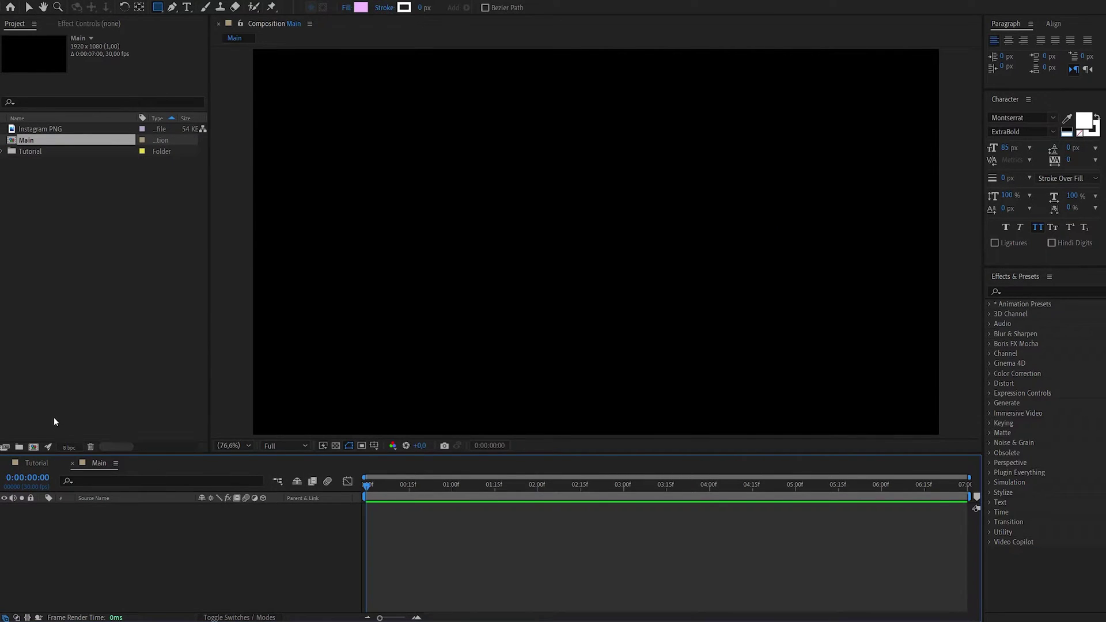
# - Create a second composition named Logo at 300×300 pixels
pyautogui.click(33, 447)
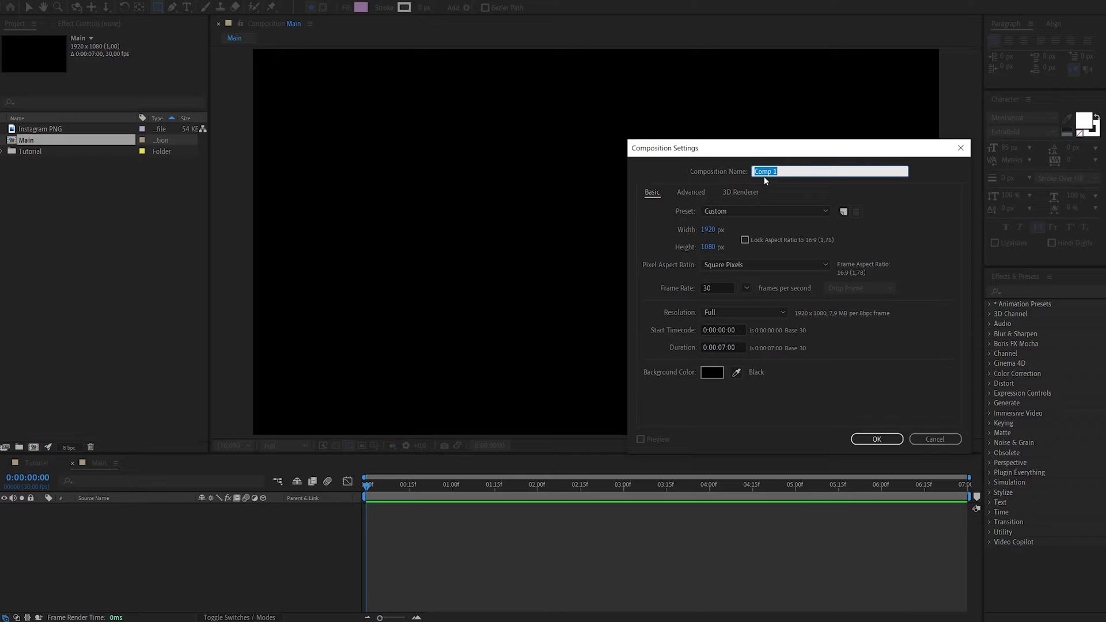
pyautogui.write('Logo')
pyautogui.click(708, 230)
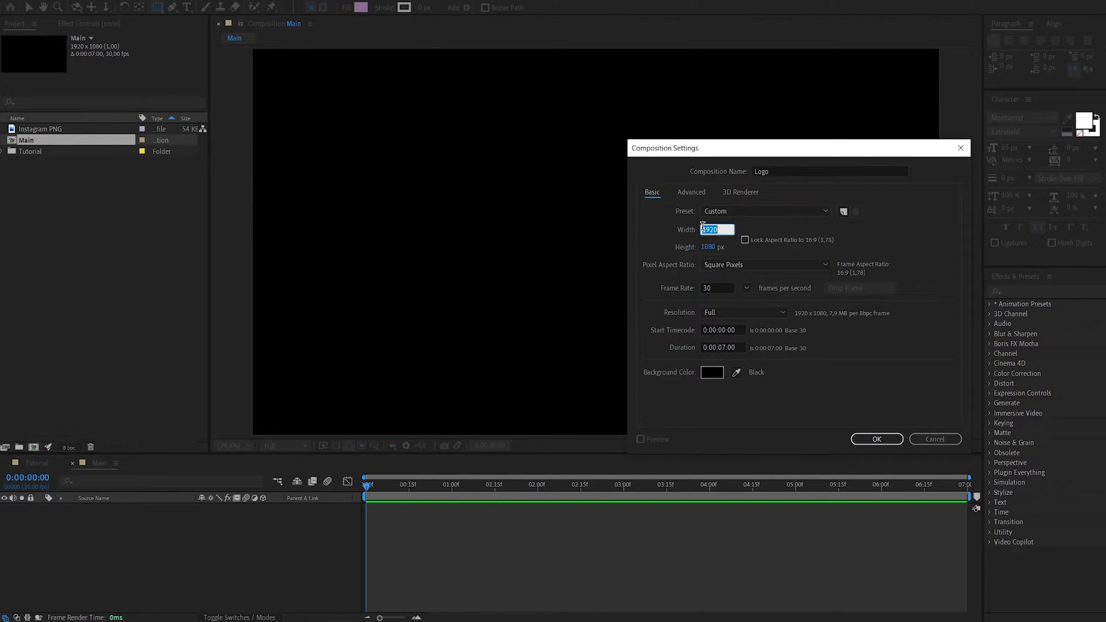
pyautogui.write('300')
pyautogui.press('Tab')
pyautogui.write('300')
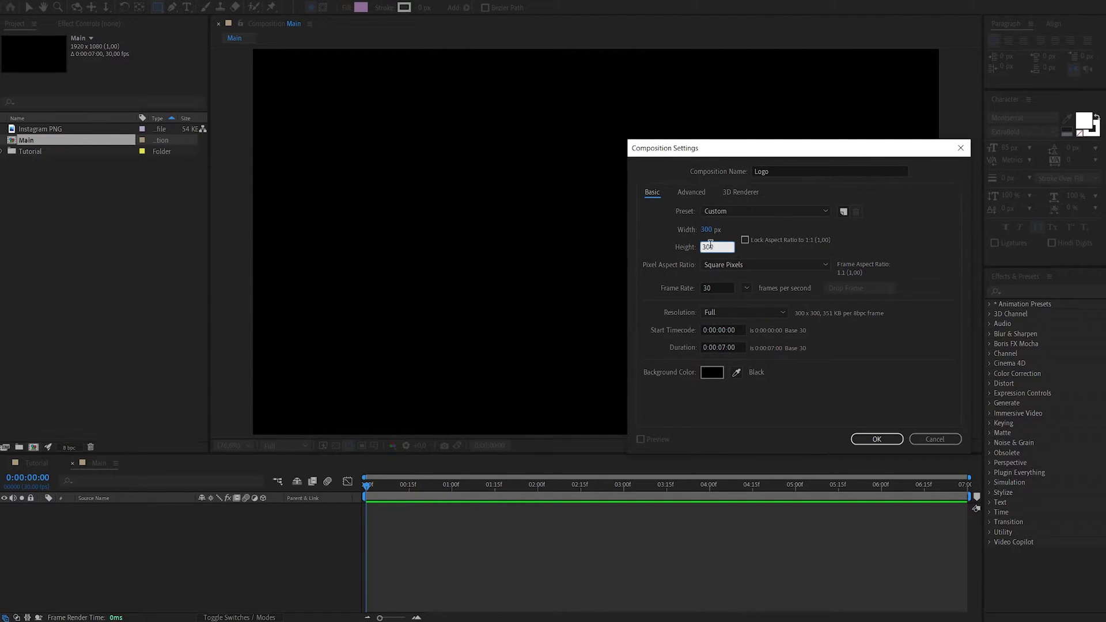
pyautogui.click(877, 439)
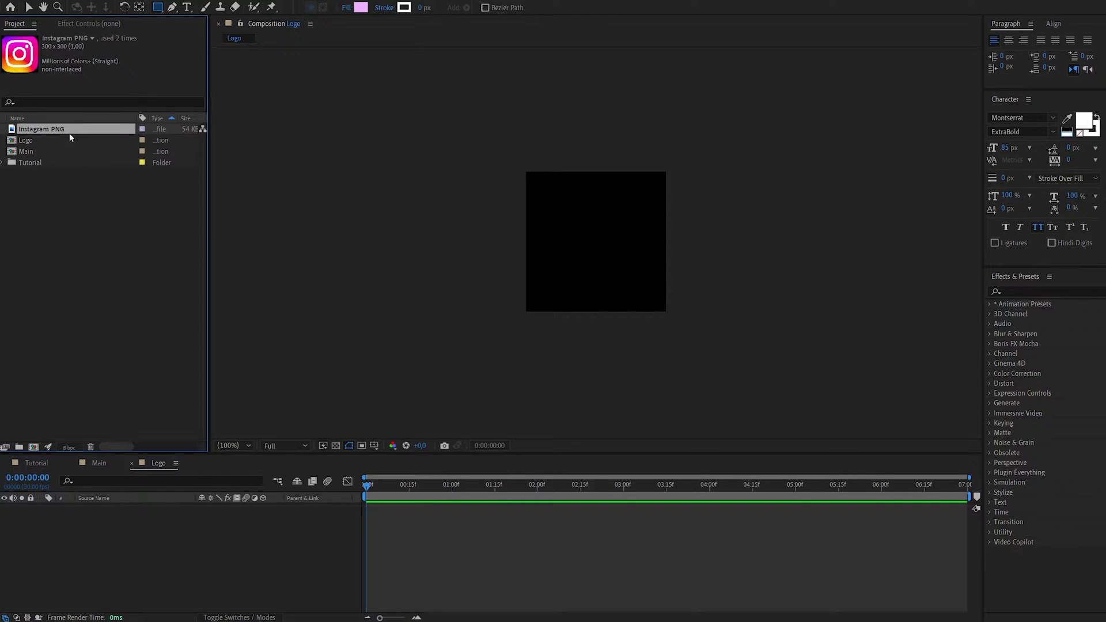
# - Add the Instagram PNG as a layer in the Logo composition
pyautogui.moveTo(69, 134); pyautogui.dragTo(78, 561)
pyautogui.press('v')
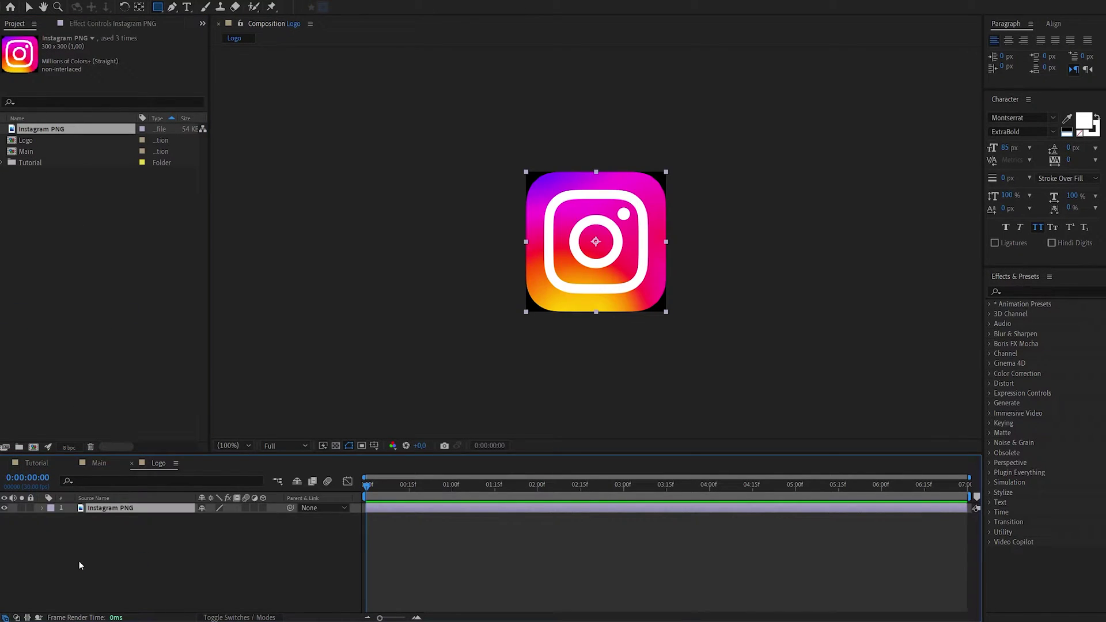
pyautogui.click(78, 561)
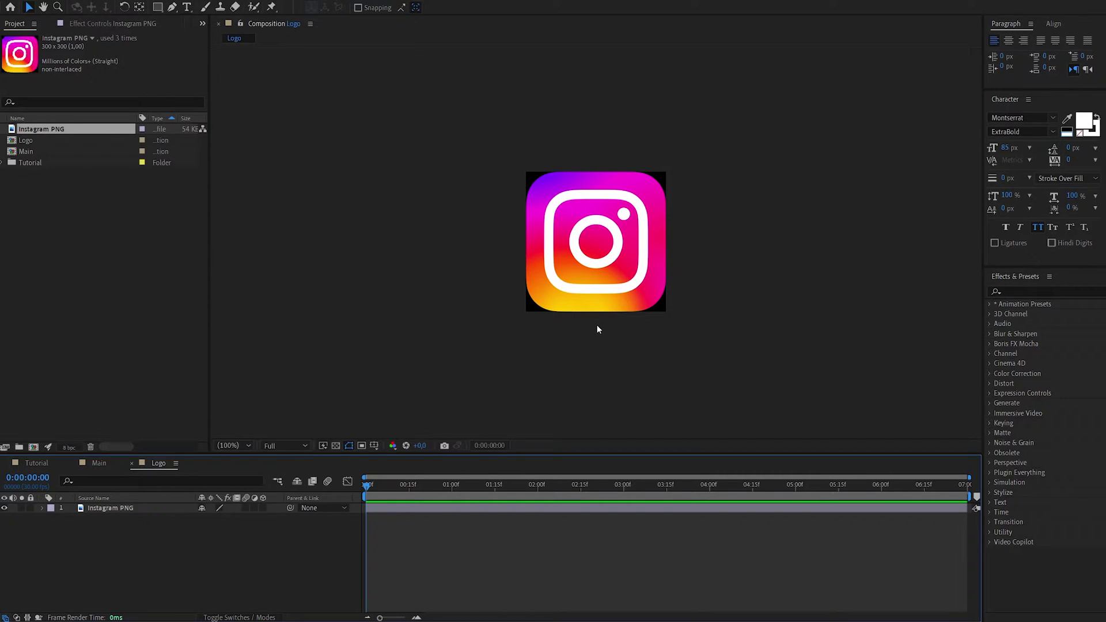
# - Adjust the Instagram logo's scale, then close the Logo composition to return to Main
pyautogui.click(141, 510)
pyautogui.press('s')
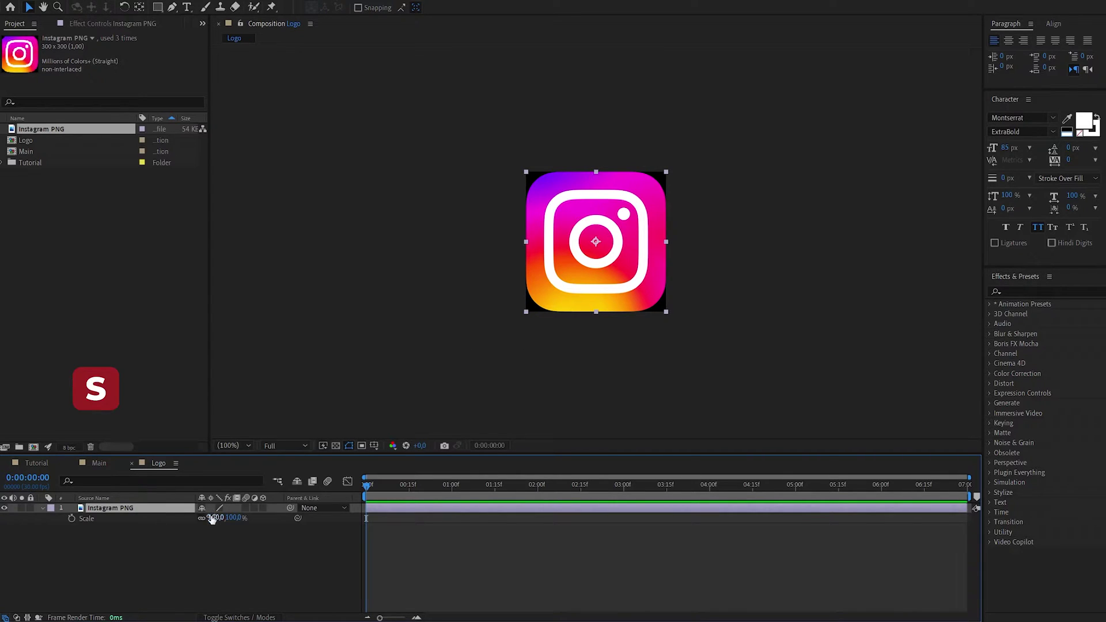
pyautogui.moveTo(214, 518); pyautogui.dragTo(219, 523)
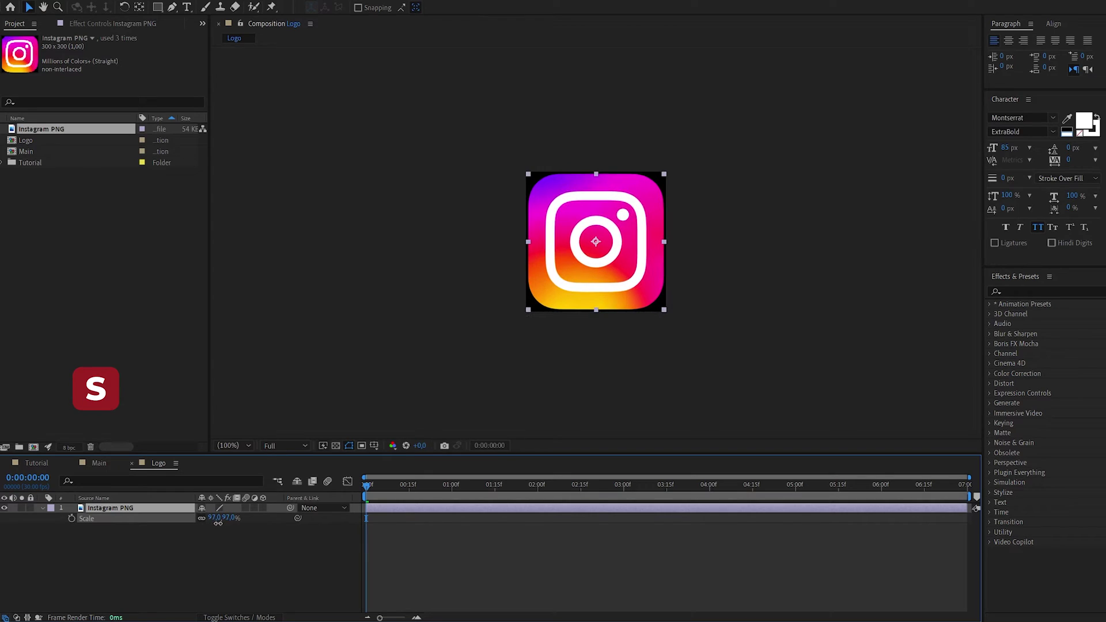
pyautogui.click(43, 509)
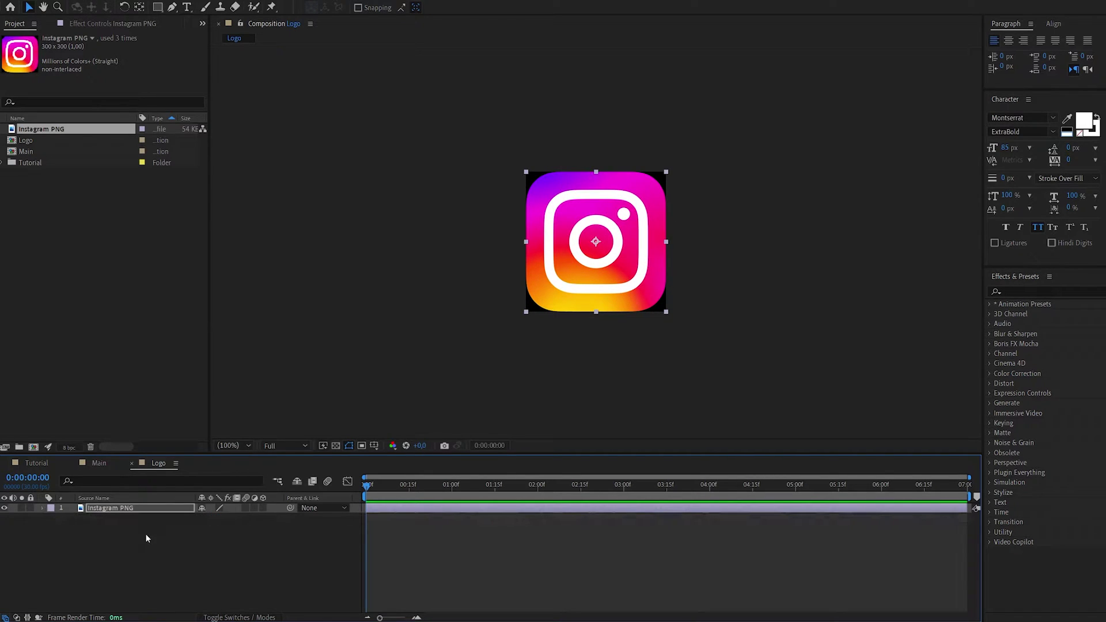
pyautogui.click(132, 464)
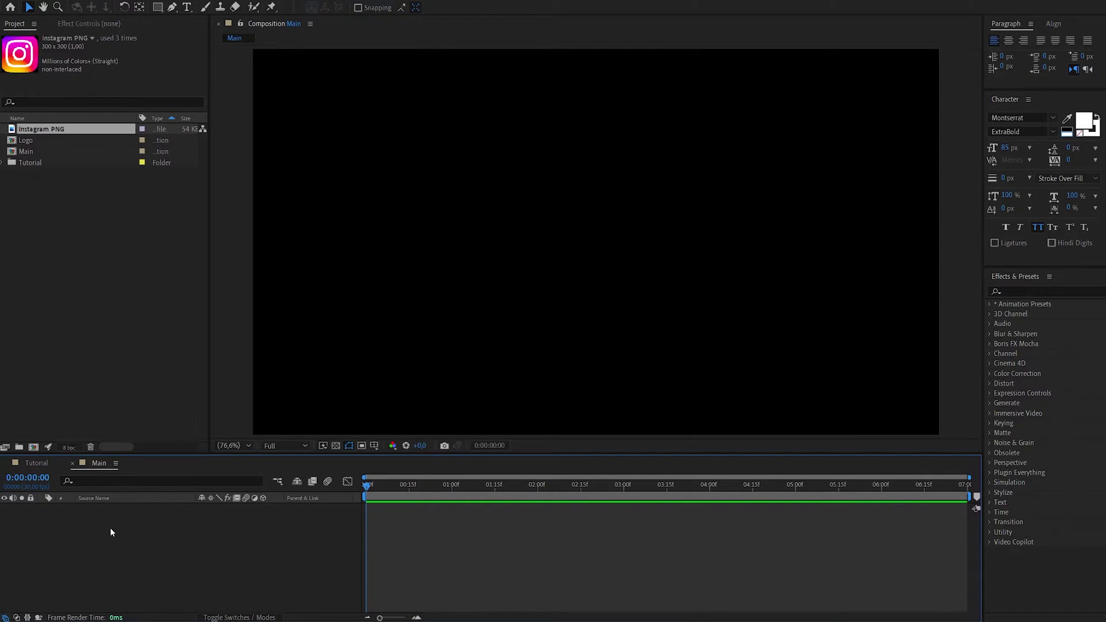
# - Add the Logo composition to the Main timeline and scale it to 50%
pyautogui.moveTo(42, 144); pyautogui.dragTo(104, 538)
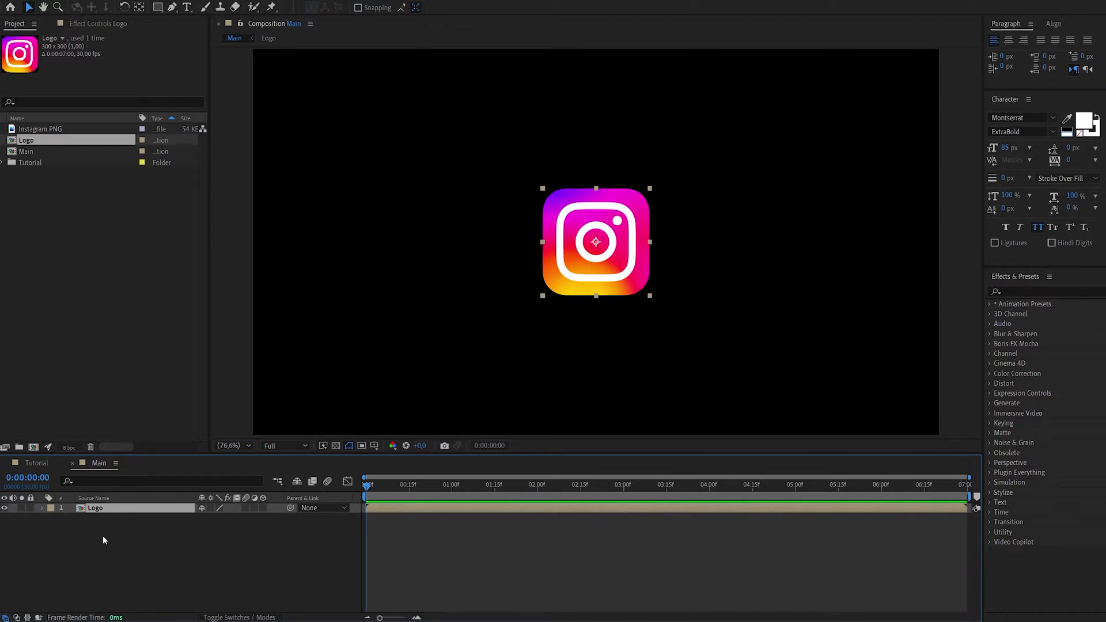
pyautogui.press('s')
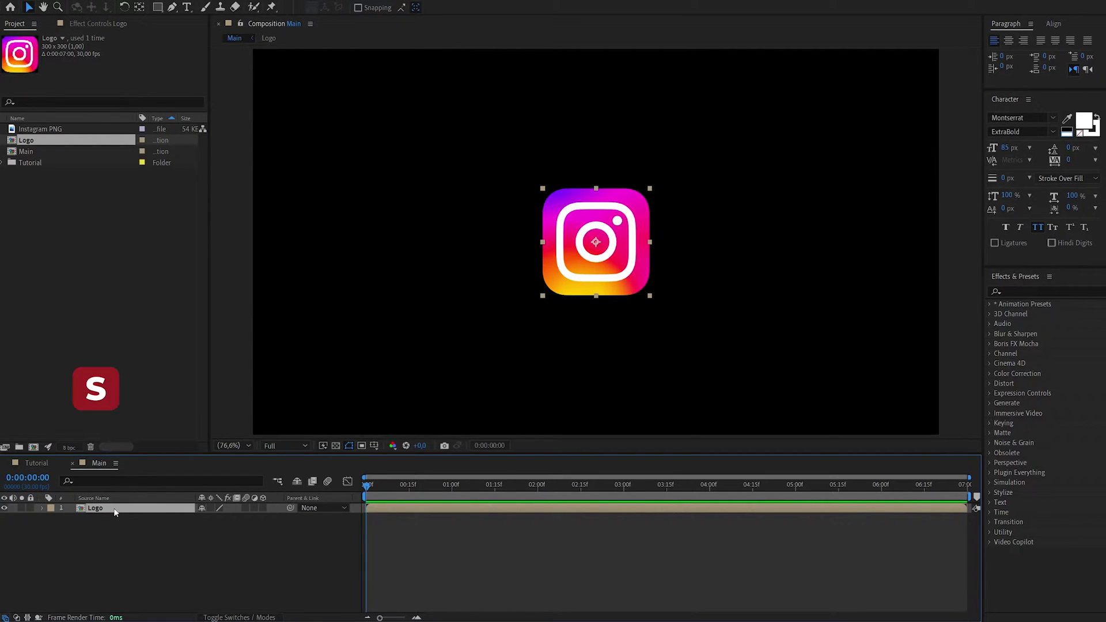
pyautogui.press('s')
pyautogui.click(215, 518)
pyautogui.write('50')
pyautogui.press('Return')
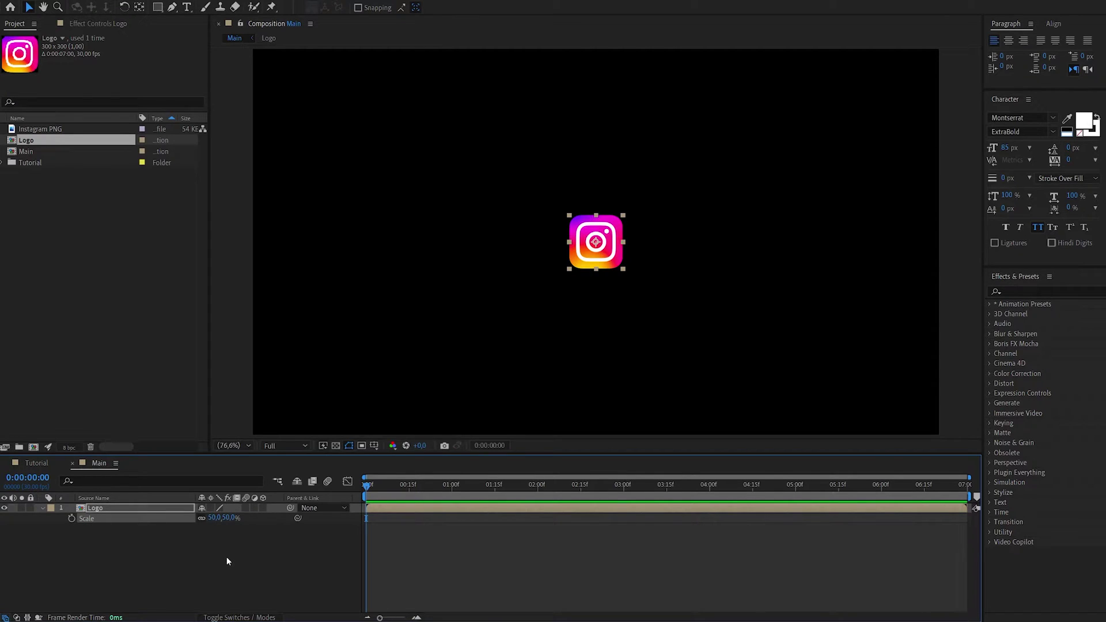
pyautogui.click(227, 558)
# - Move the Logo layer left to an X position of 507
pyautogui.click(164, 509)
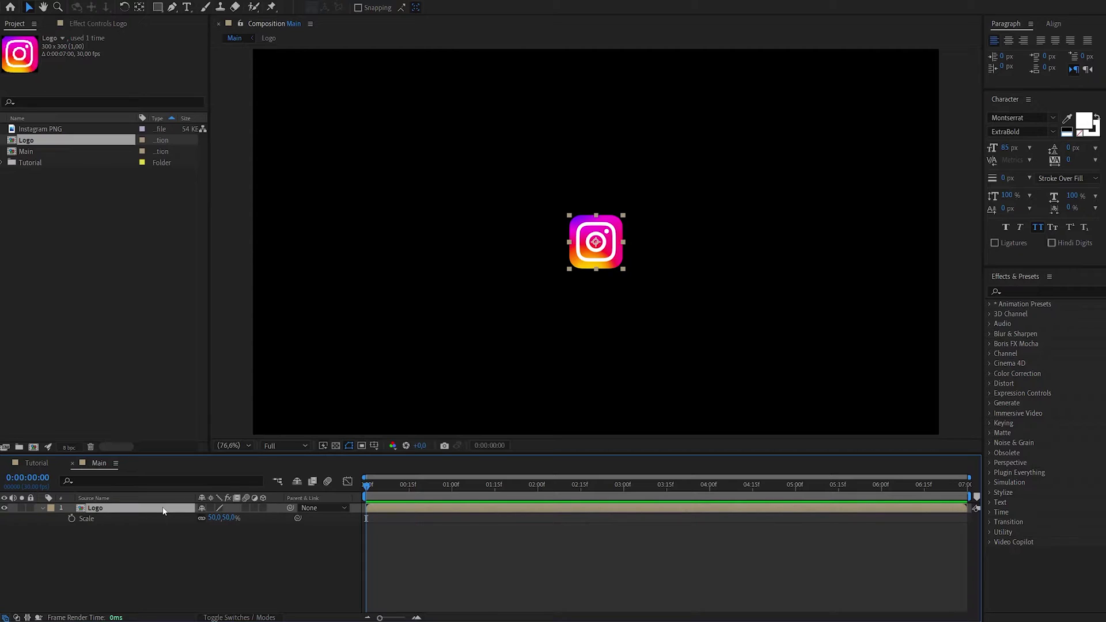
pyautogui.press('p')
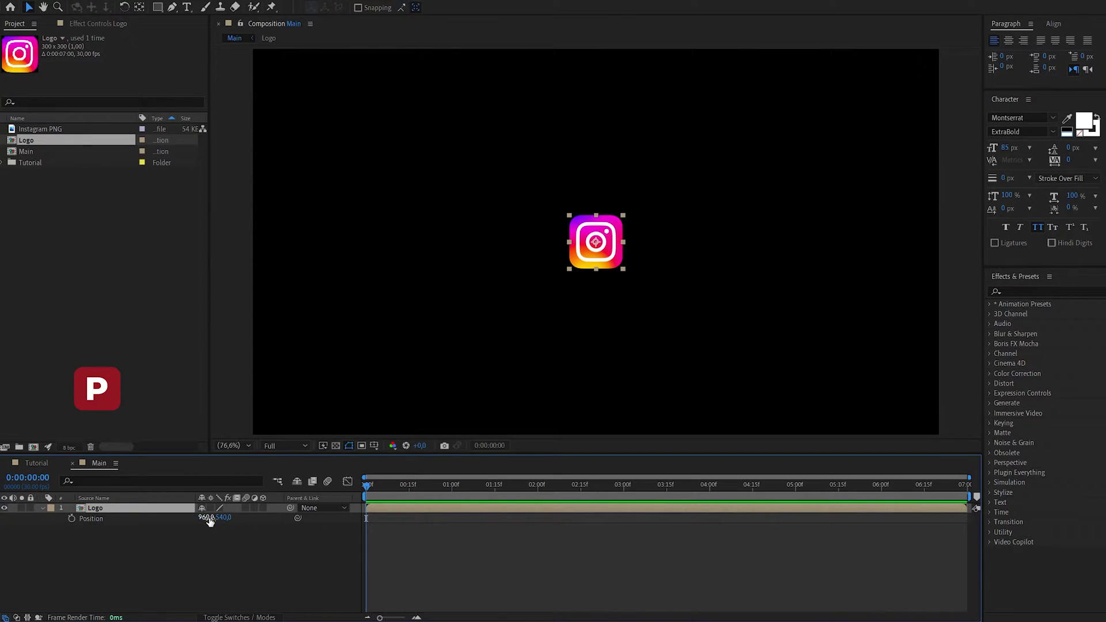
pyautogui.moveTo(207, 518)
pyautogui.mouseDown()
pyautogui.moveTo(196, 535)
pyautogui.moveTo(159, 518)
pyautogui.mouseUp()
pyautogui.click(242, 551)
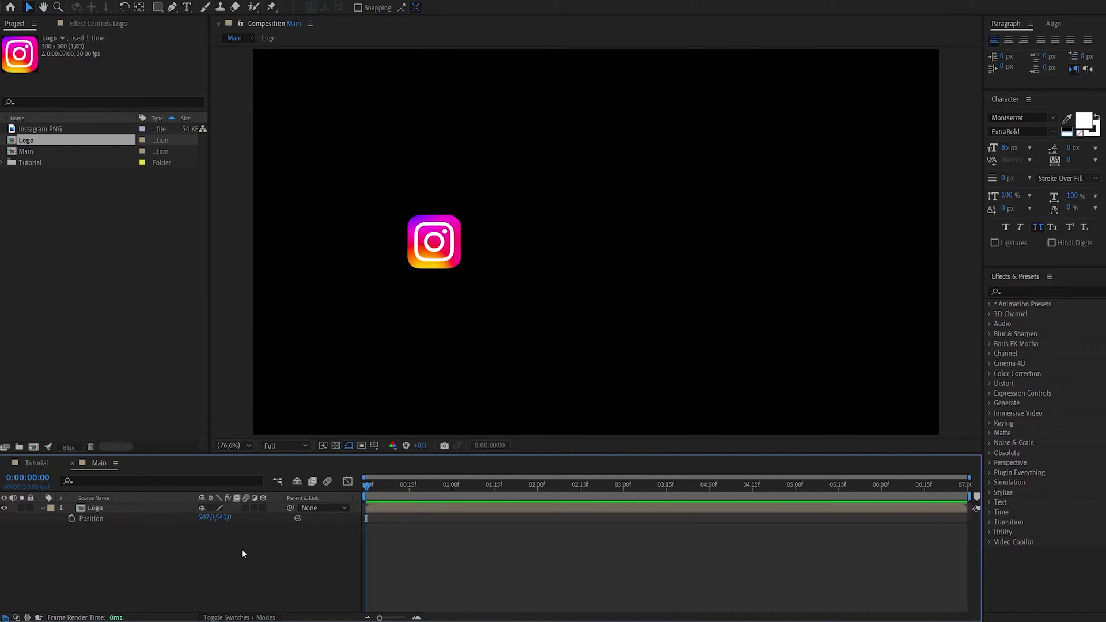
pyautogui.click(188, 7)
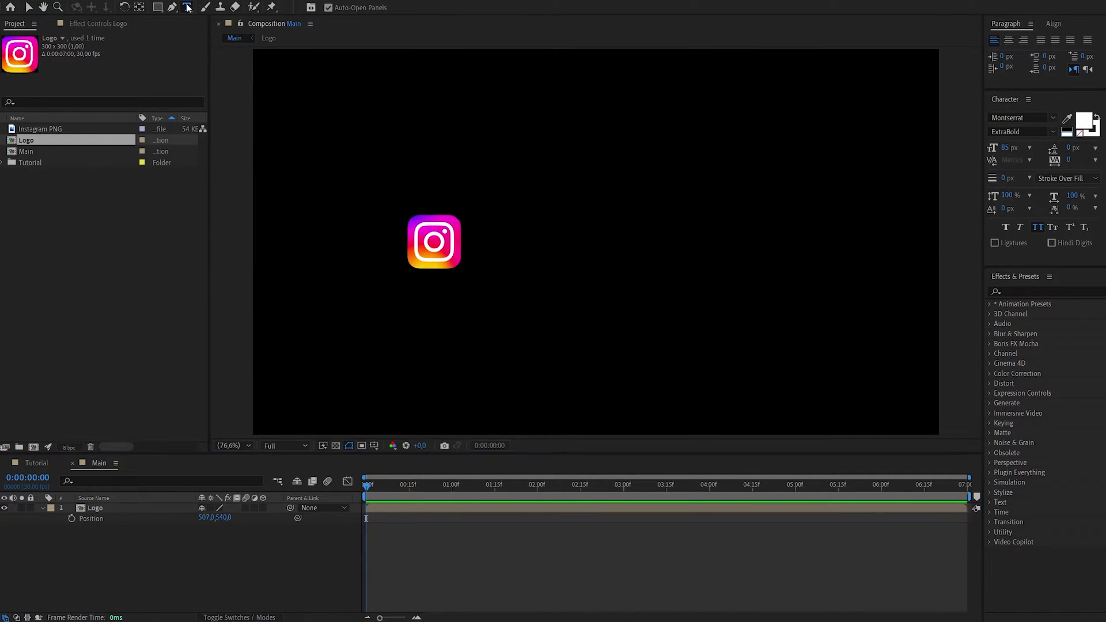
# - Add a text layer reading your_account to the right of the logo
pyautogui.click(564, 234)
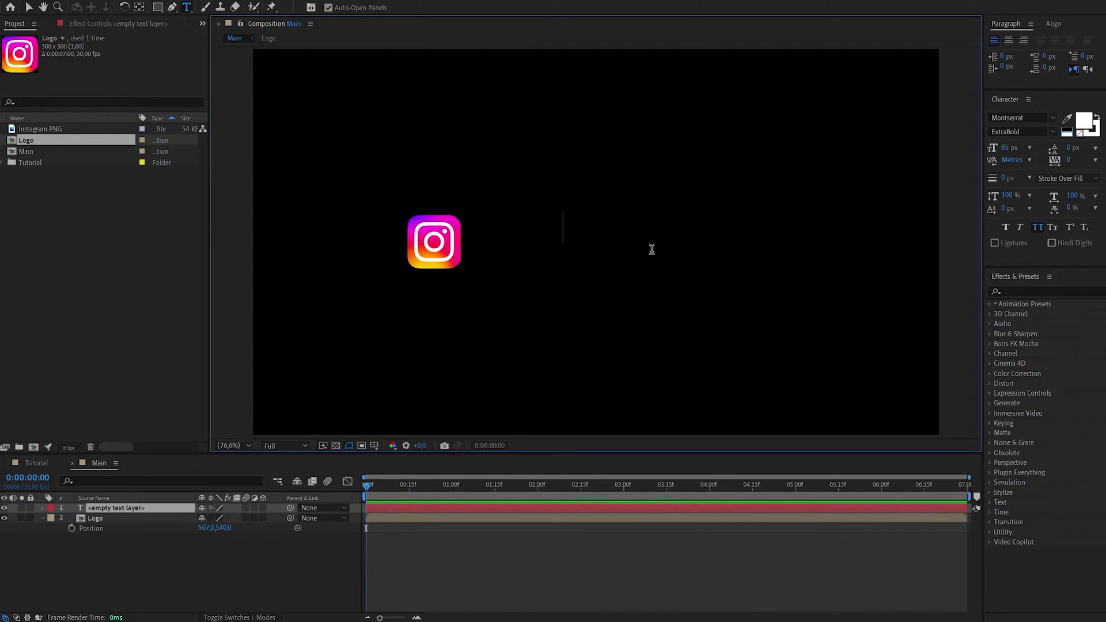
pyautogui.write('your_acco')
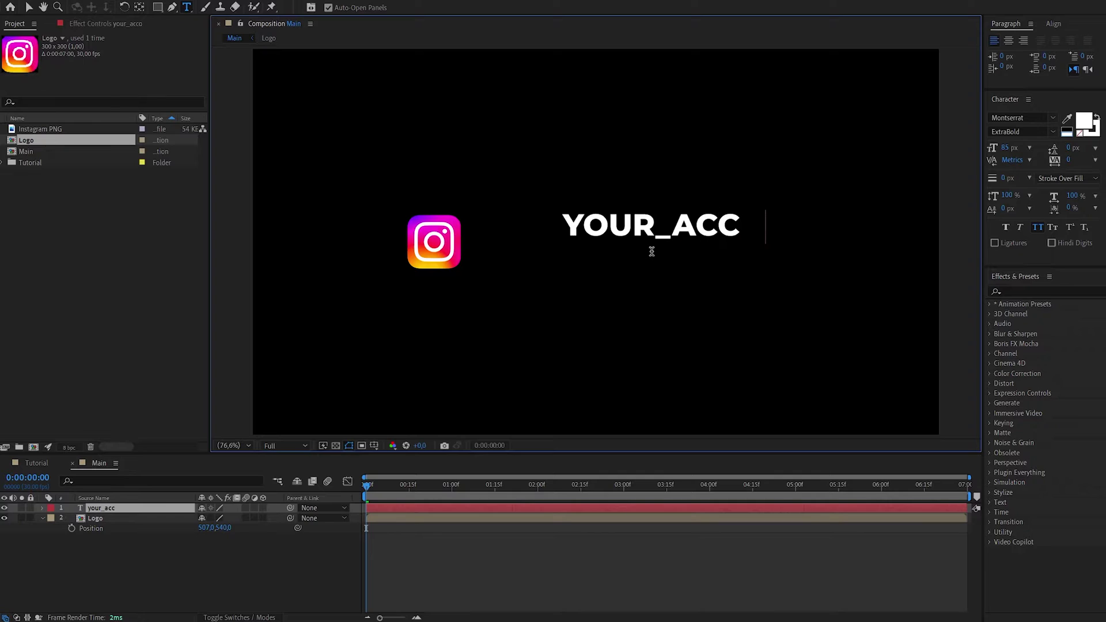
pyautogui.write('unt')
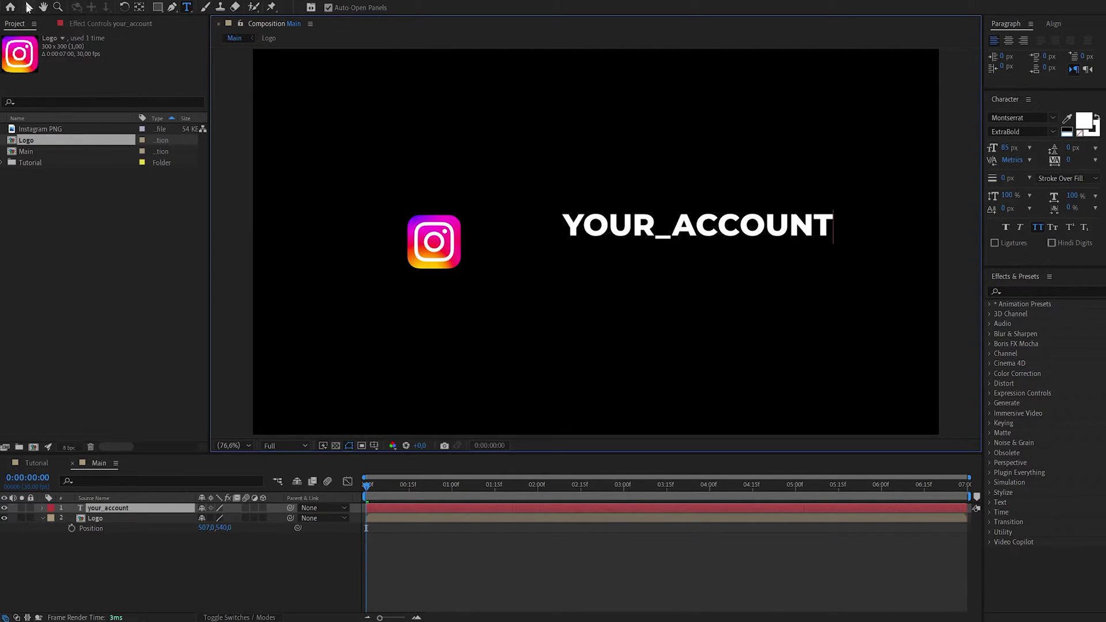
pyautogui.click(28, 7)
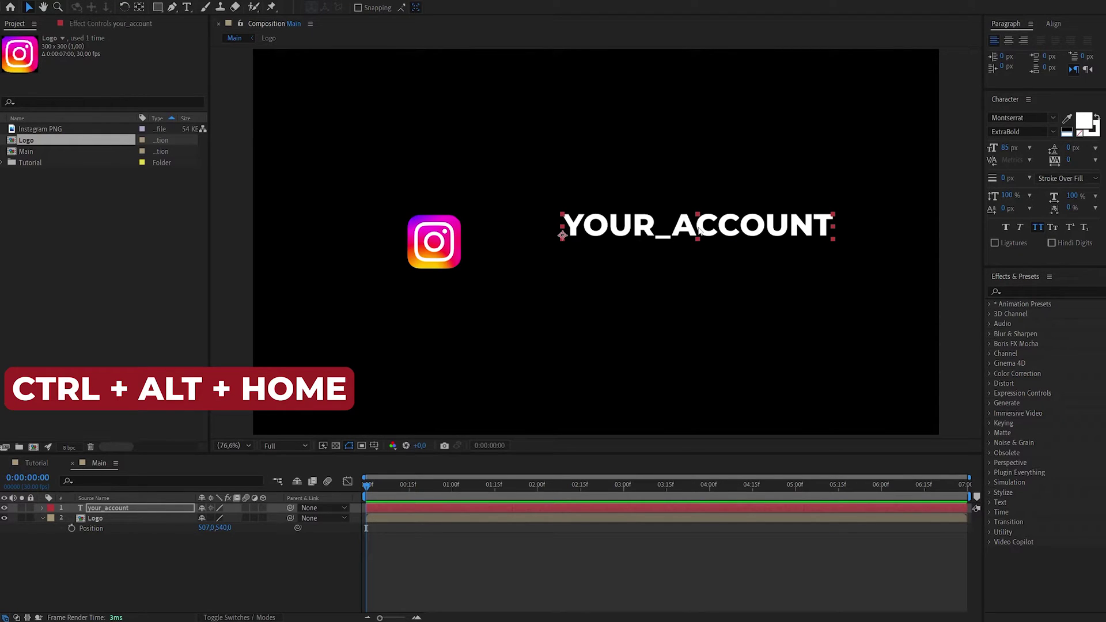
# - Centre the text's anchor point and the text layer in the composition, then deselect
pyautogui.click(699, 231)
pyautogui.hotkey('ctrl', 'alt', 'Home')
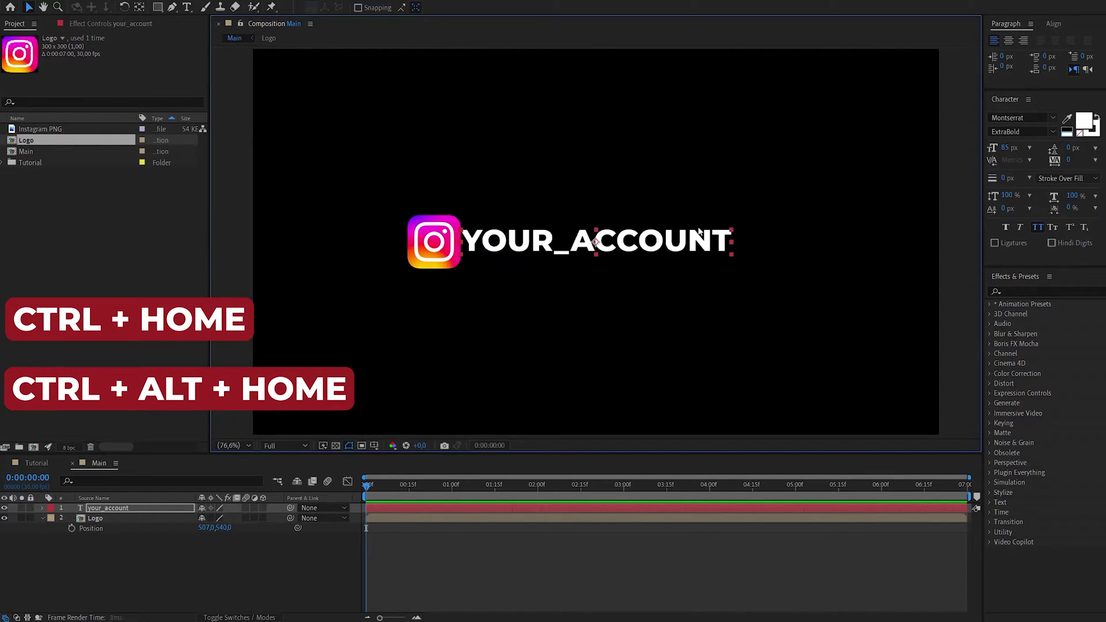
pyautogui.hotkey('ctrl', 'Home')
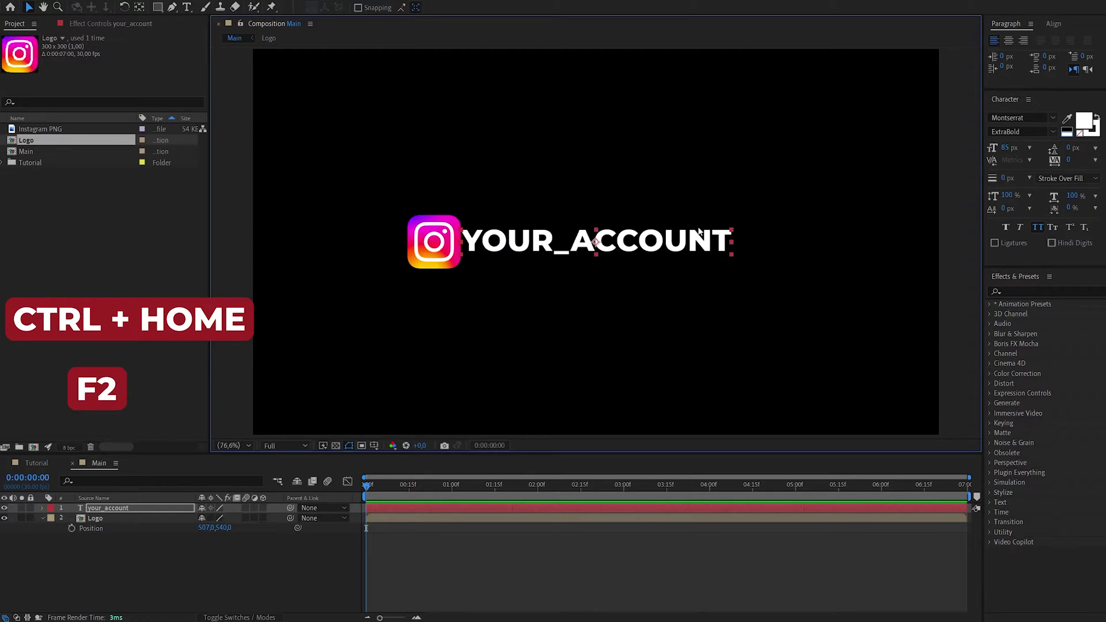
pyautogui.press('F2')
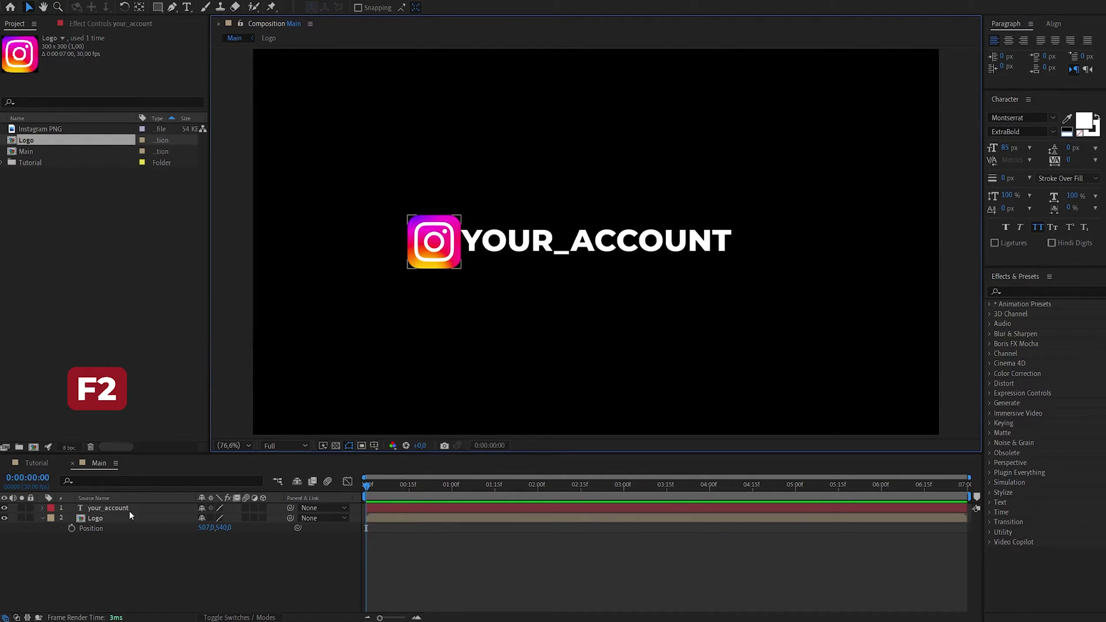
pyautogui.click(76, 529)
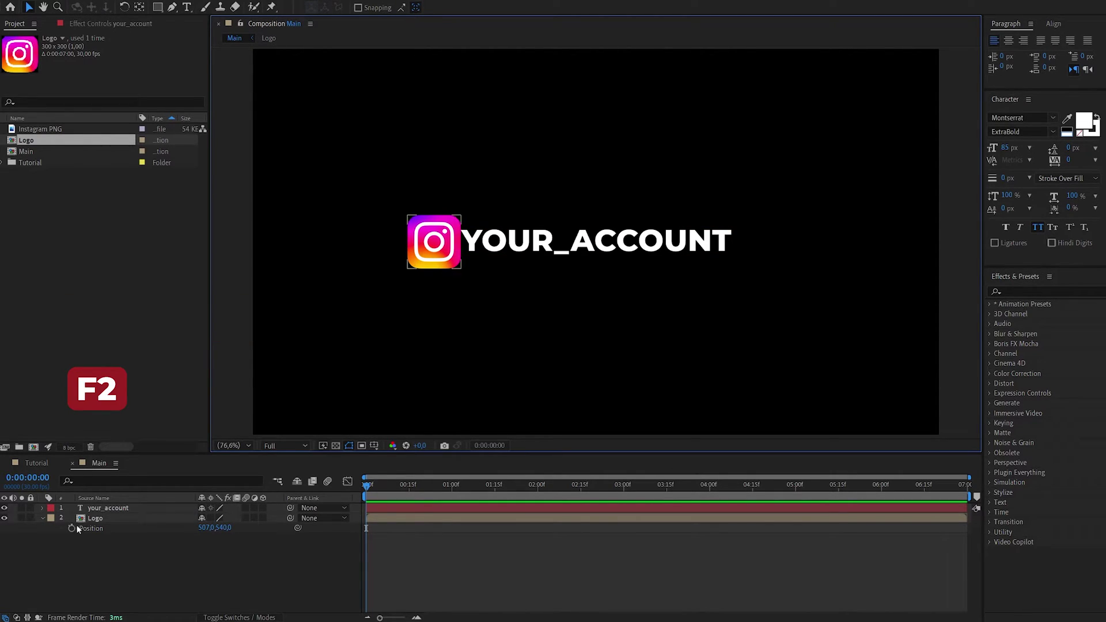
pyautogui.click(44, 519)
pyautogui.click(117, 549)
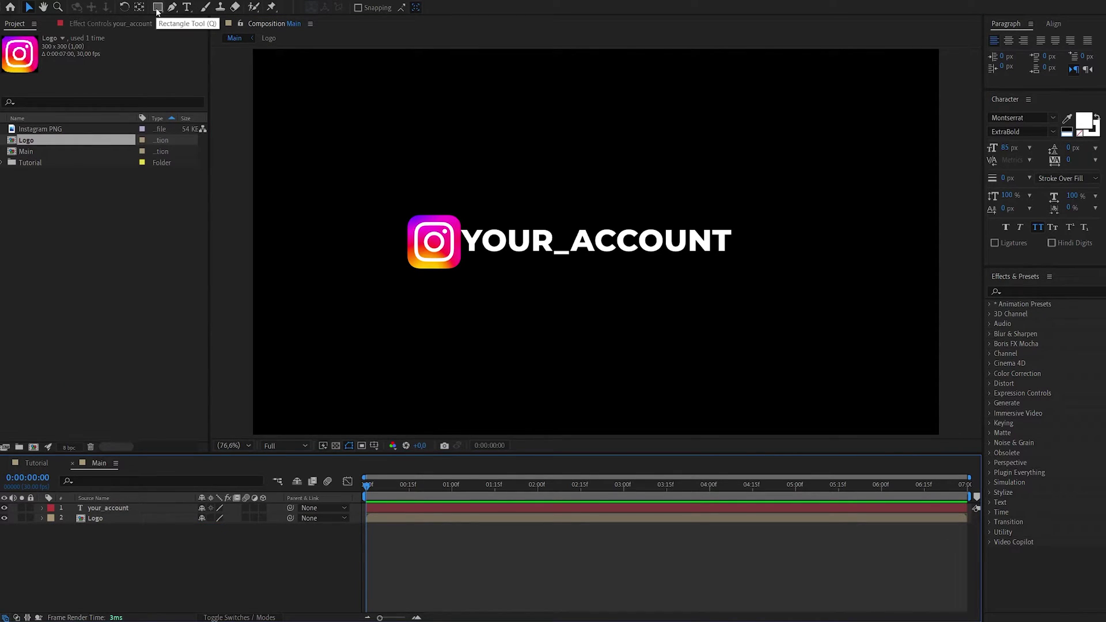
# - Draw a pink rounded rectangle over the account name
pyautogui.click(157, 9)
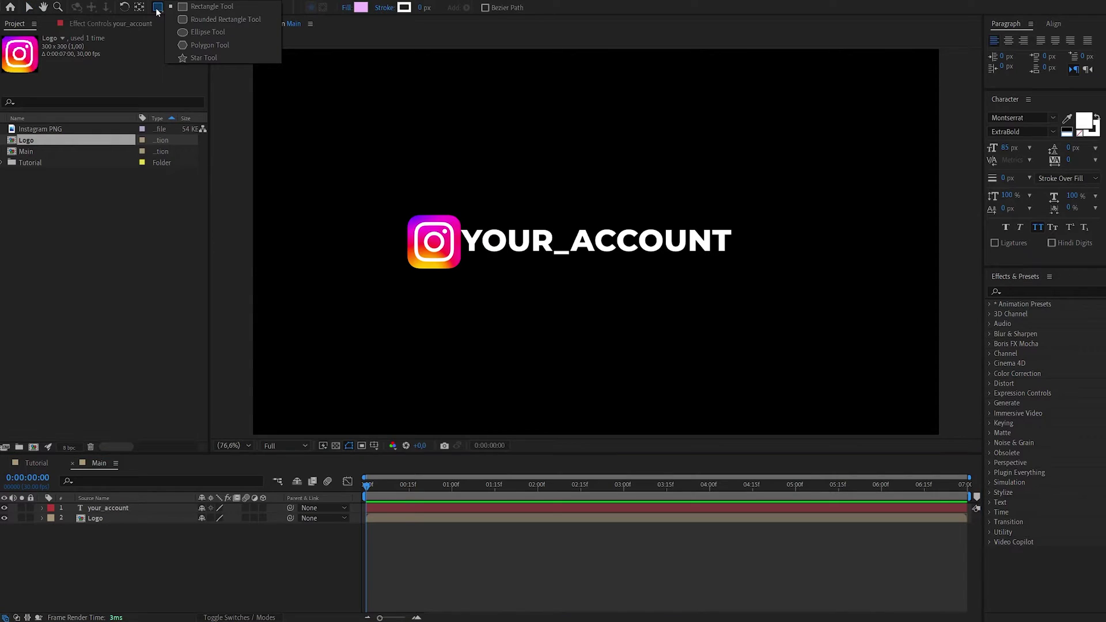
pyautogui.click(214, 19)
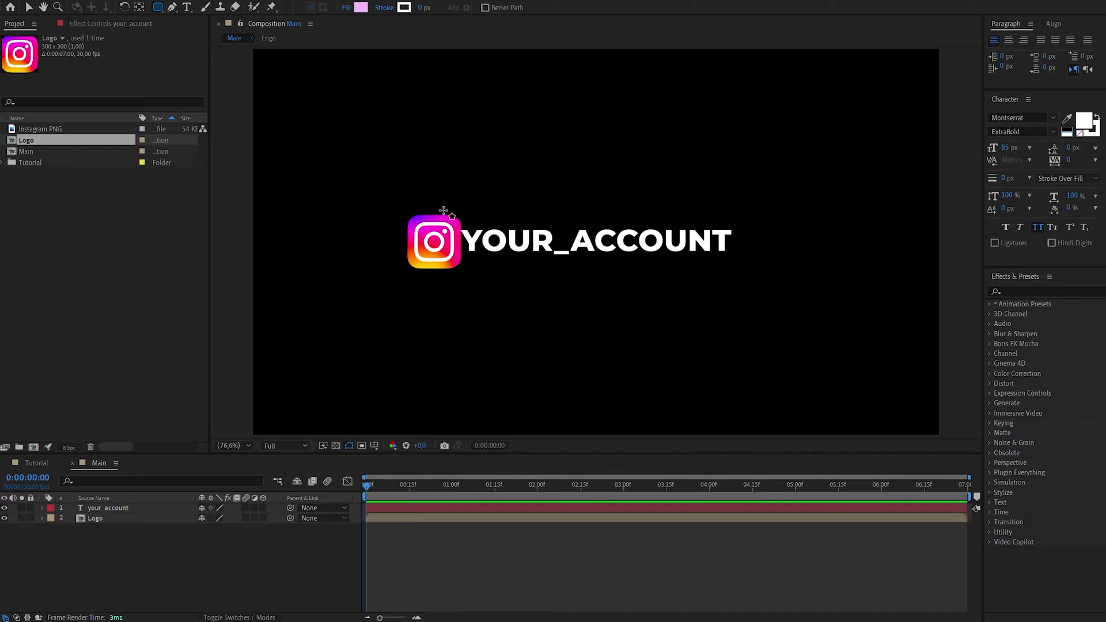
pyautogui.moveTo(446, 214)
pyautogui.mouseDown()
pyautogui.moveTo(755, 270)
pyautogui.moveTo(762, 284)
pyautogui.mouseUp()
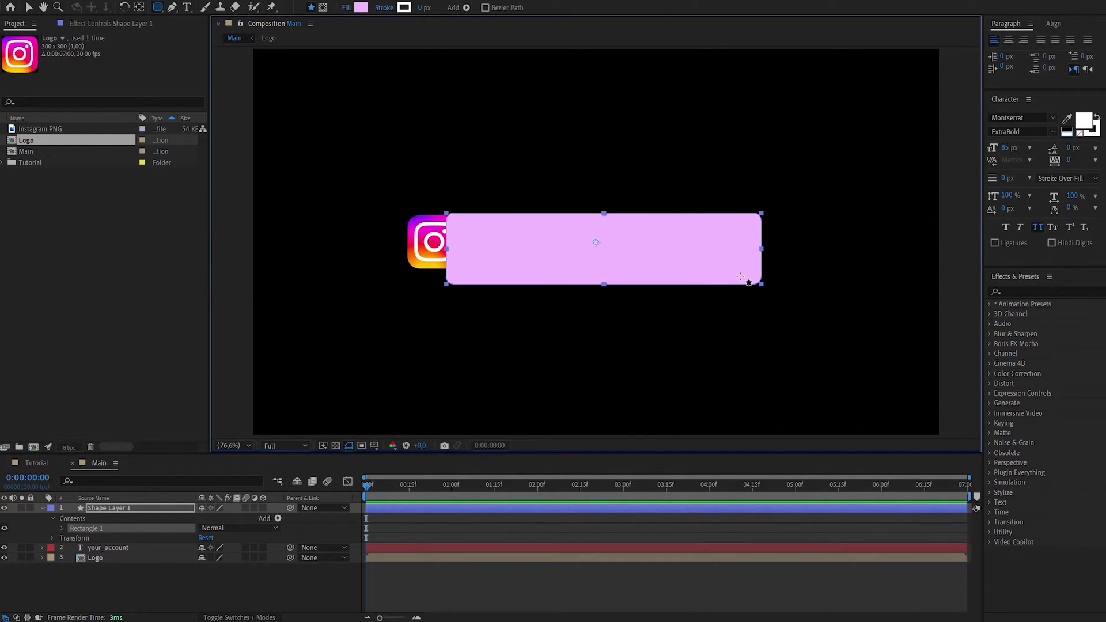
pyautogui.press('v')
# - Centre the rectangle's anchor point and position, and reveal its Rectangle Path settings
pyautogui.click(133, 510)
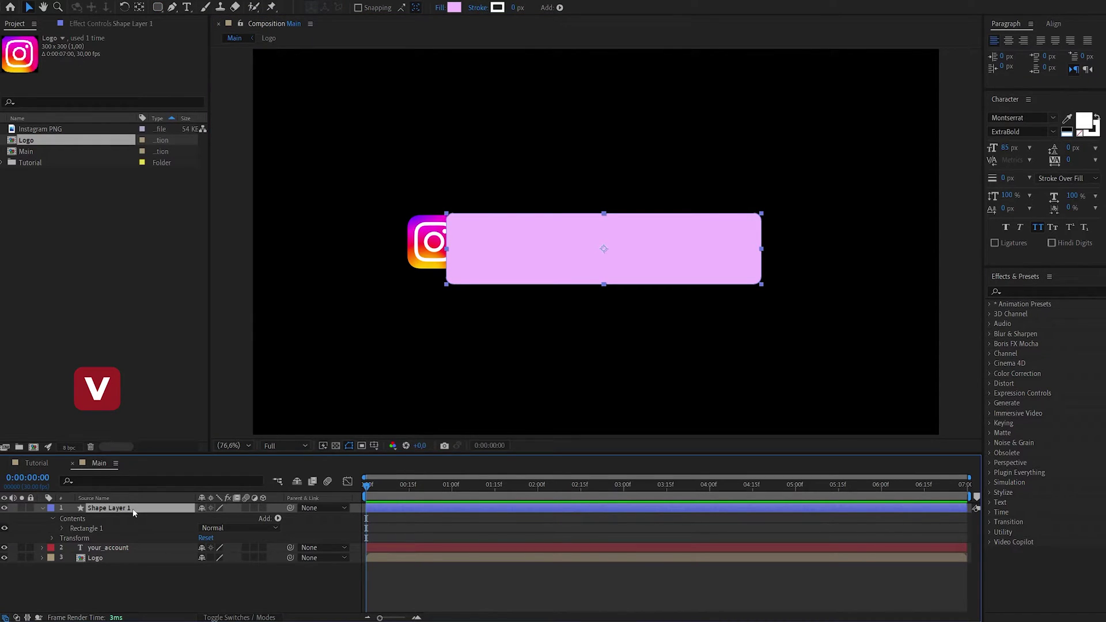
pyautogui.hotkey('ctrl', 'alt', 'Home')
pyautogui.hotkey('ctrl', 'Home')
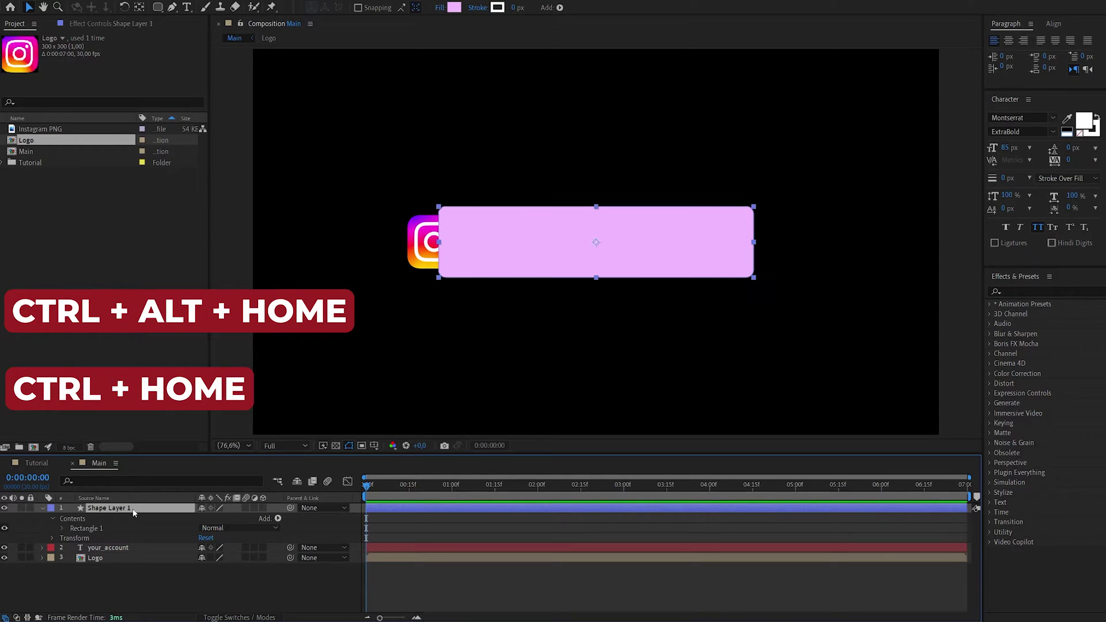
pyautogui.click(62, 528)
pyautogui.click(70, 538)
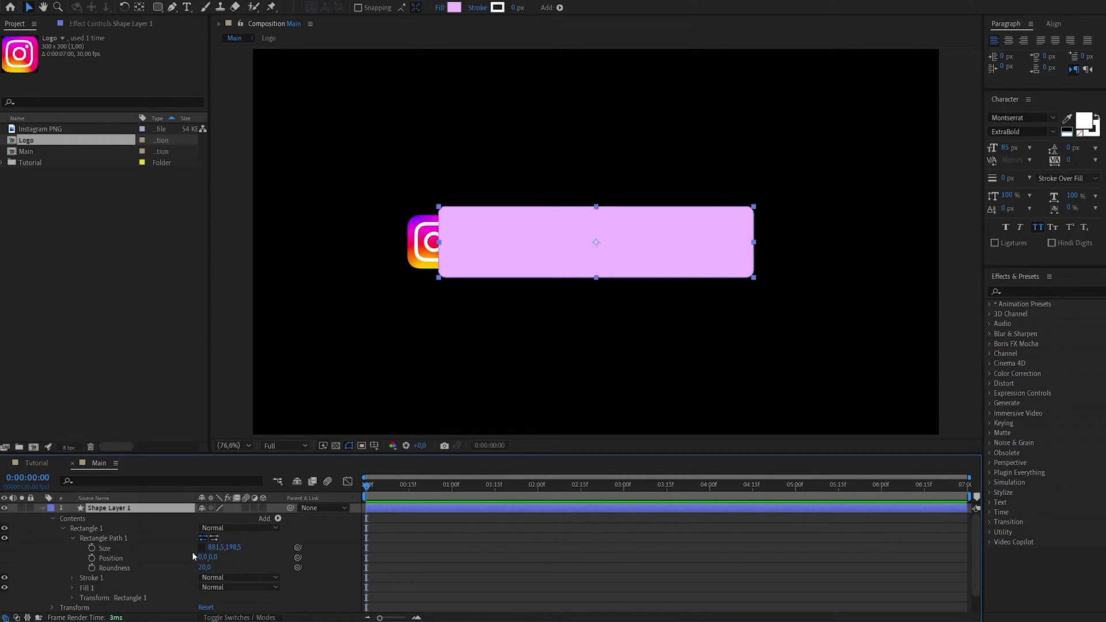
# - Bring the YOUR_ACCOUNT text above the bar and shrink the bar to 820 × 171.5
pyautogui.hotkey('ctrl', 'v')
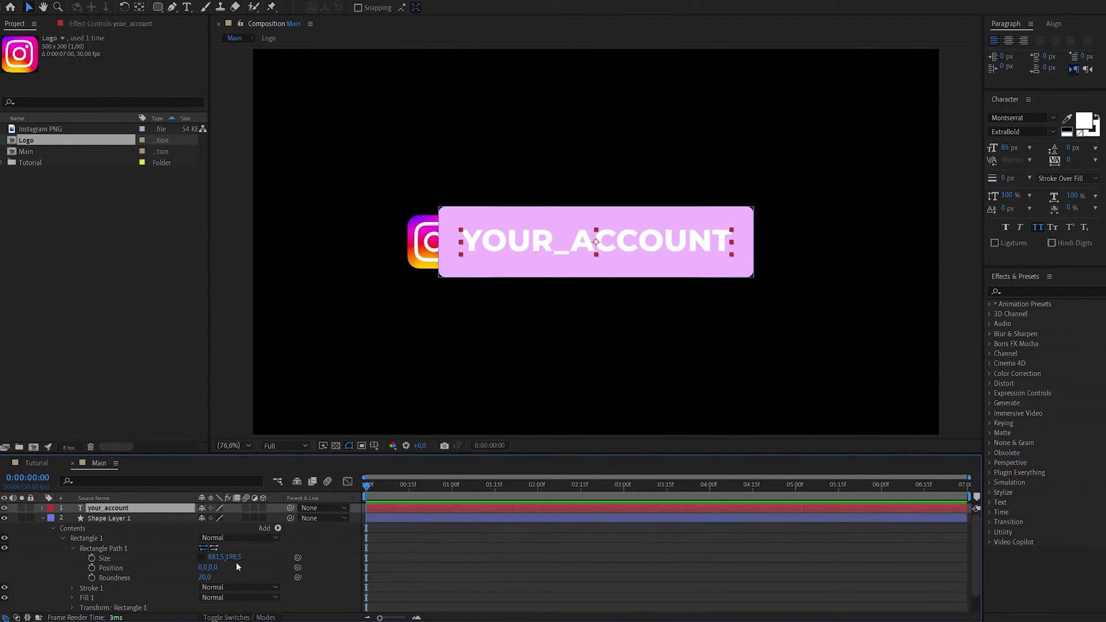
pyautogui.moveTo(232, 562); pyautogui.dragTo(235, 562)
pyautogui.moveTo(232, 557); pyautogui.dragTo(177, 563)
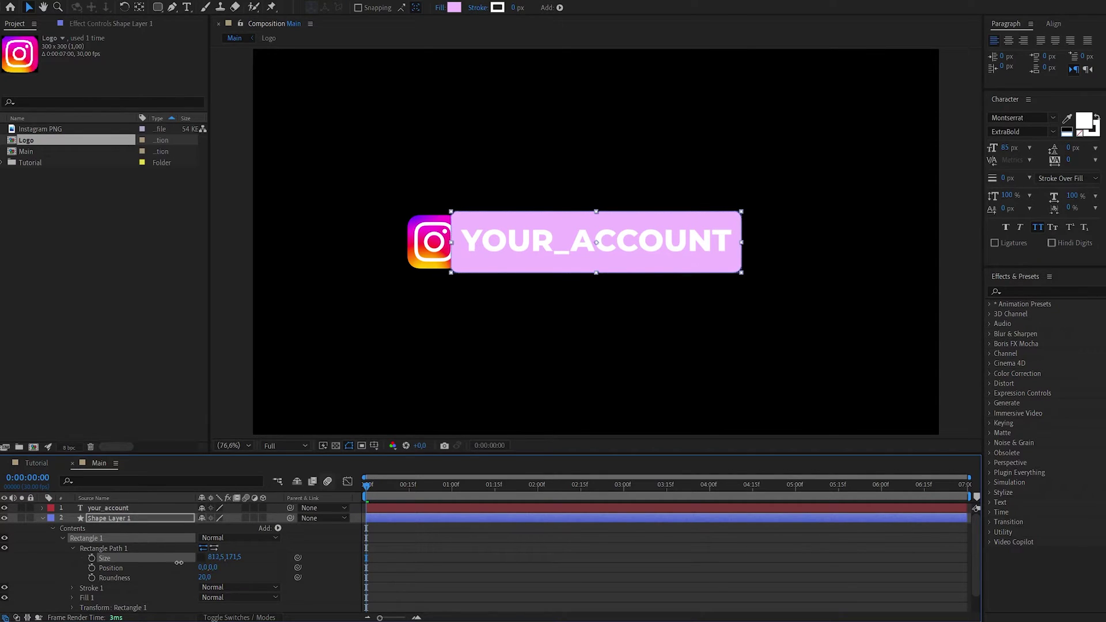
pyautogui.click(217, 558)
pyautogui.write('820')
pyautogui.press('Return')
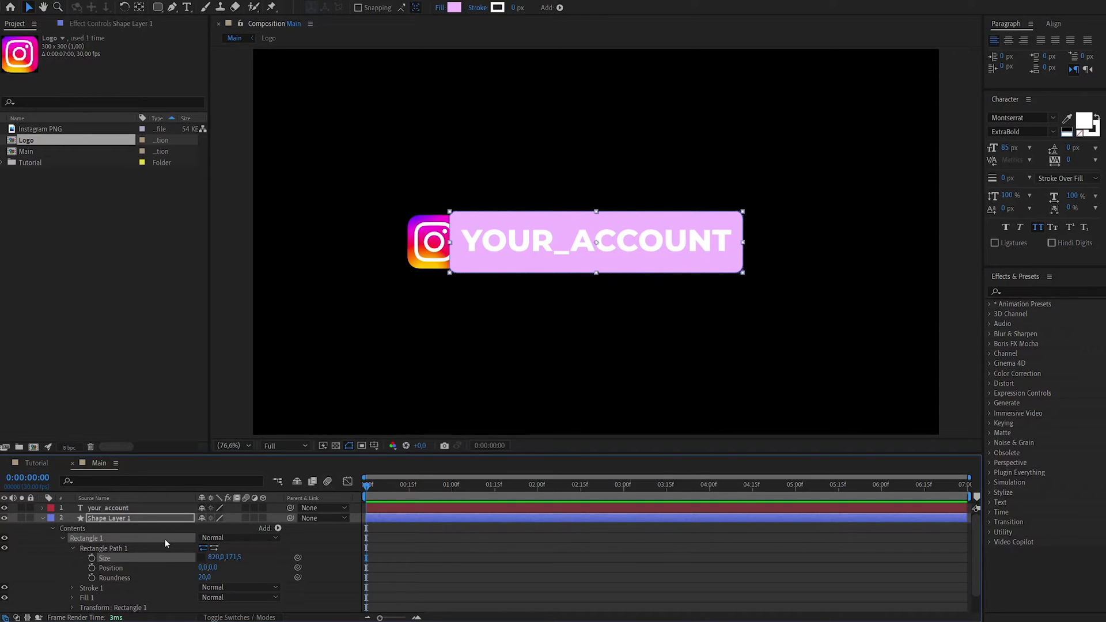
# - Hide the YOUR_ACCOUNT text layer and select the Logo layer
pyautogui.click(4, 508)
pyautogui.scroll(-1, 106, 544)
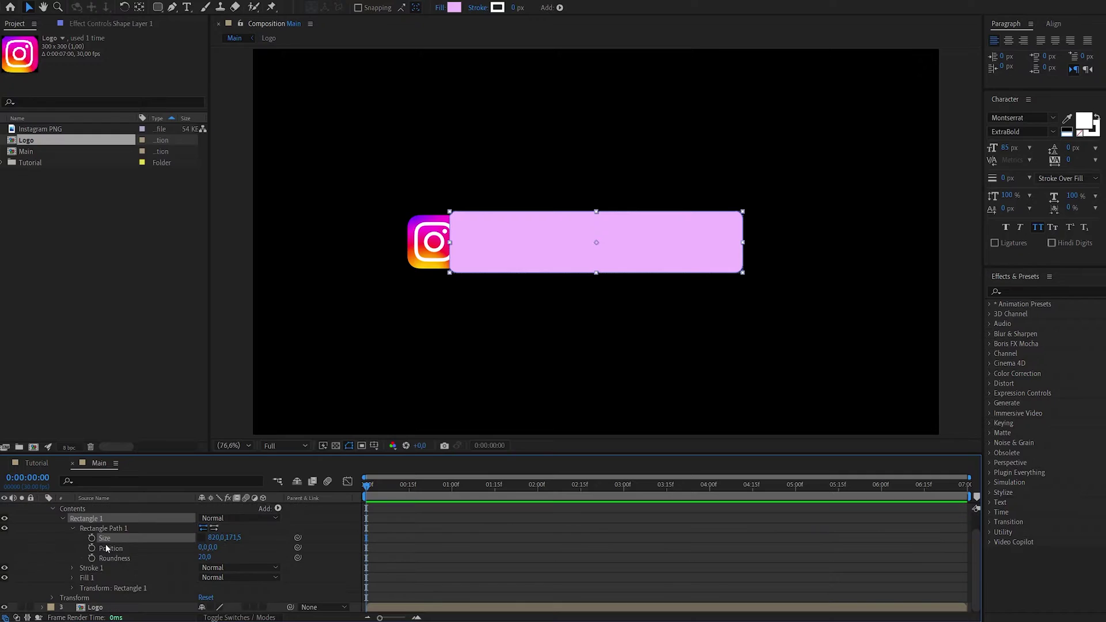
pyautogui.click(130, 607)
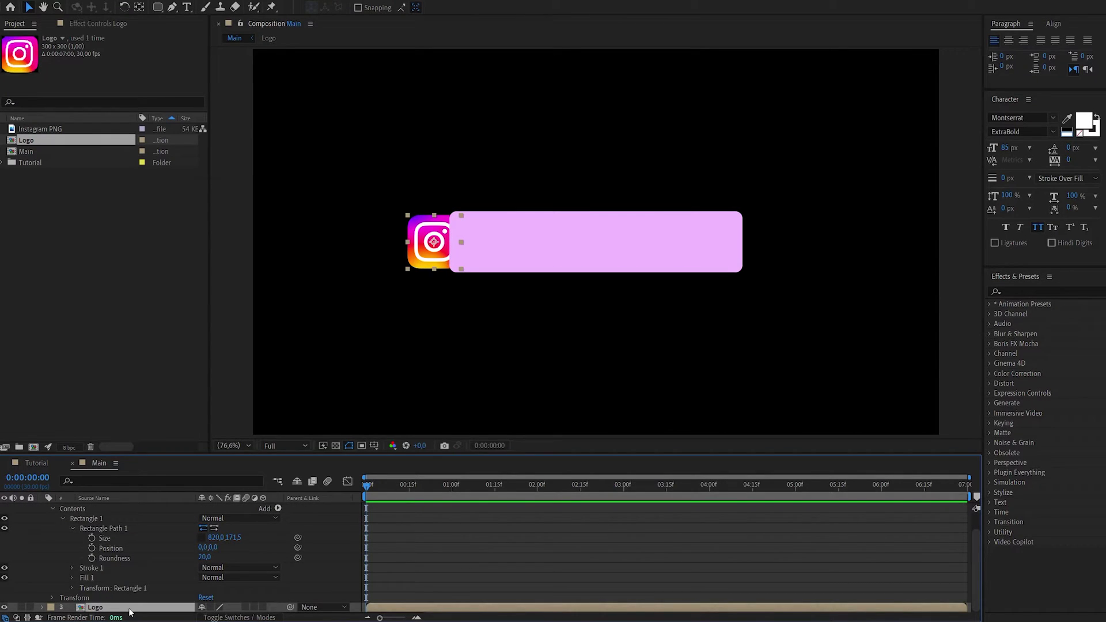
# - Slide the logo toward the pink bar and bring it in front of the bar
pyautogui.press('p')
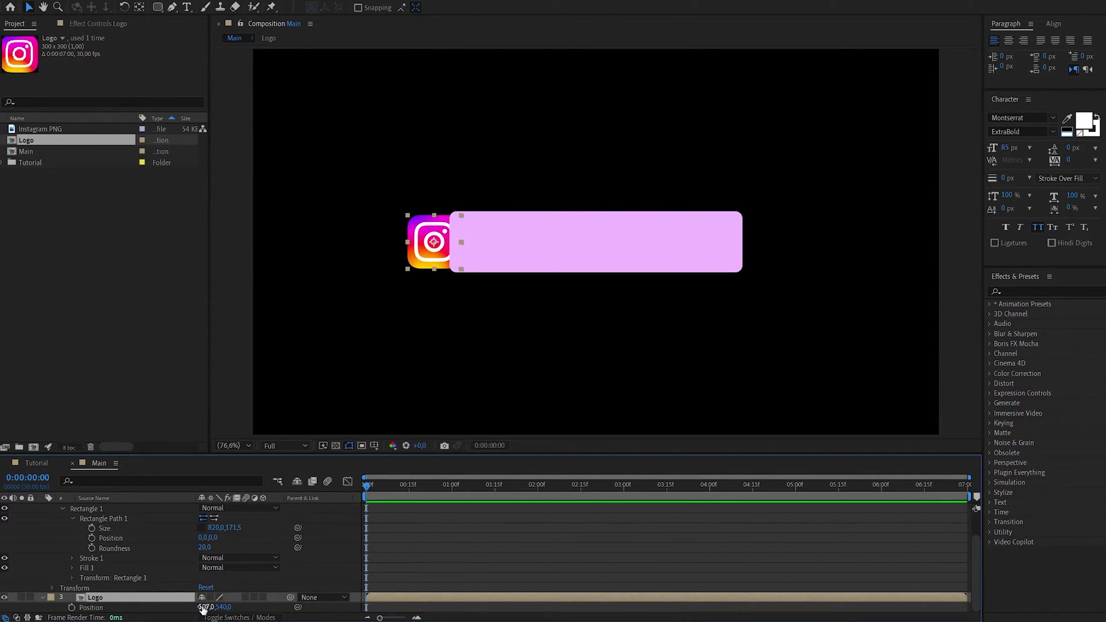
pyautogui.moveTo(203, 609); pyautogui.dragTo(121, 569)
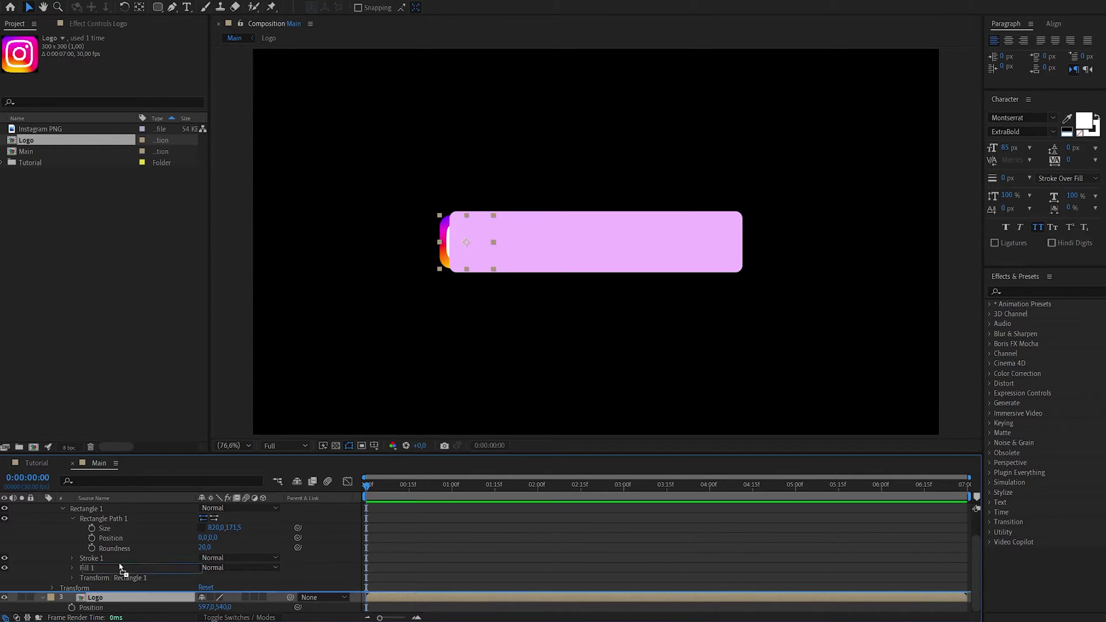
pyautogui.hotkey('ctrl', 'shift', ']')
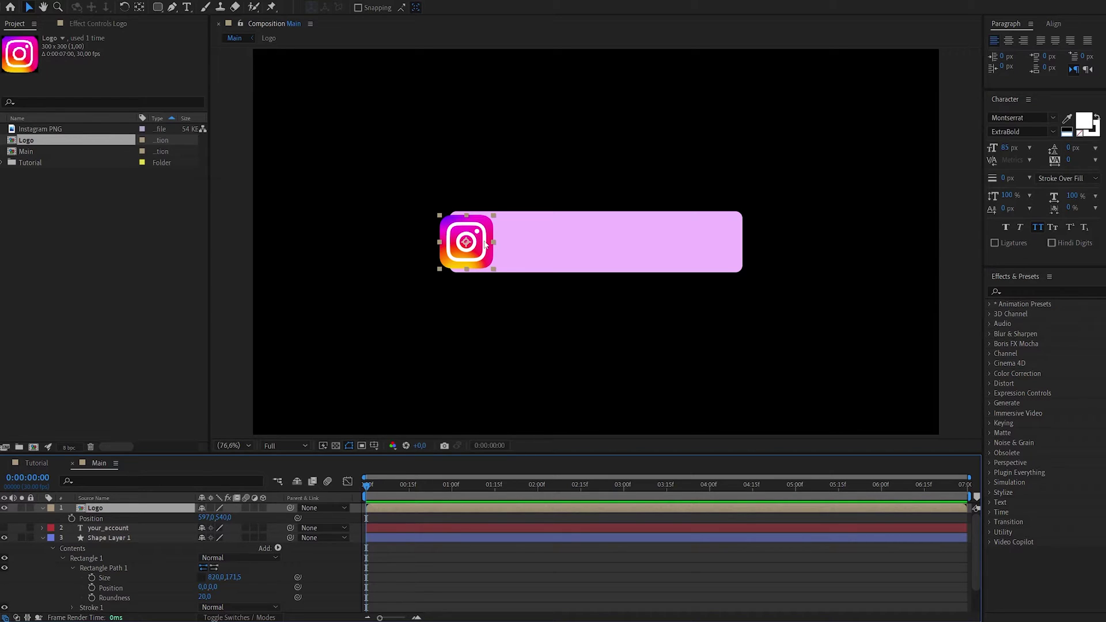
pyautogui.moveTo(214, 518); pyautogui.dragTo(230, 517)
pyautogui.press('.')
pyautogui.press('.')
pyautogui.press('.')
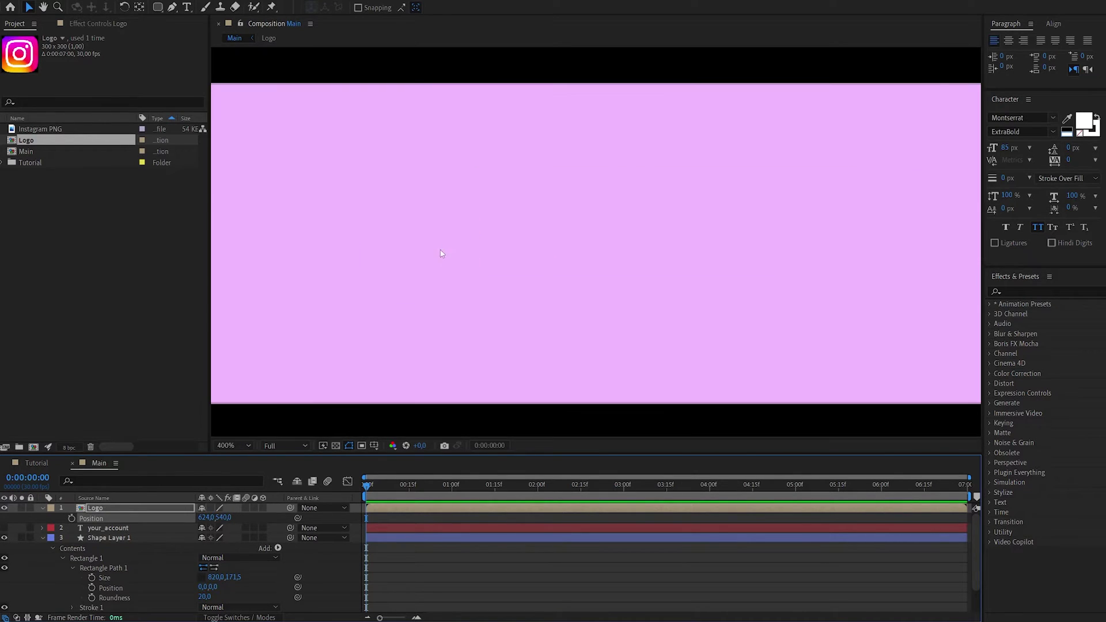
pyautogui.moveTo(442, 253); pyautogui.dragTo(663, 285)
pyautogui.moveTo(204, 518); pyautogui.dragTo(205, 518)
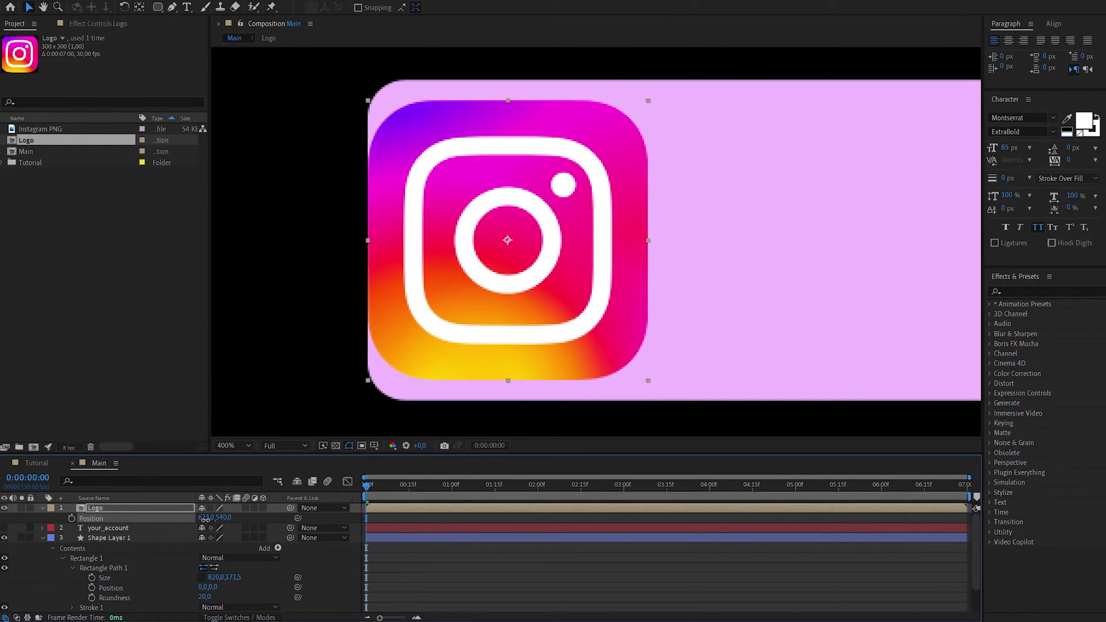
# - Make the pink bar 150 tall with corner roundness 34
pyautogui.moveTo(236, 577); pyautogui.dragTo(231, 578)
pyautogui.click(230, 577)
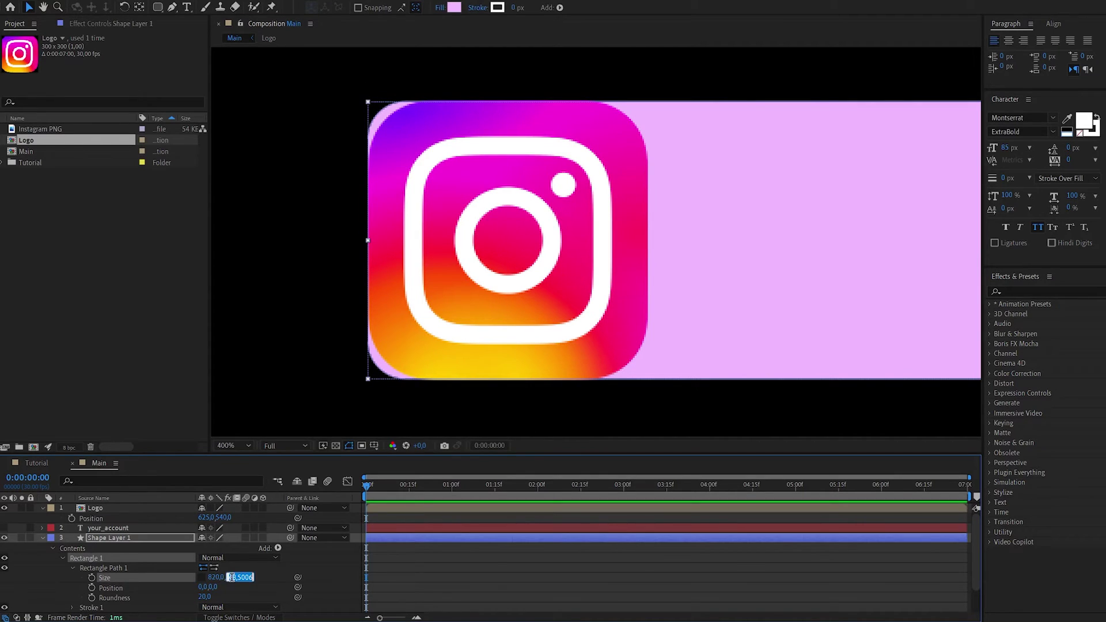
pyautogui.write('150')
pyautogui.press('Return')
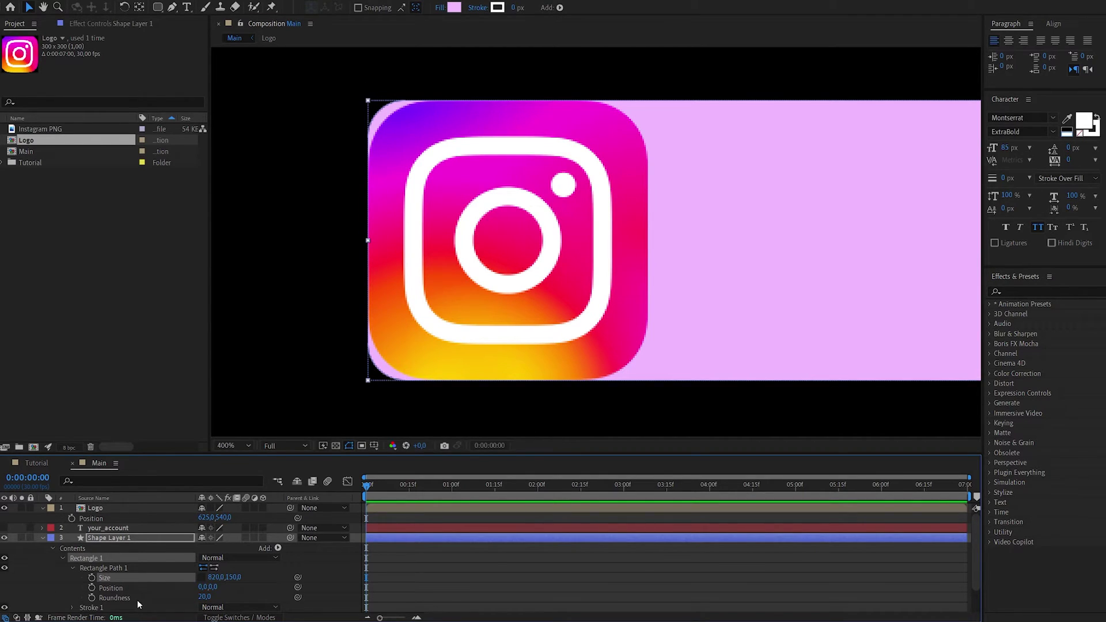
pyautogui.moveTo(205, 597); pyautogui.dragTo(213, 597)
pyautogui.moveTo(216, 597); pyautogui.dragTo(214, 597)
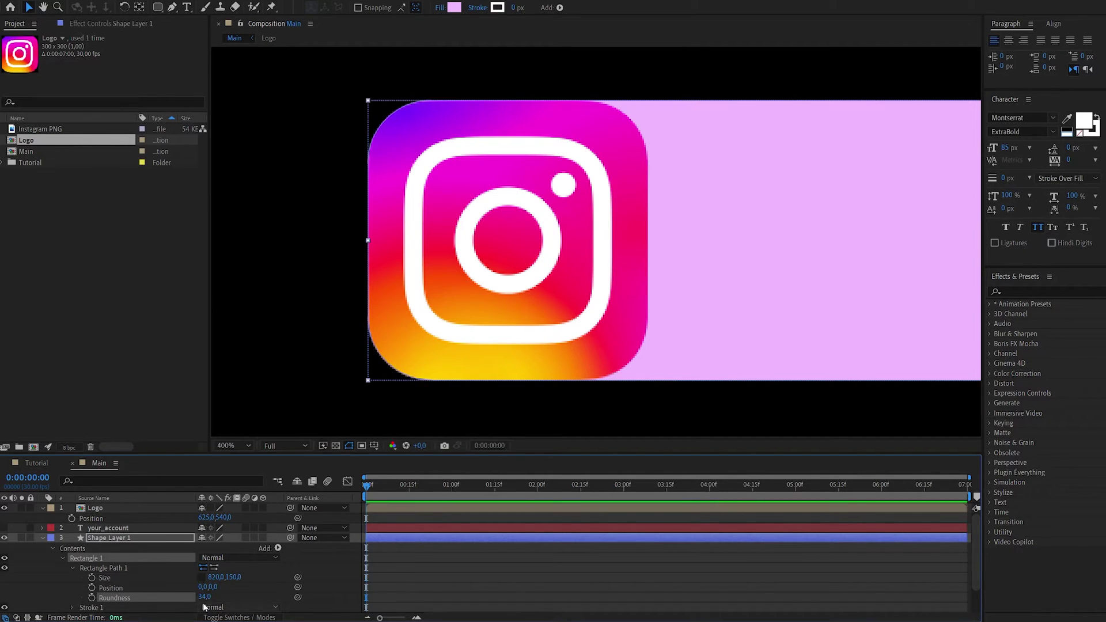
# - Fit the view, show the YOUR_ACCOUNT text again, and place the logo at 456, 540
pyautogui.click(244, 446)
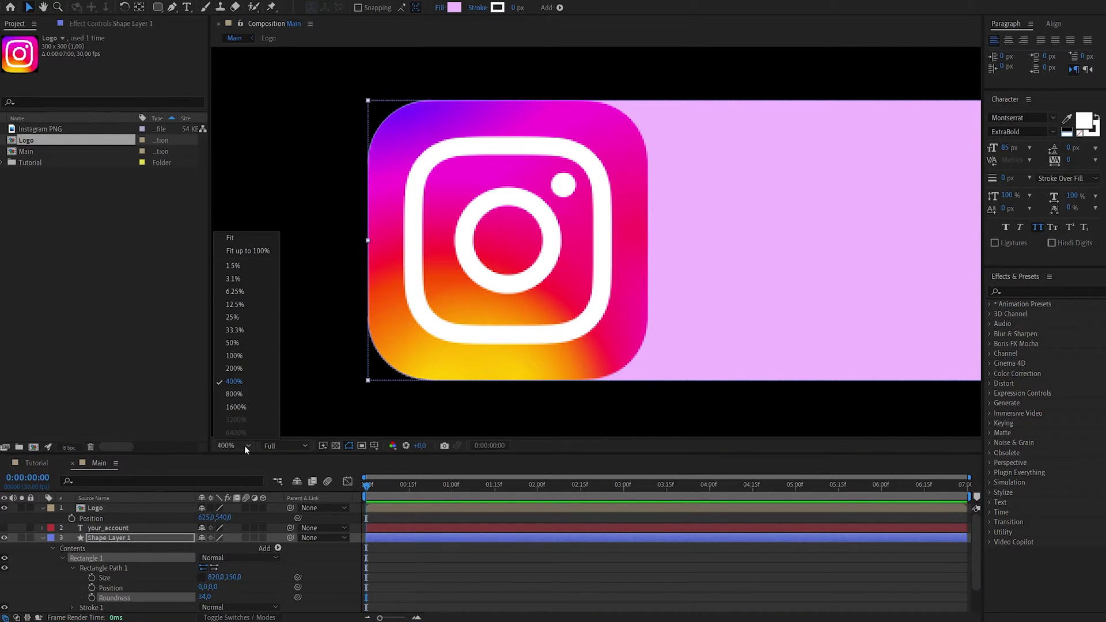
pyautogui.click(264, 254)
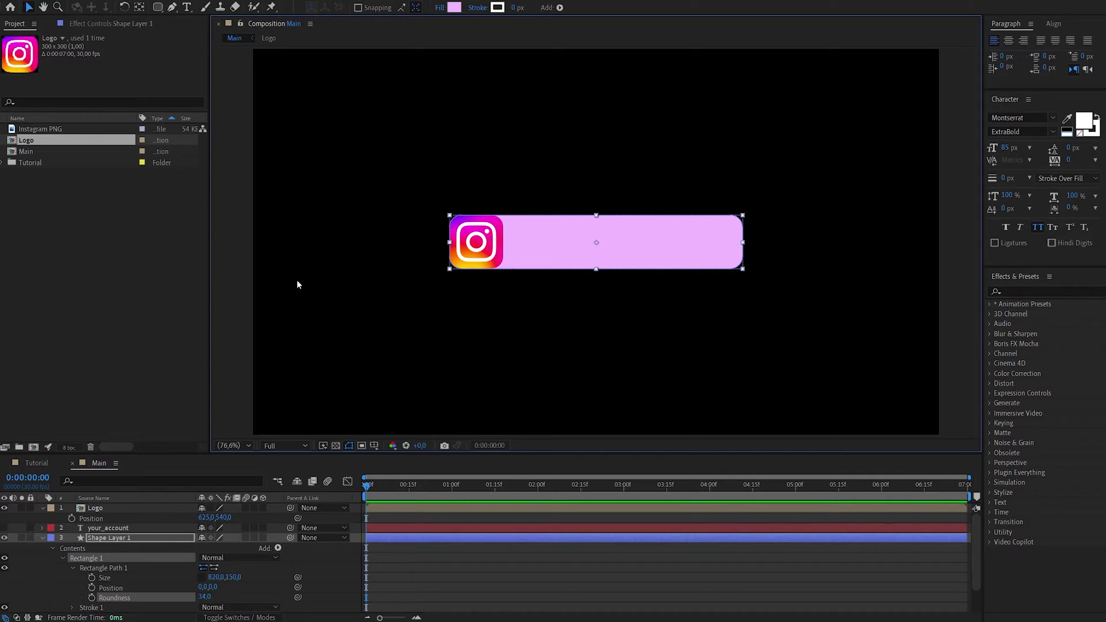
pyautogui.moveTo(205, 518); pyautogui.dragTo(103, 517)
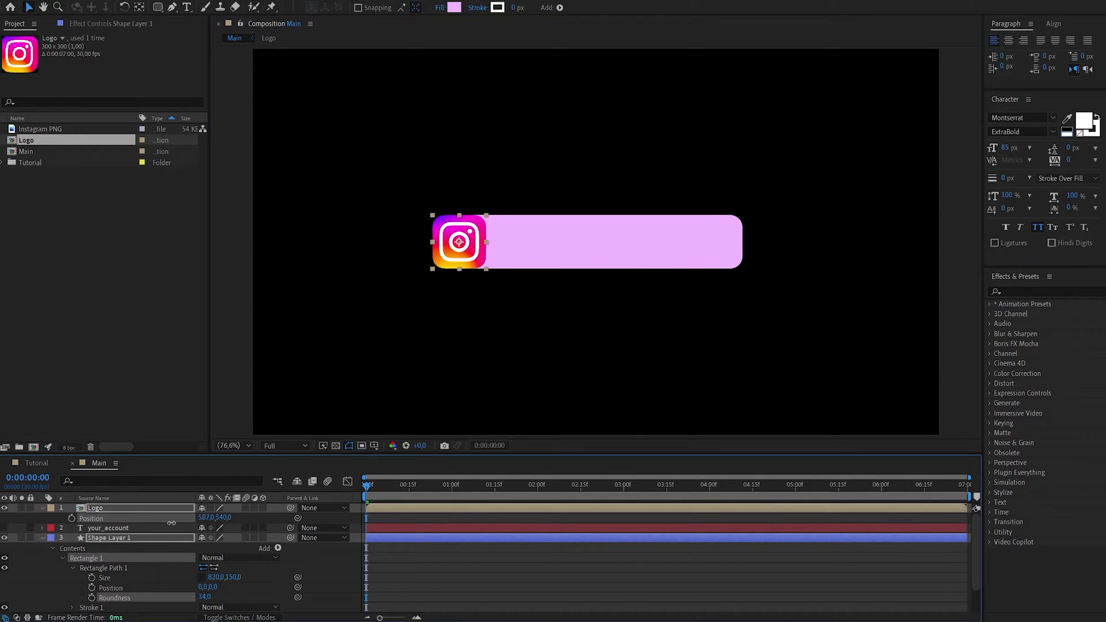
pyautogui.click(5, 528)
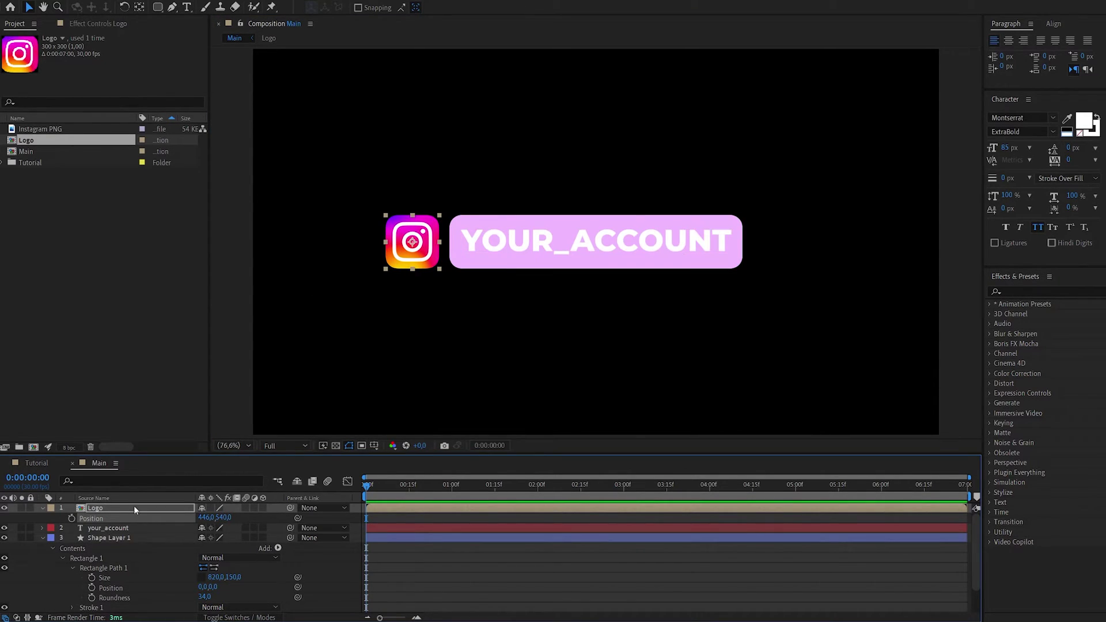
pyautogui.moveTo(206, 518); pyautogui.dragTo(211, 518)
pyautogui.click(133, 529)
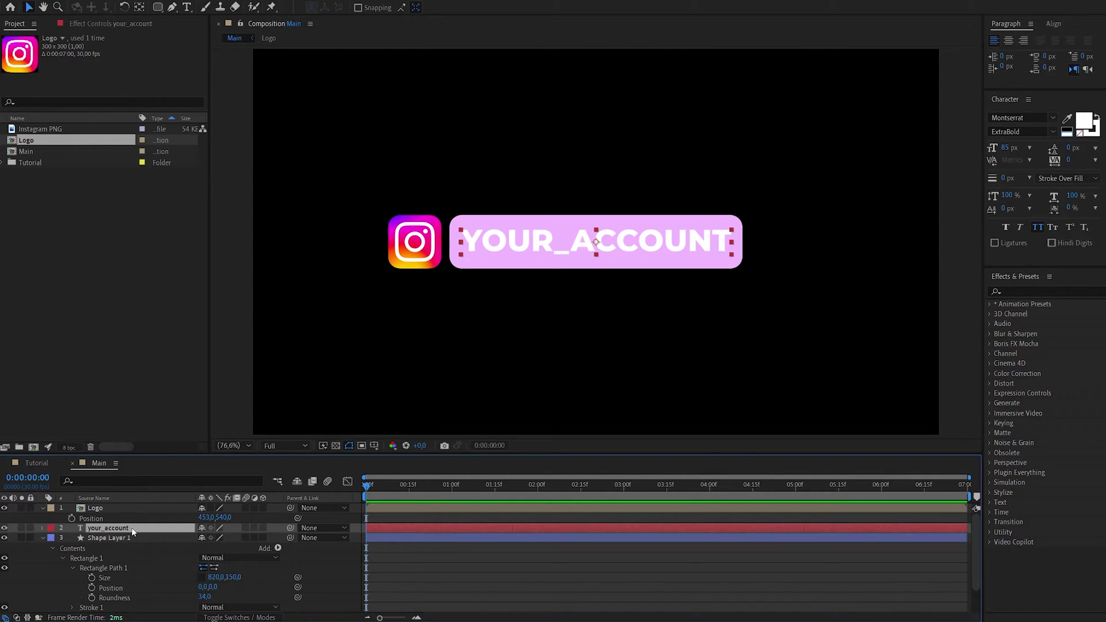
pyautogui.click(134, 535)
pyautogui.click(43, 537)
pyautogui.click(104, 509)
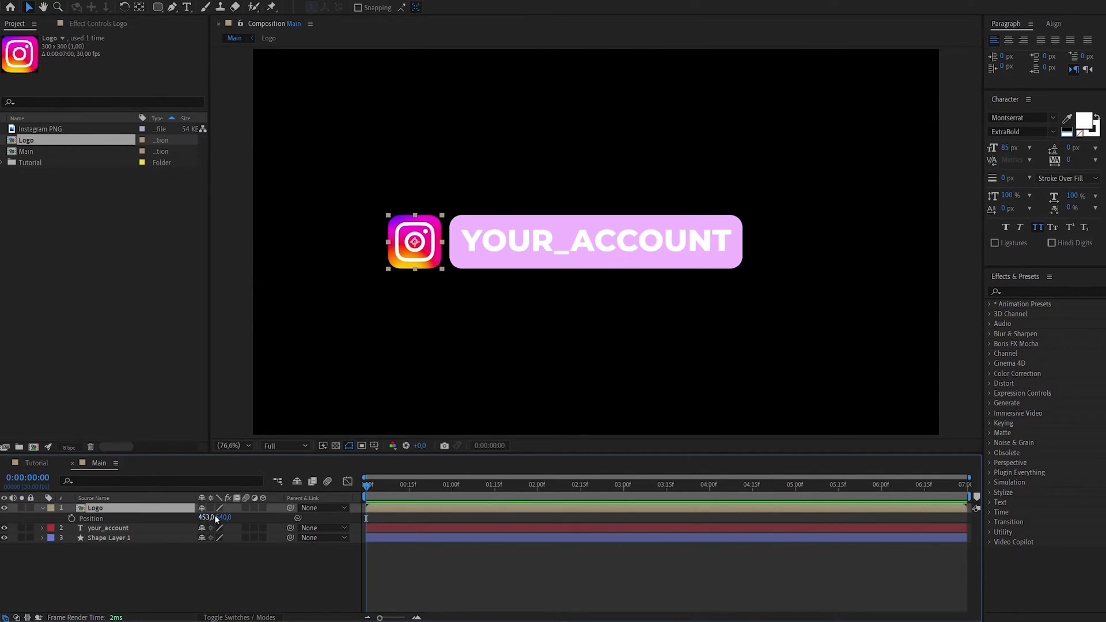
pyautogui.moveTo(206, 518); pyautogui.dragTo(215, 518)
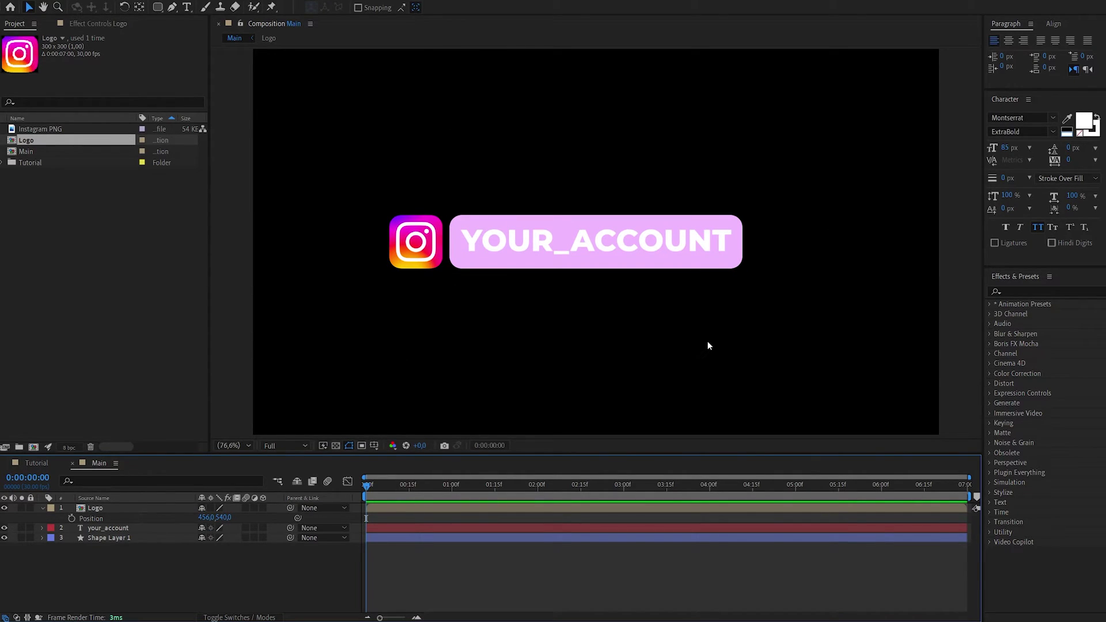
# - Show the grid and proportional grid, then shift logo, text and bar right together to centre
pyautogui.click(374, 445)
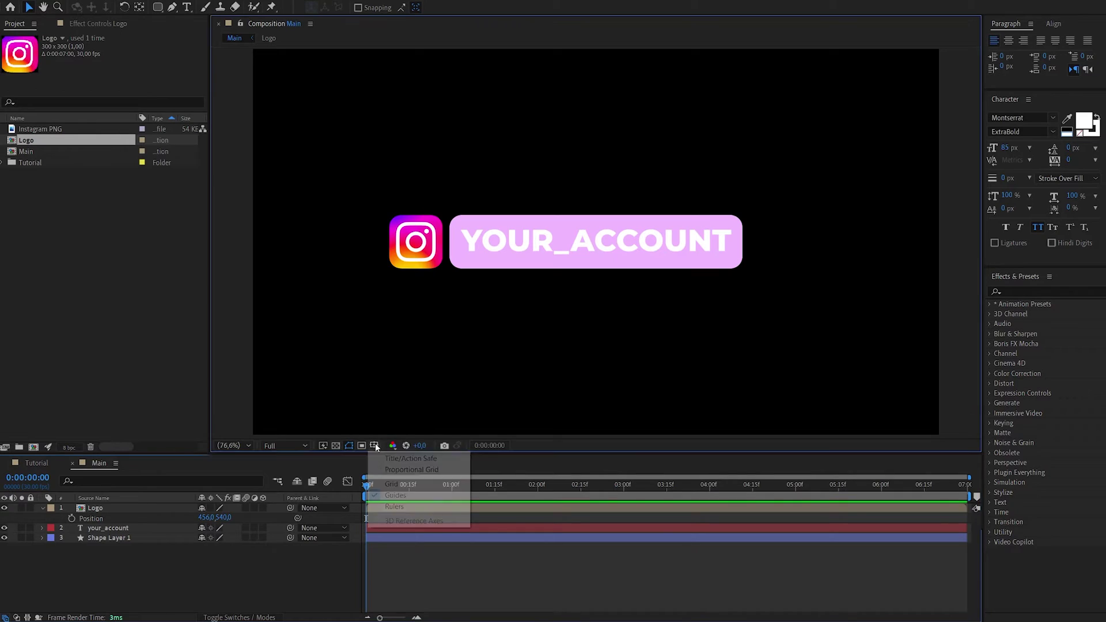
pyautogui.click(392, 485)
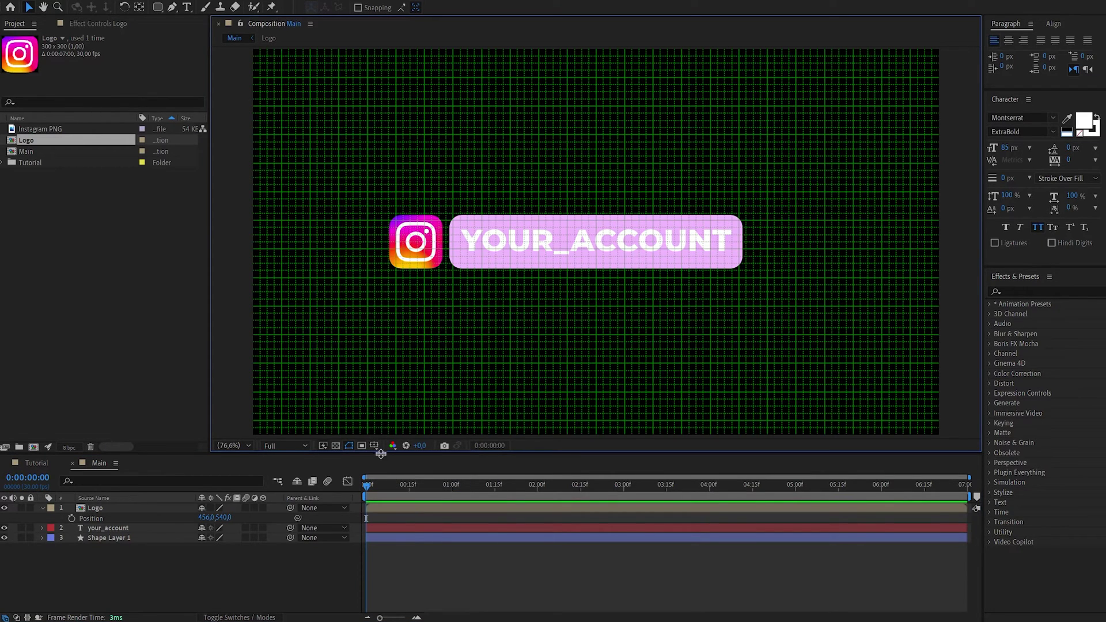
pyautogui.click(374, 445)
pyautogui.click(394, 471)
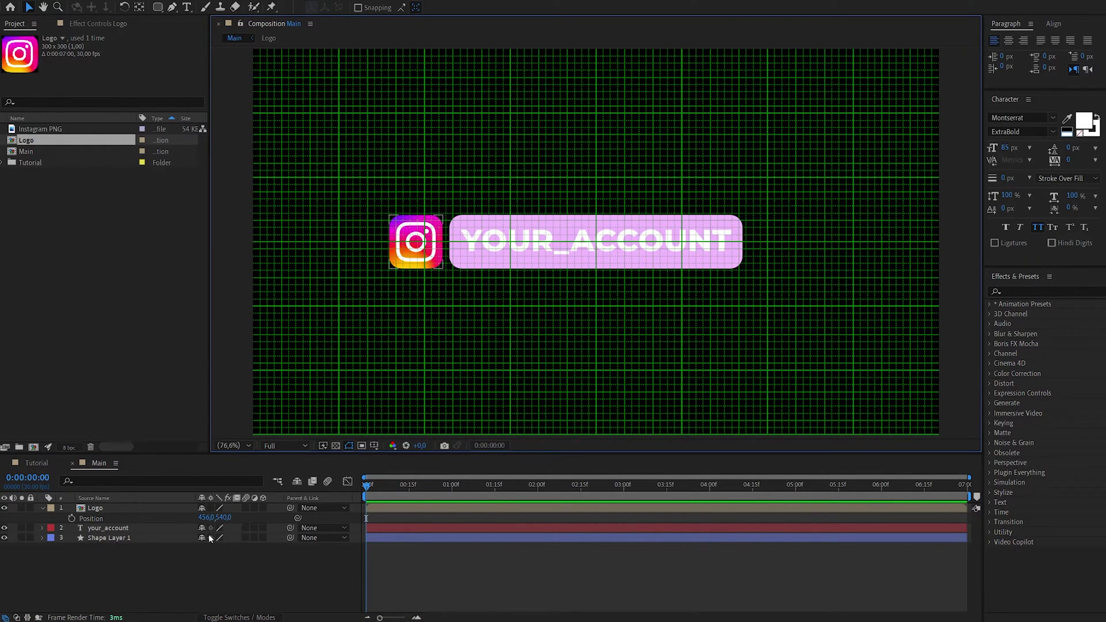
pyautogui.click(132, 538)
pyautogui.moveTo(118, 527); pyautogui.dragTo(95, 495)
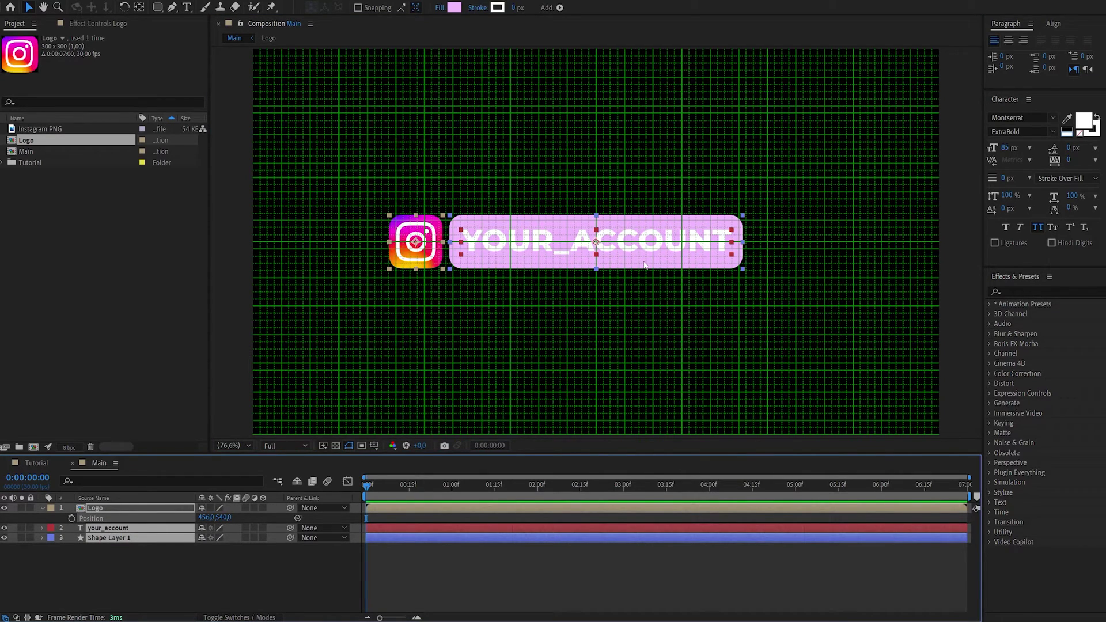
pyautogui.press('shift')
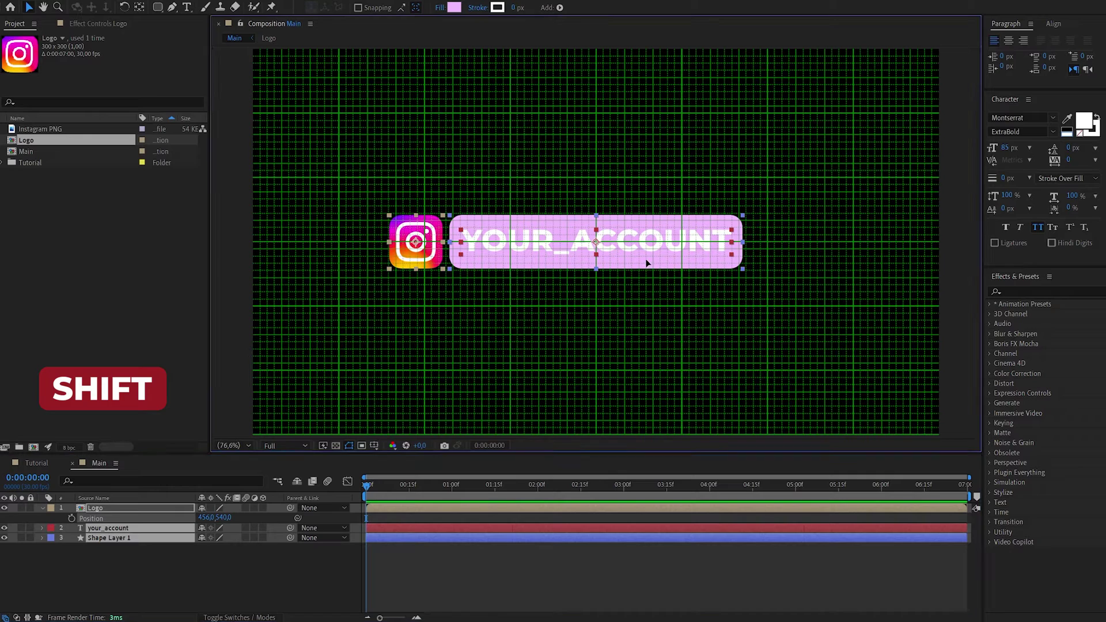
pyautogui.moveTo(645, 265); pyautogui.dragTo(677, 262)
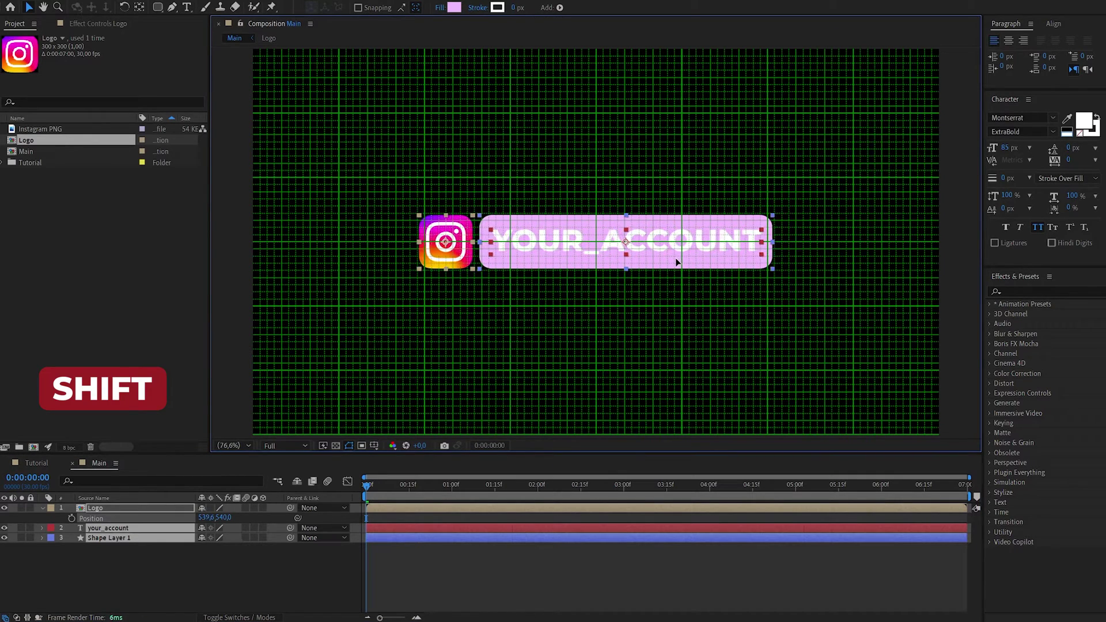
# - Turn off both grids and select the pink bar layer
pyautogui.click(375, 446)
pyautogui.click(403, 470)
pyautogui.click(376, 445)
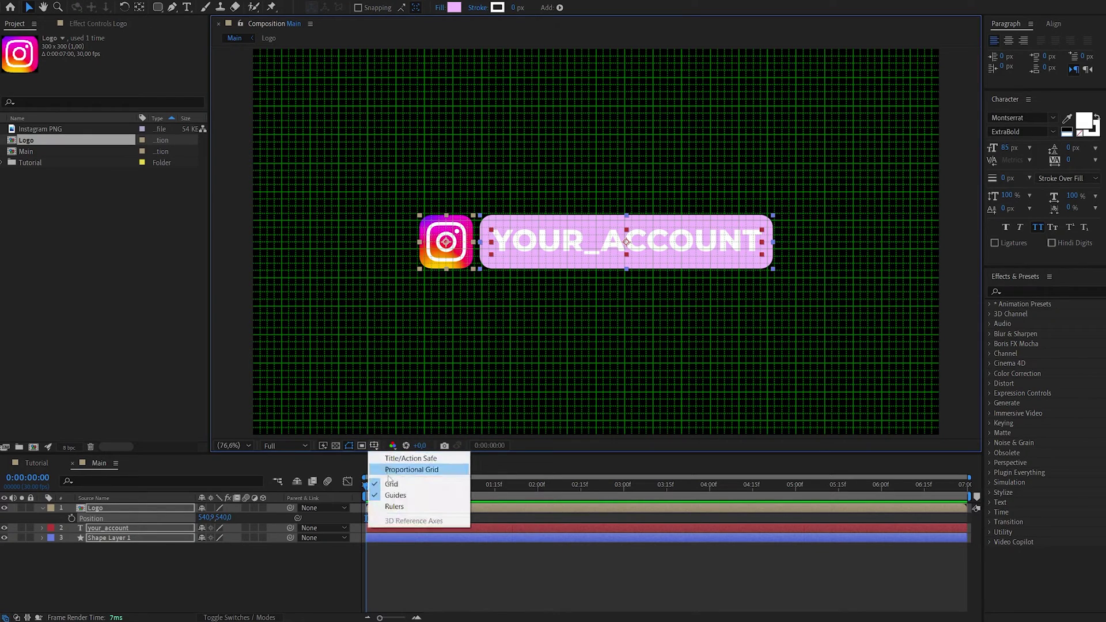
pyautogui.click(392, 481)
pyautogui.click(227, 568)
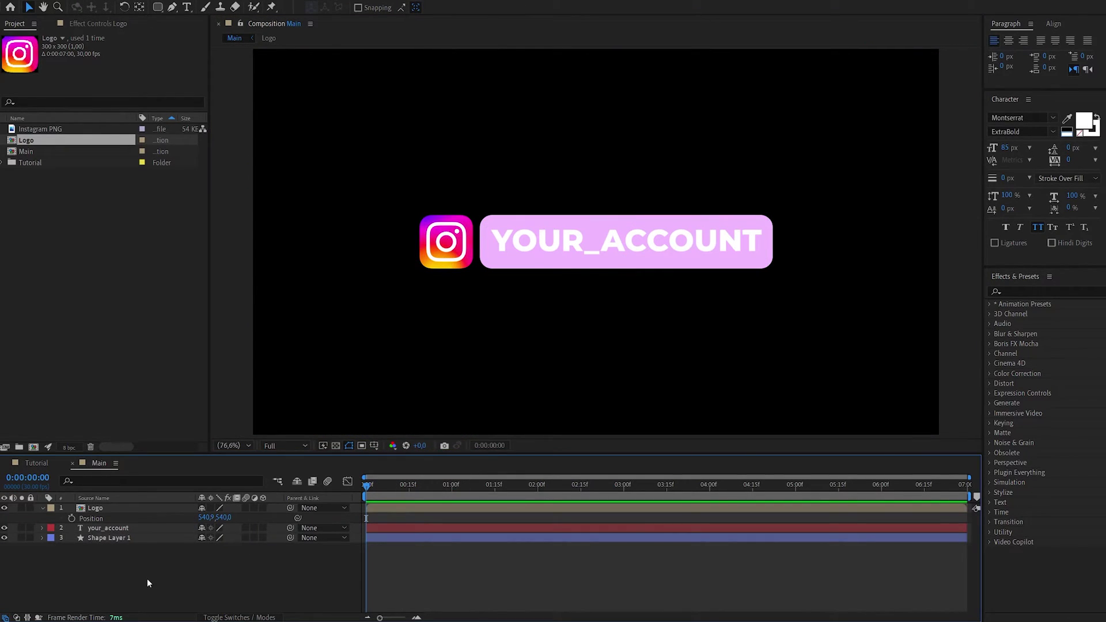
pyautogui.click(150, 529)
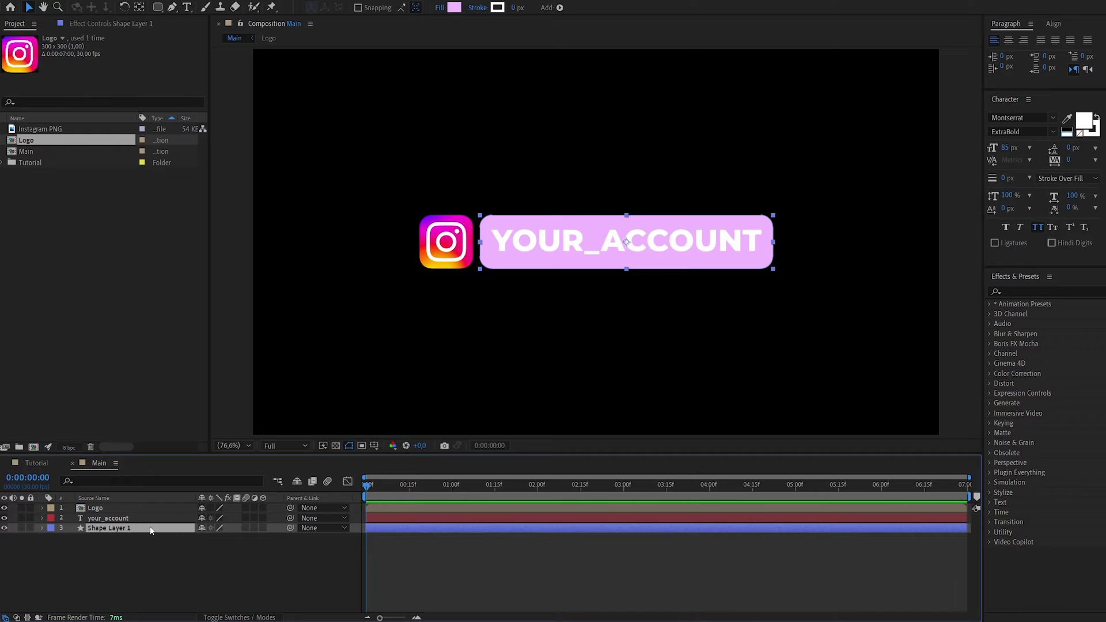
# - Apply a Gradient Ramp to the bar and set its Ramp Shape to Radial
pyautogui.click(1032, 292)
pyautogui.write('gradient')
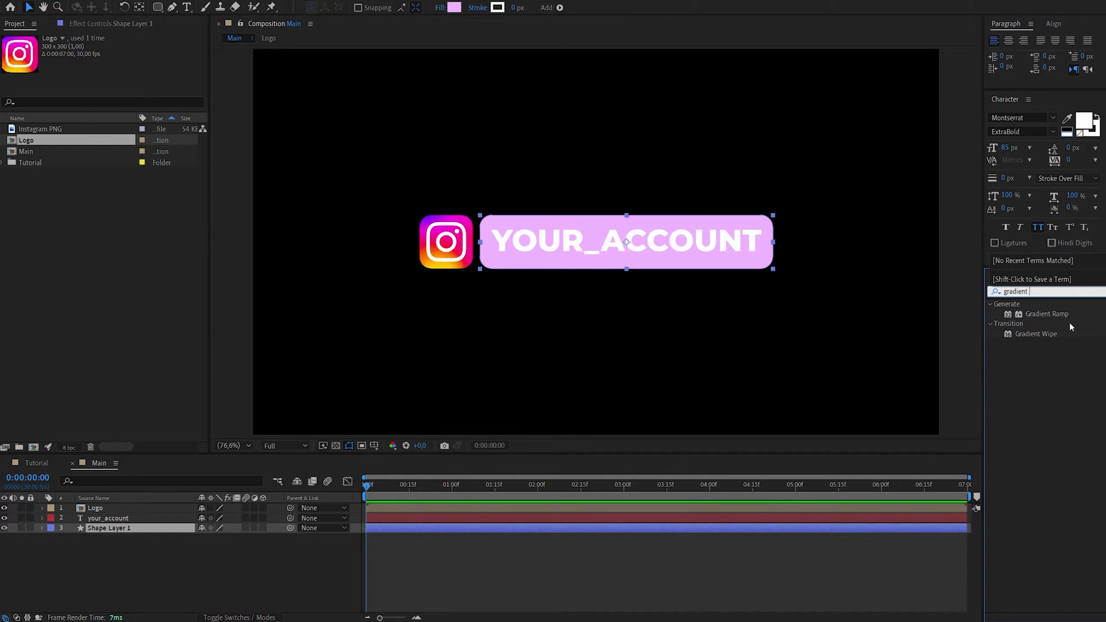
pyautogui.moveTo(1040, 314); pyautogui.dragTo(141, 533)
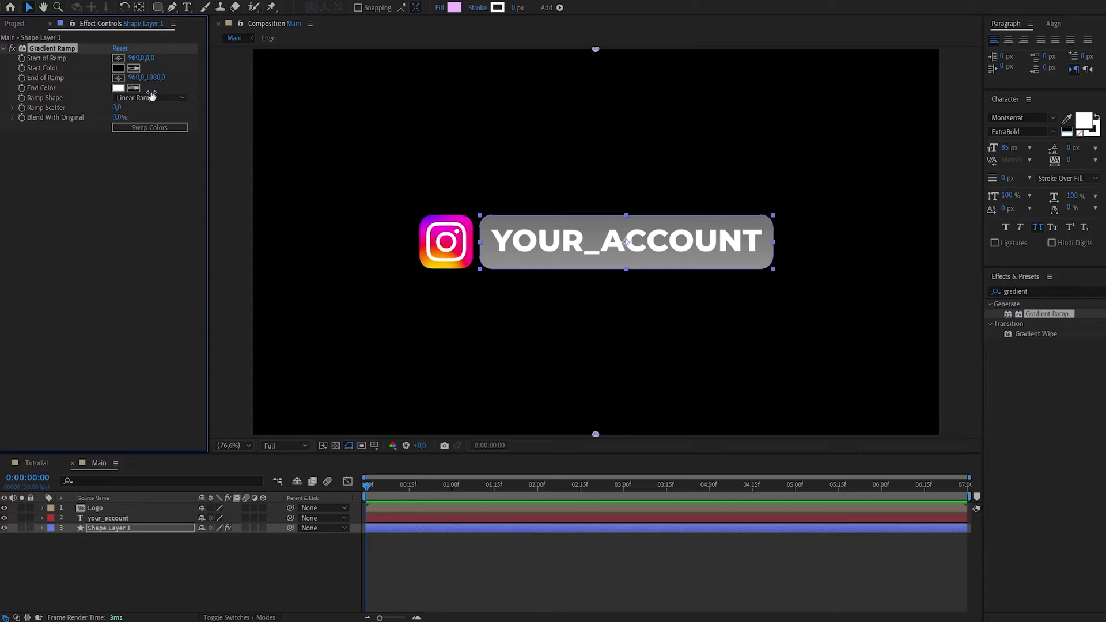
pyautogui.click(163, 99)
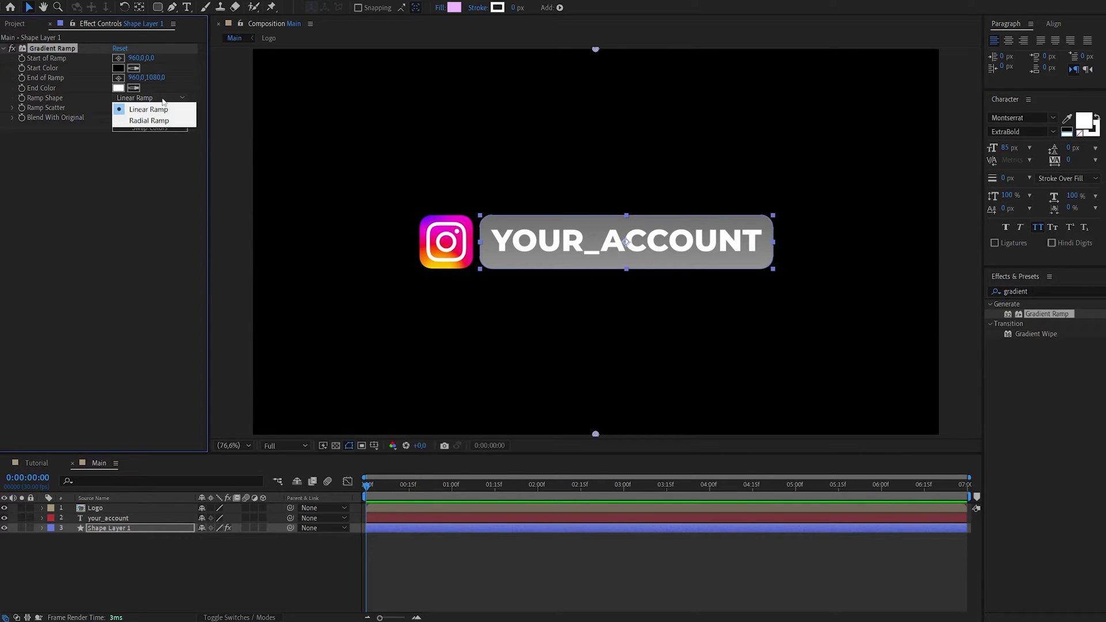
pyautogui.click(166, 122)
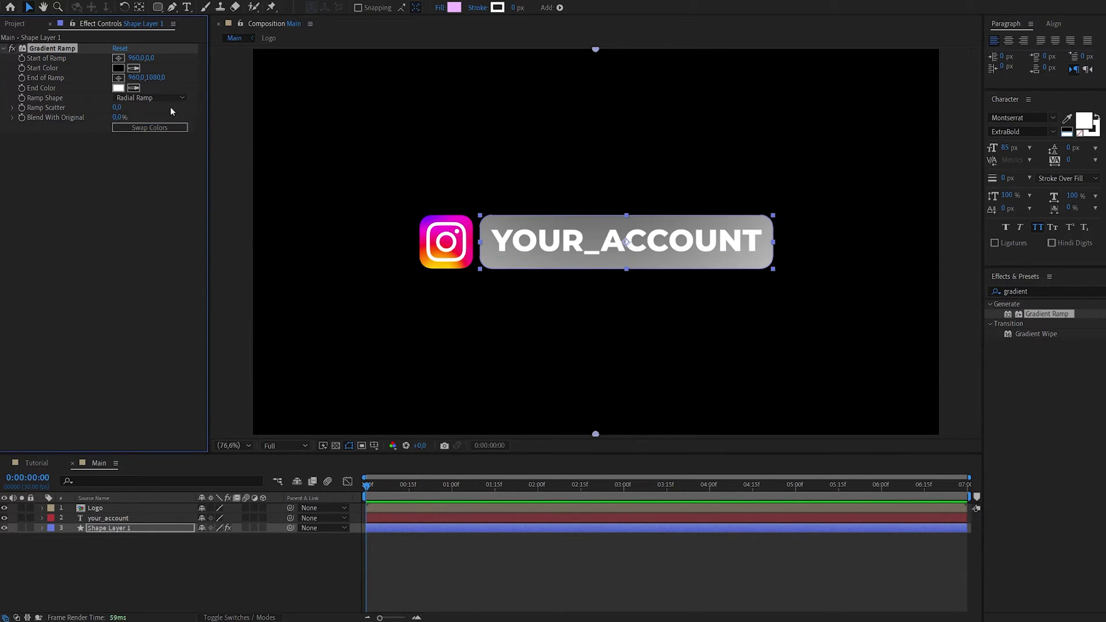
# - Sample magenta and orange from the logo as ramp colours and reposition the ramp points
pyautogui.click(134, 69)
pyautogui.click(428, 220)
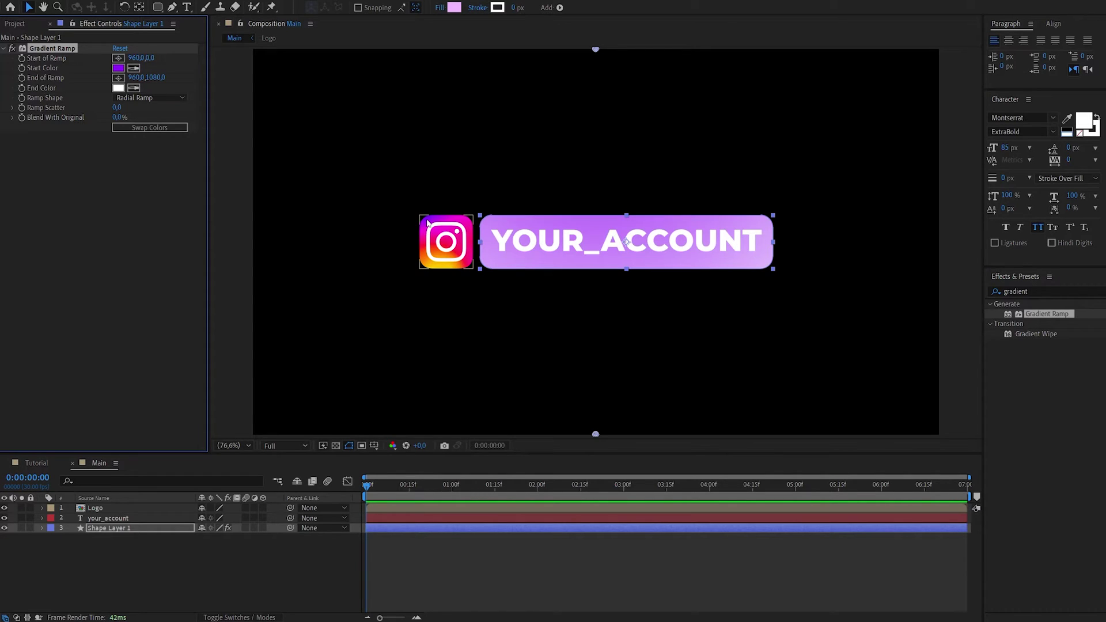
pyautogui.click(134, 88)
pyautogui.click(459, 269)
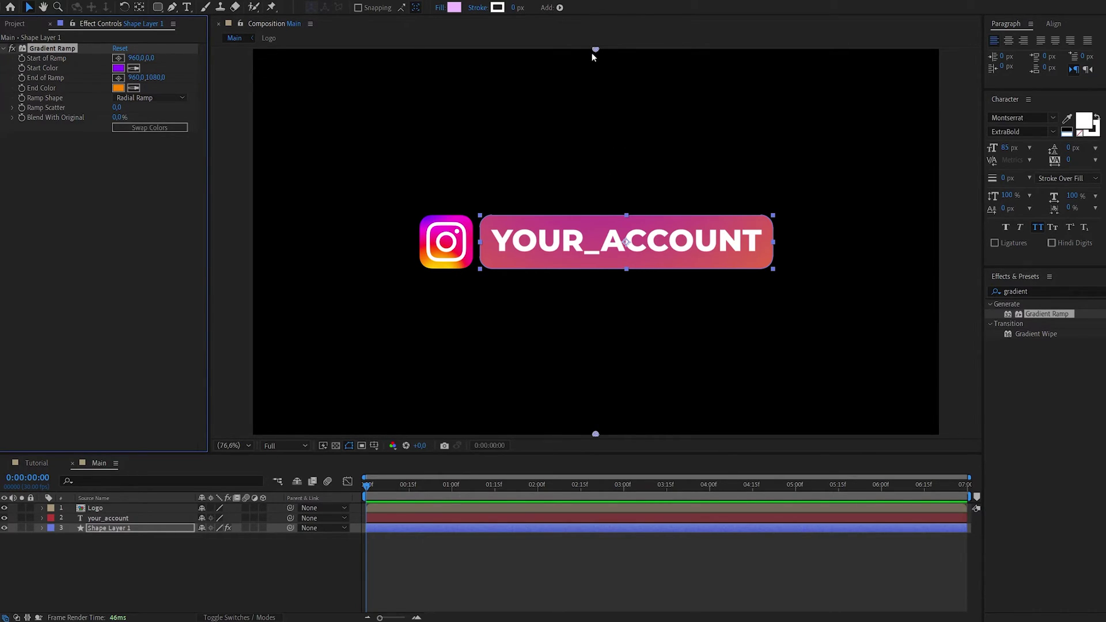
pyautogui.moveTo(595, 51)
pyautogui.mouseDown()
pyautogui.moveTo(488, 203)
pyautogui.moveTo(479, 198)
pyautogui.mouseUp()
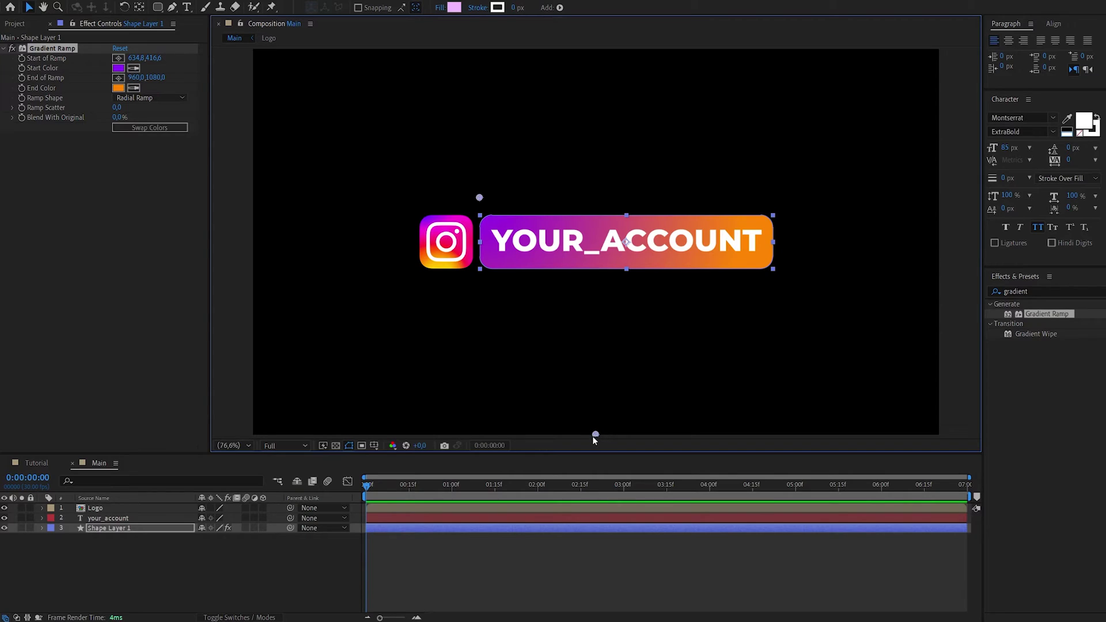
pyautogui.moveTo(594, 436); pyautogui.dragTo(772, 287)
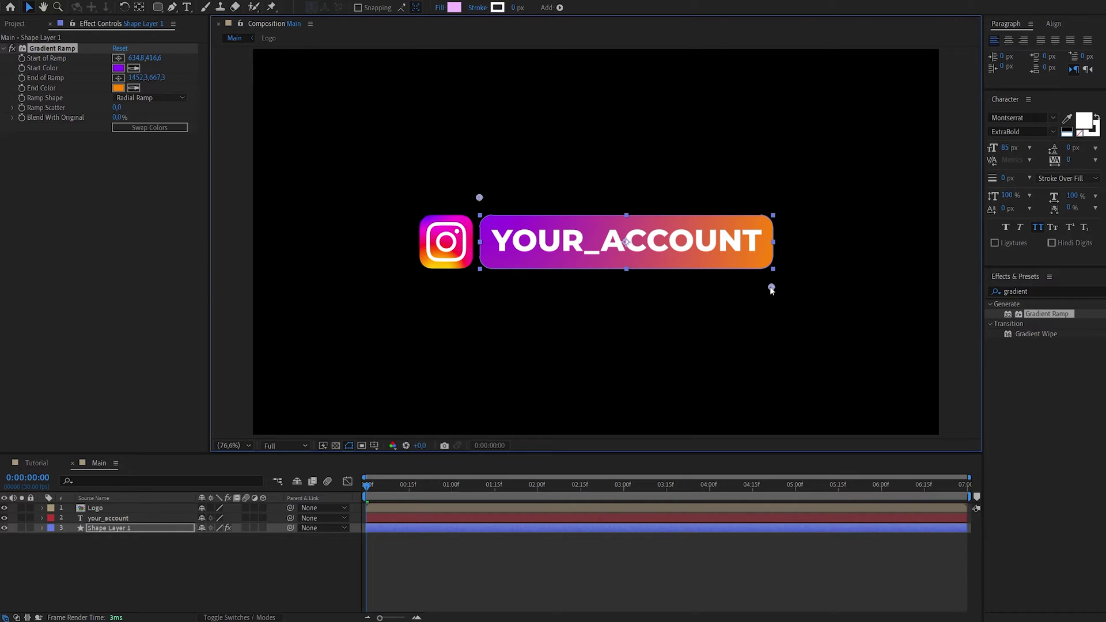
pyautogui.click(133, 68)
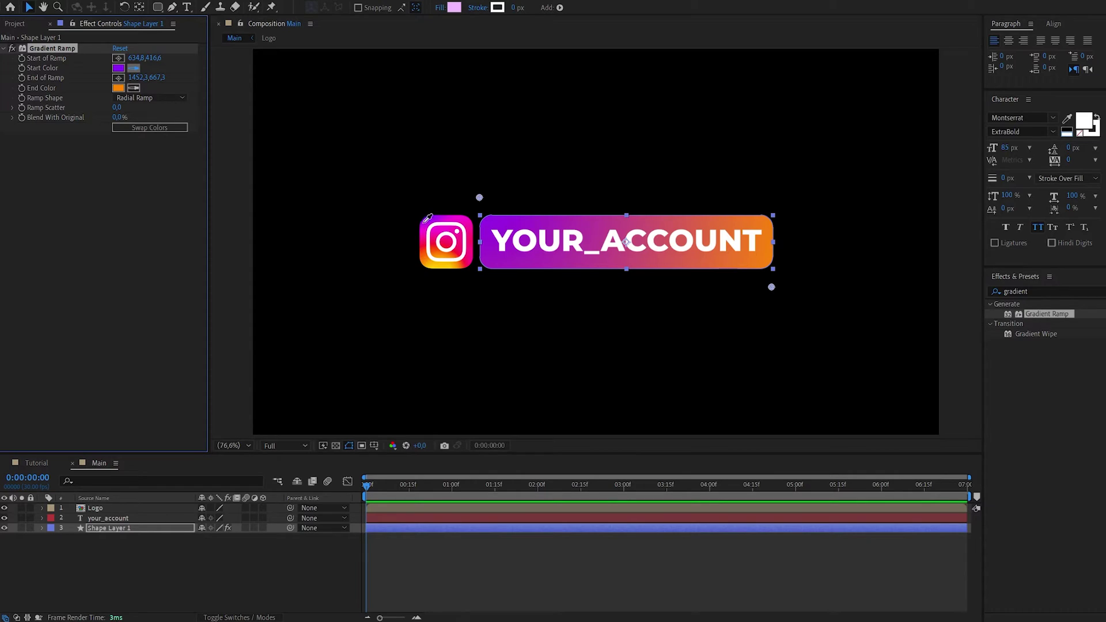
pyautogui.click(444, 218)
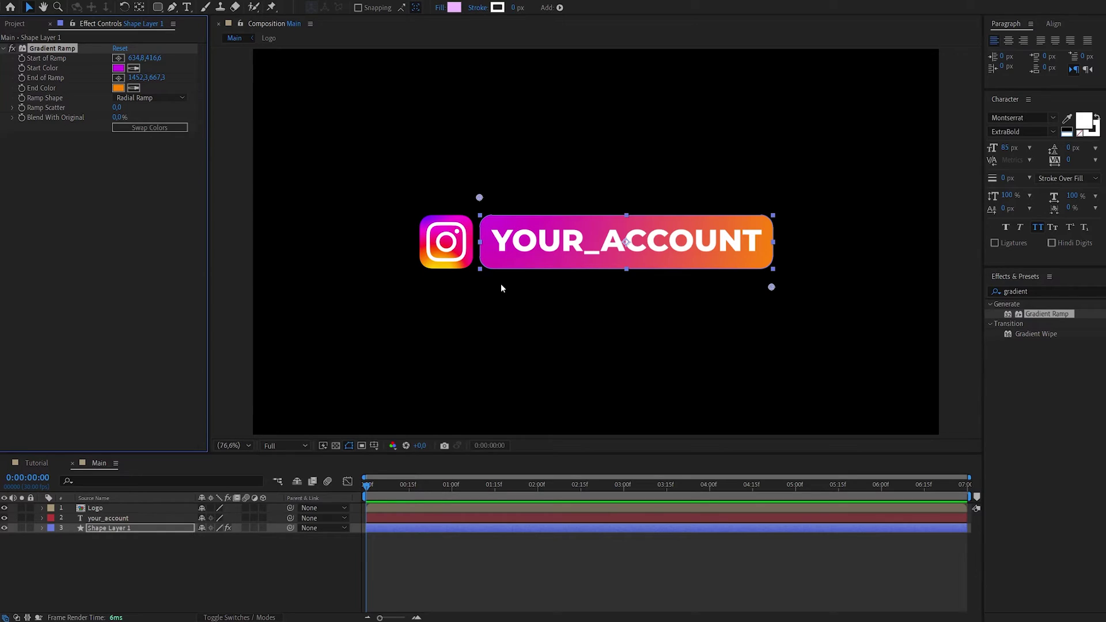
# - Add a Curves effect to the bar and bend it into an S-curve
pyautogui.doubleClick(1049, 292)
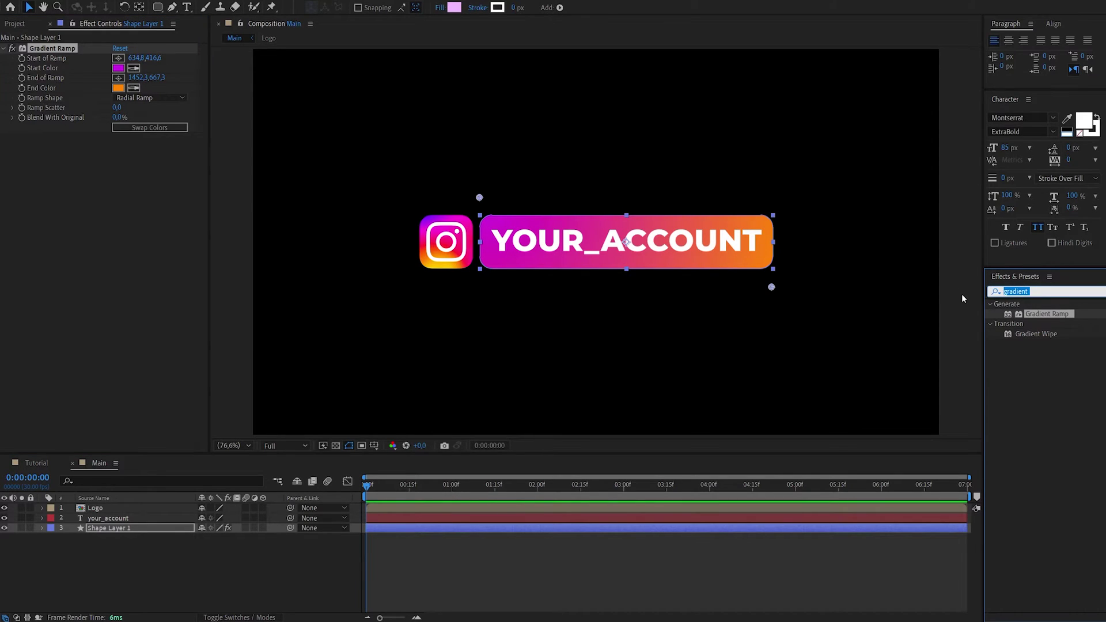
pyautogui.write('curv')
pyautogui.moveTo(1035, 344)
pyautogui.mouseDown()
pyautogui.moveTo(182, 537)
pyautogui.moveTo(139, 531)
pyautogui.mouseUp()
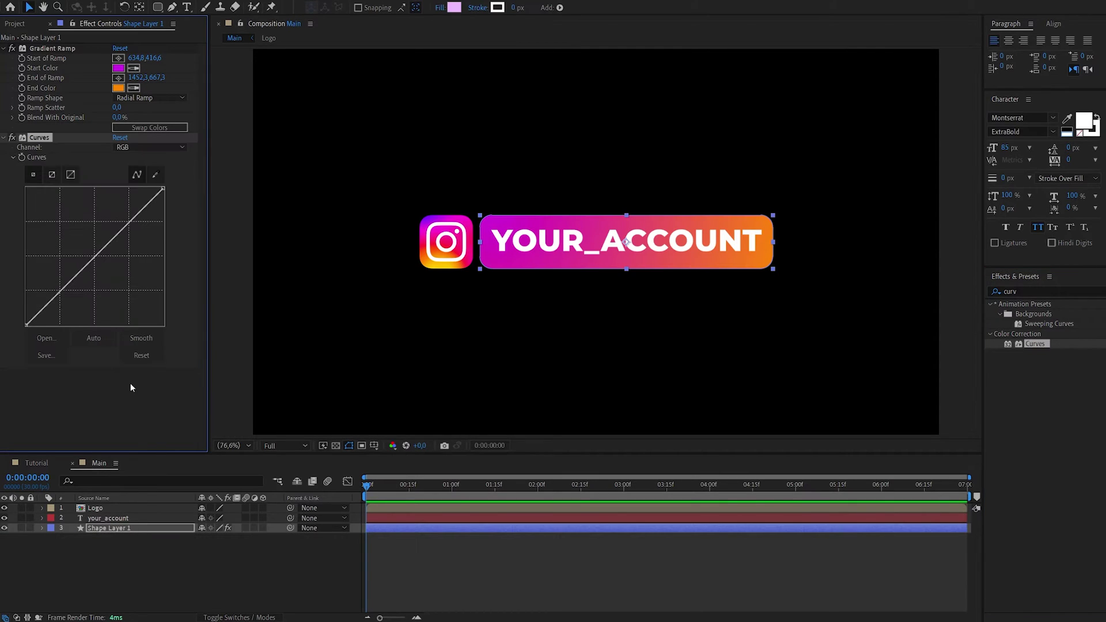
pyautogui.moveTo(130, 226); pyautogui.dragTo(124, 216)
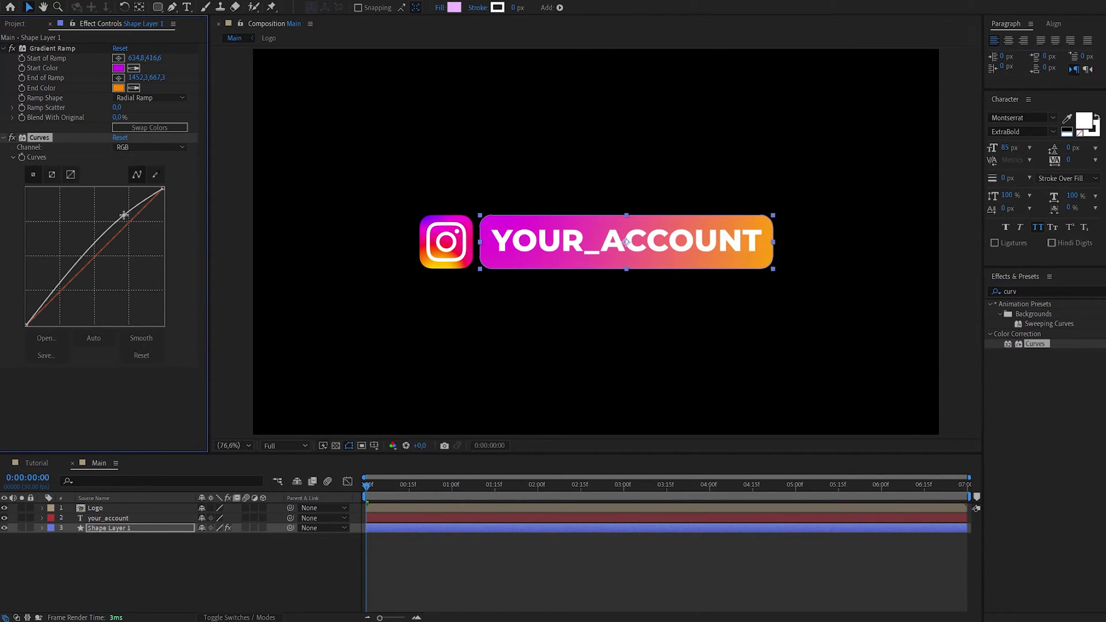
pyautogui.moveTo(66, 286)
pyautogui.mouseDown()
pyautogui.moveTo(56, 292)
pyautogui.moveTo(67, 299)
pyautogui.mouseUp()
pyautogui.click(141, 530)
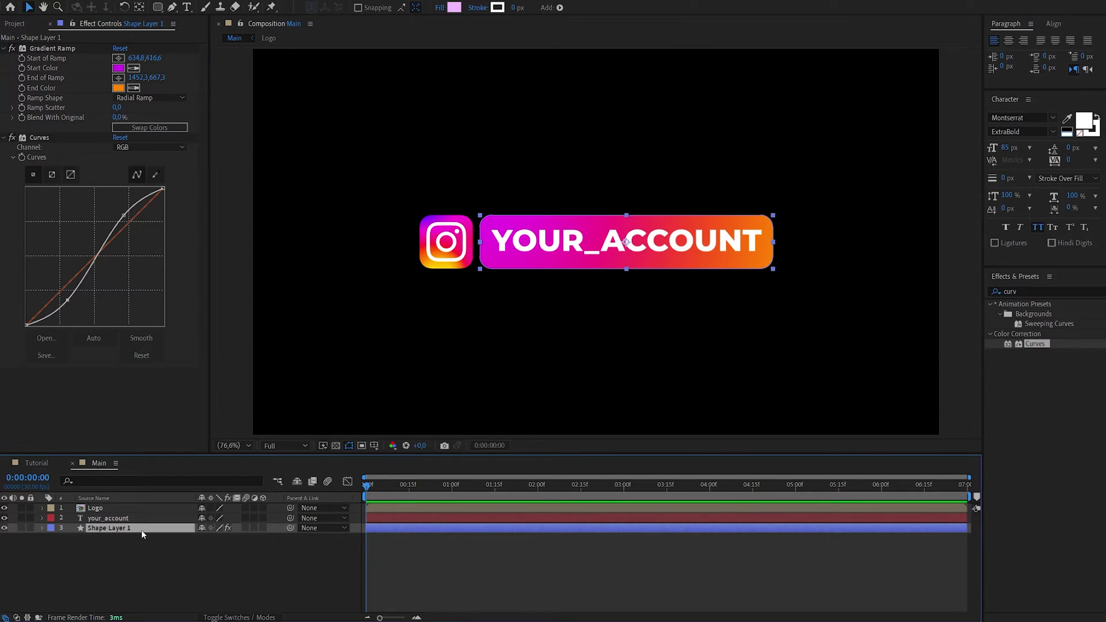
# - Duplicate the gradient bar, rename the copy Mask, and move it to the top
pyautogui.hotkey('ctrl', 'd')
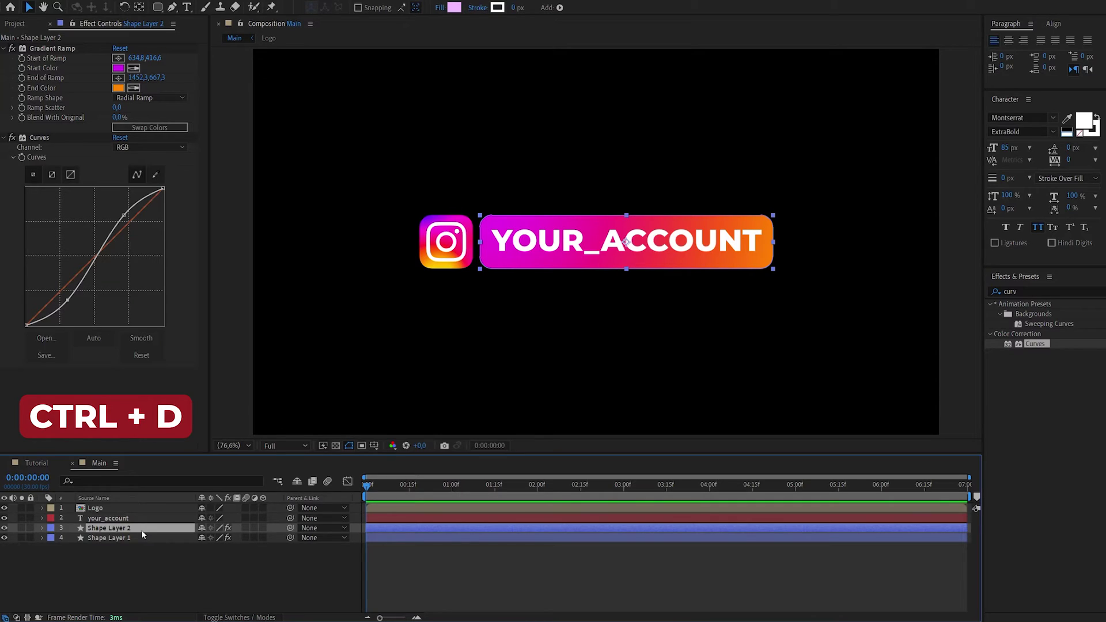
pyautogui.press('Return')
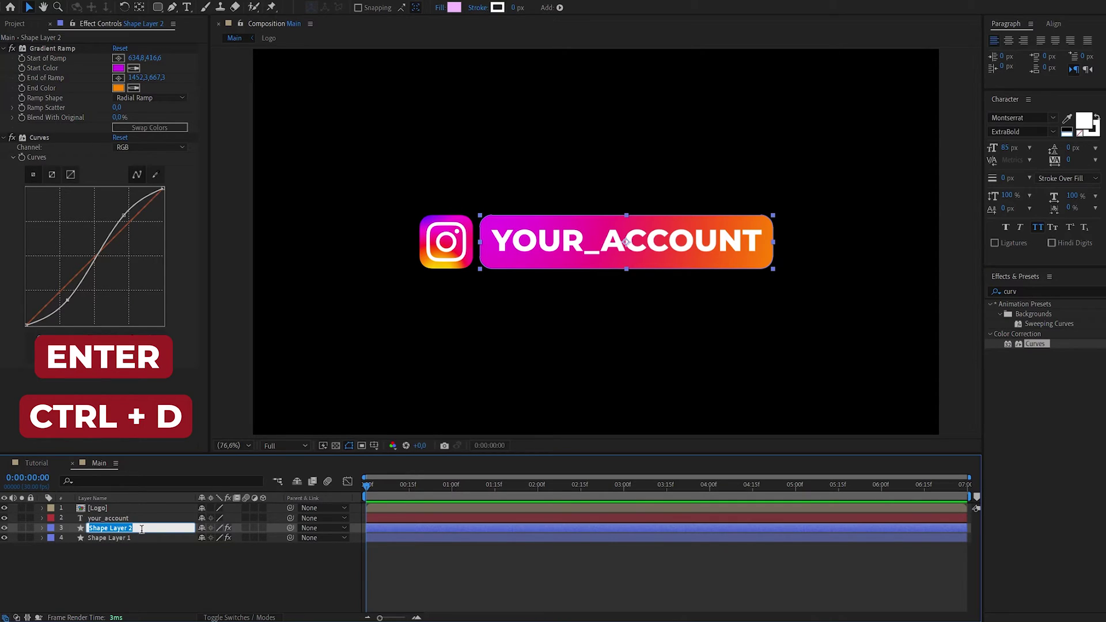
pyautogui.write('Mask')
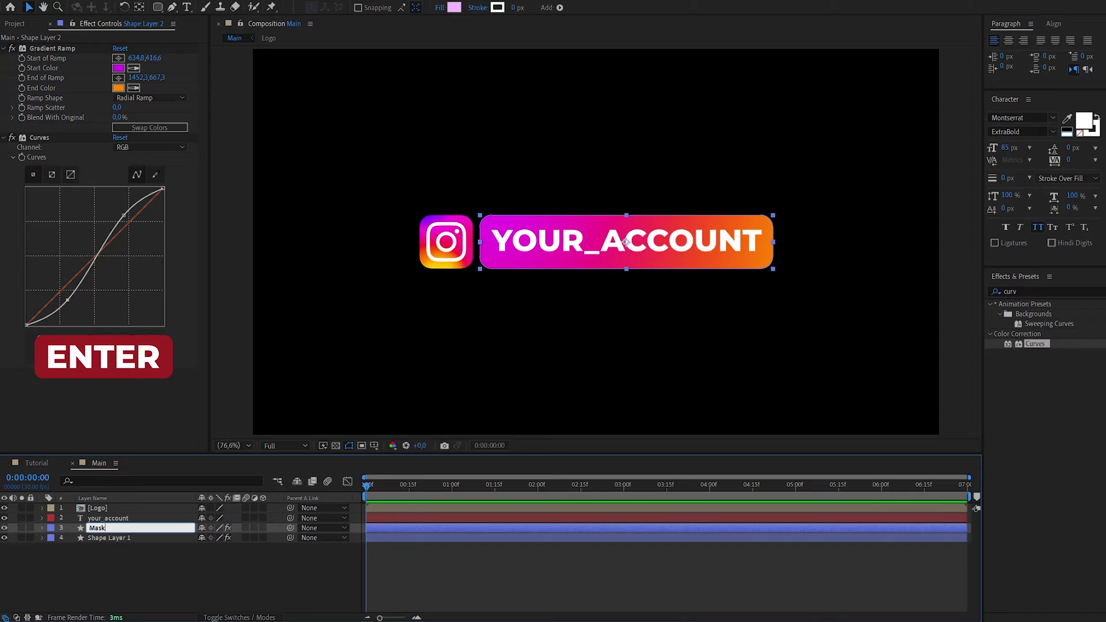
pyautogui.press('Return')
pyautogui.moveTo(142, 528); pyautogui.dragTo(142, 503)
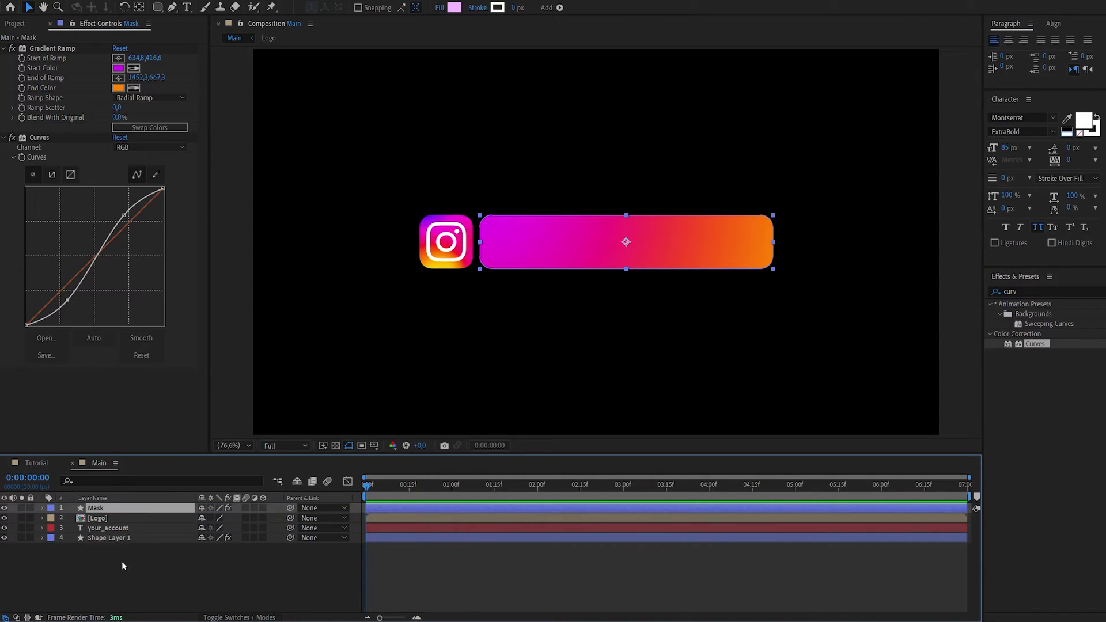
# - Pre-compose the your_account text and original bar into a composition named Text
pyautogui.click(128, 538)
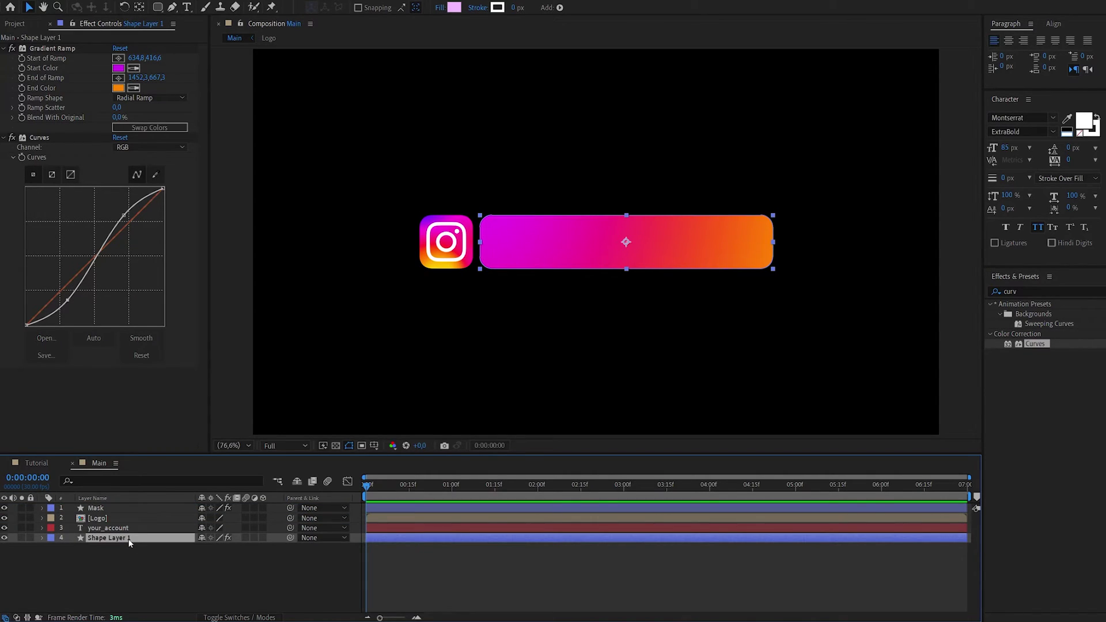
pyautogui.keyDown('ctrl'); pyautogui.click(137, 529); pyautogui.keyUp('ctrl')
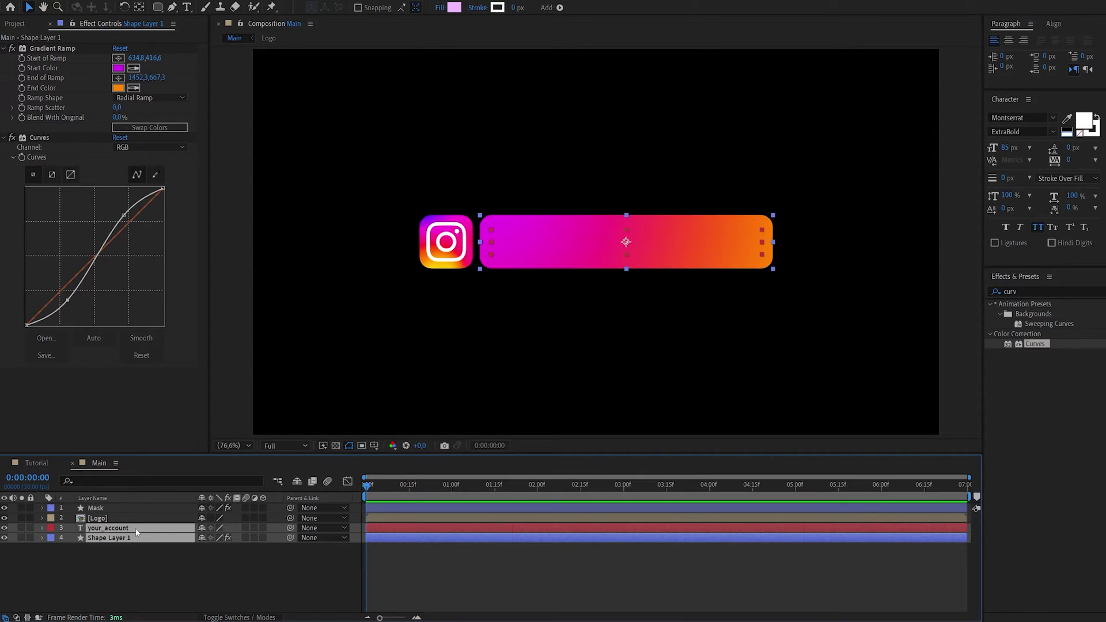
pyautogui.rightClick(136, 530)
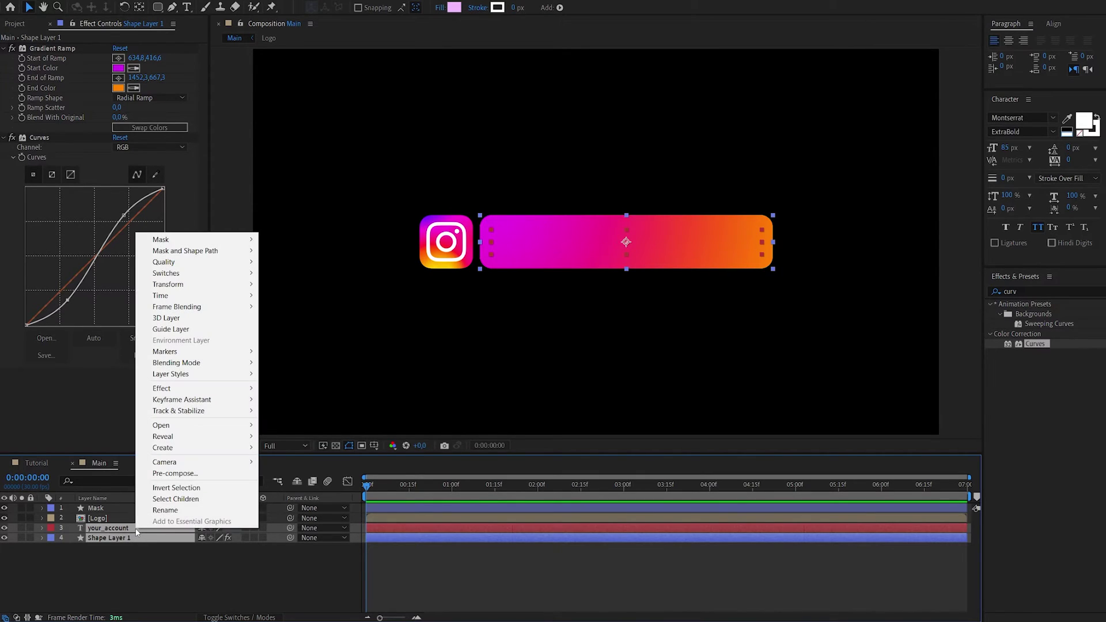
pyautogui.click(175, 474)
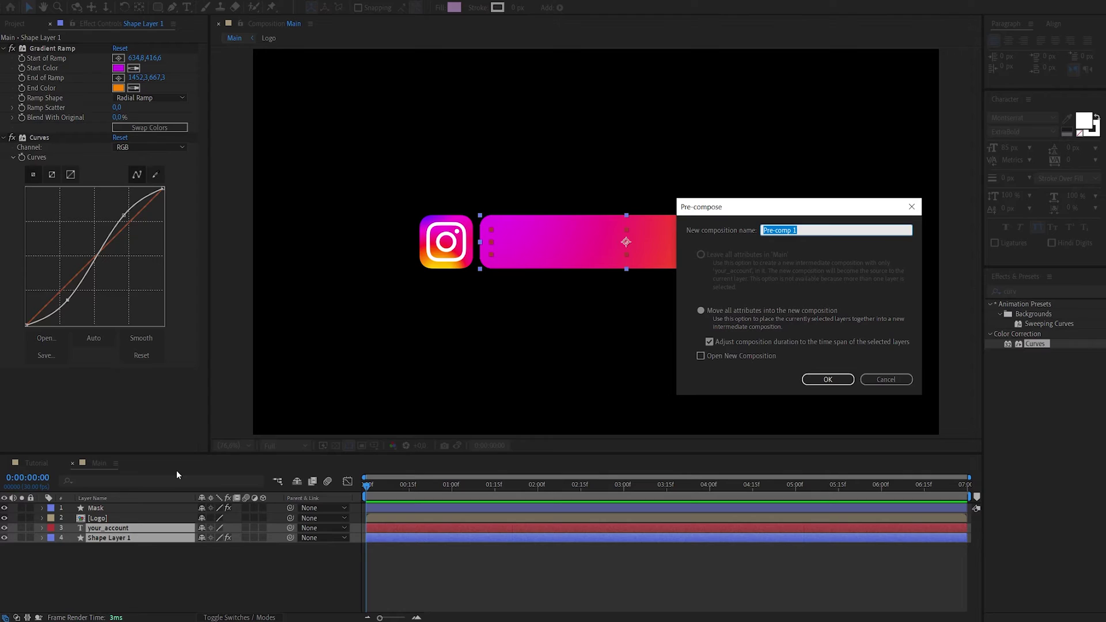
pyautogui.write('Text')
pyautogui.click(817, 380)
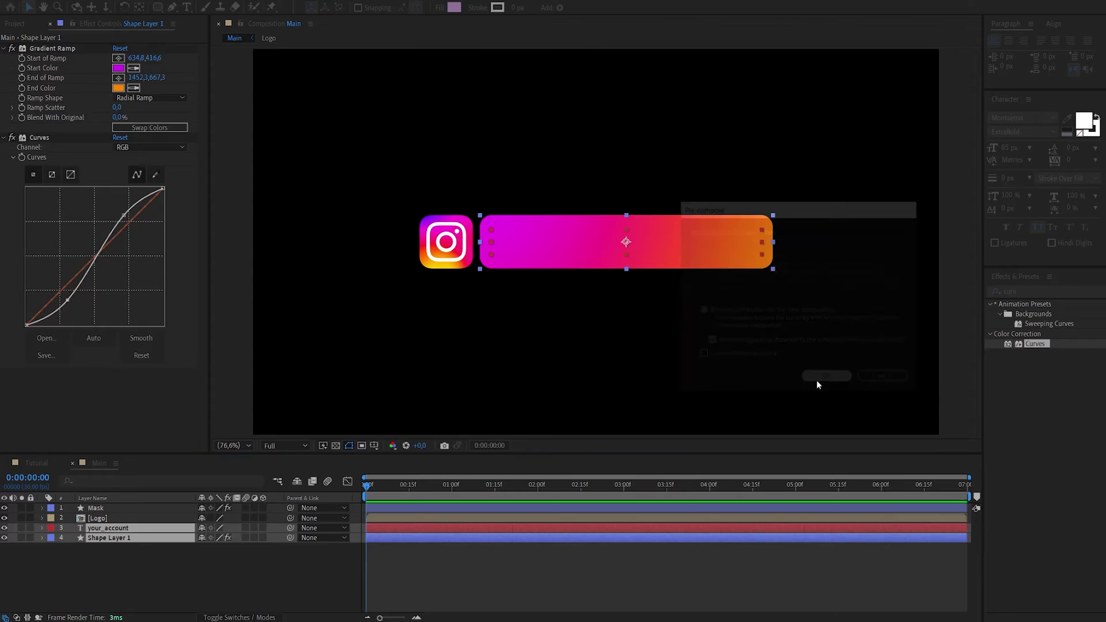
# - Hide the Text precomp and delete the gradient ramp and curves effects from the Mask layer
pyautogui.click(4, 528)
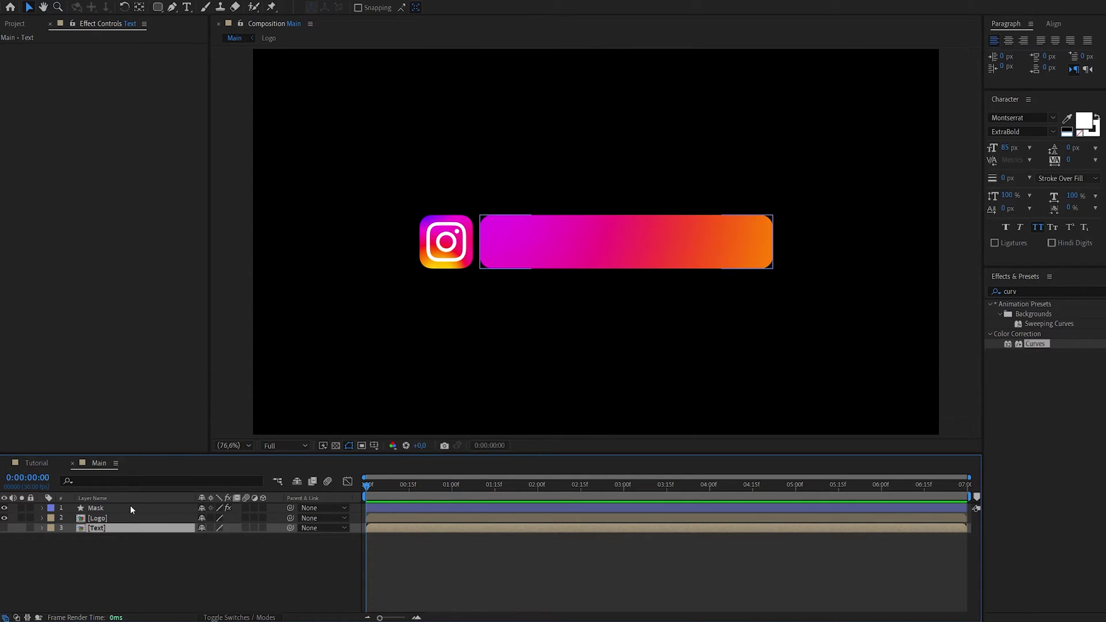
pyautogui.click(95, 507)
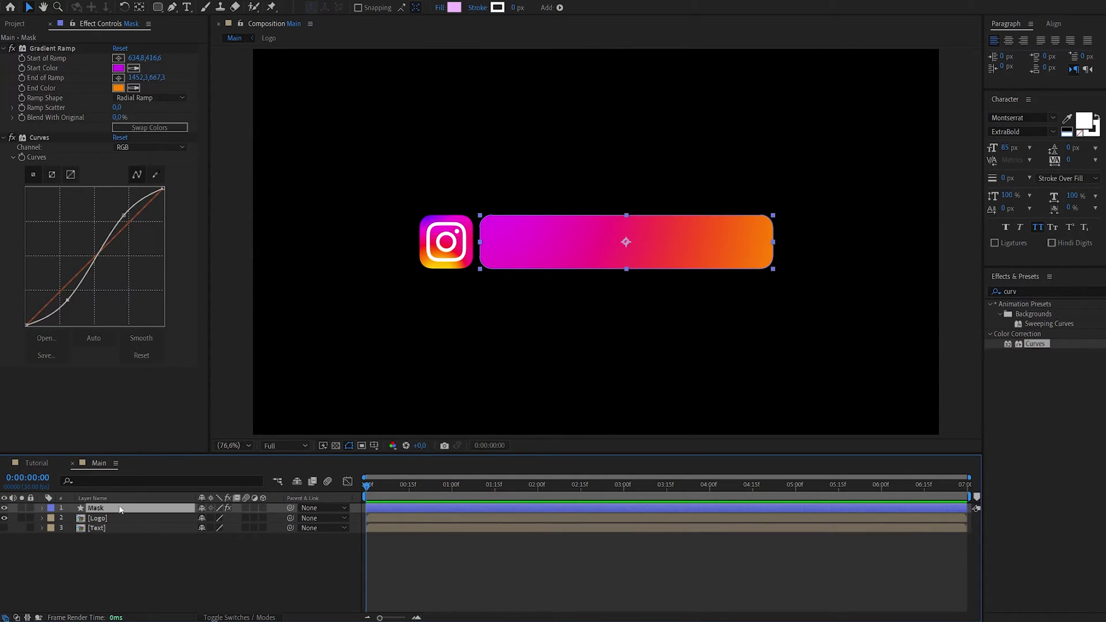
pyautogui.click(51, 48)
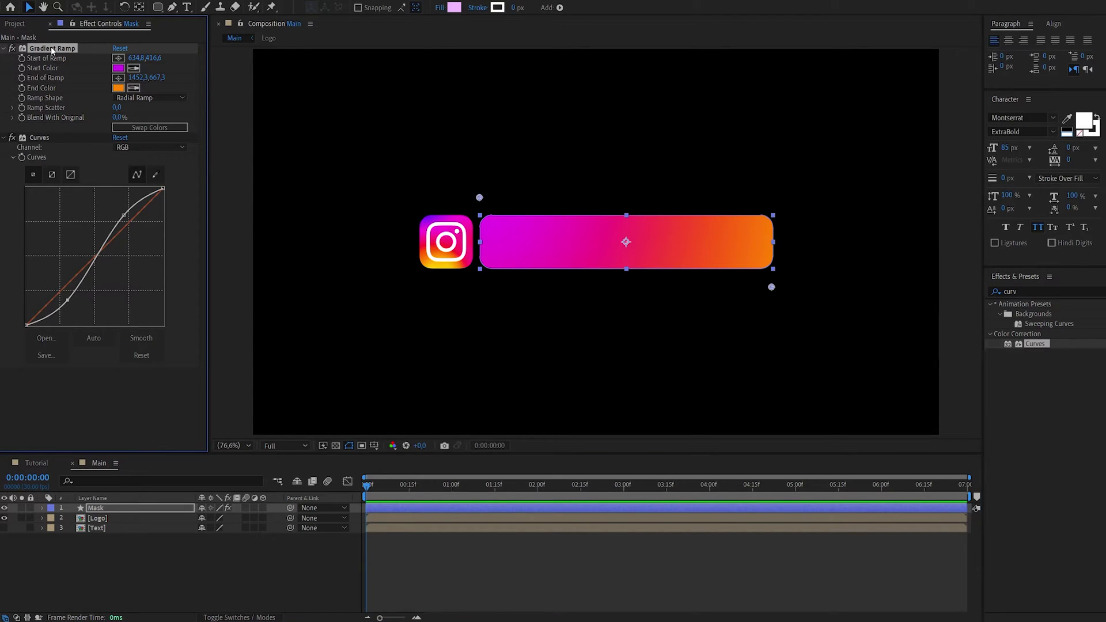
pyautogui.press('Delete')
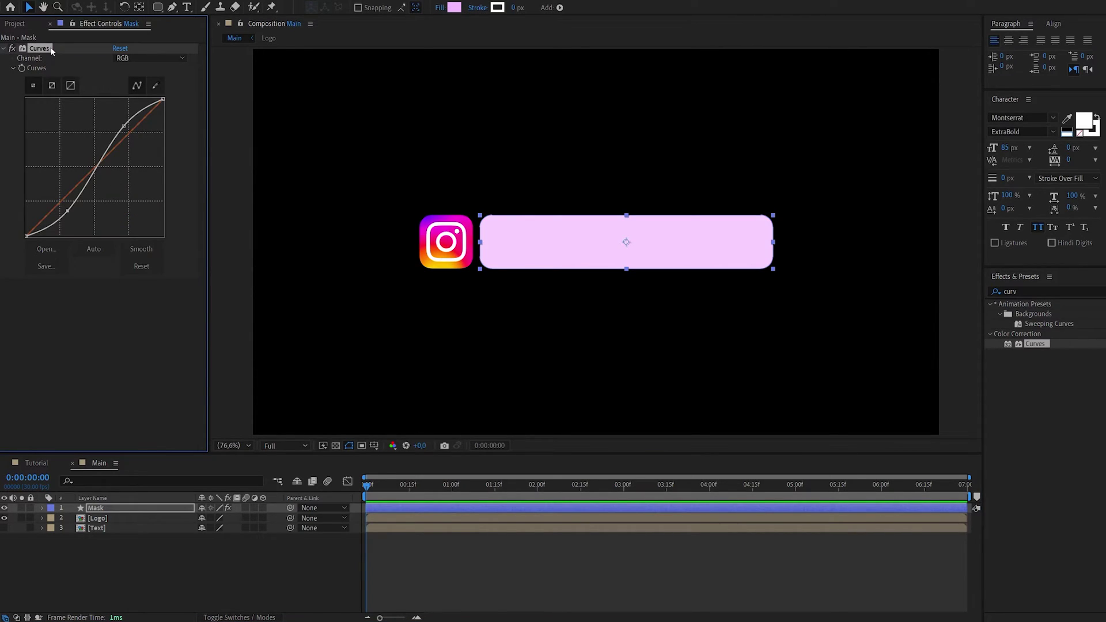
pyautogui.press('Delete')
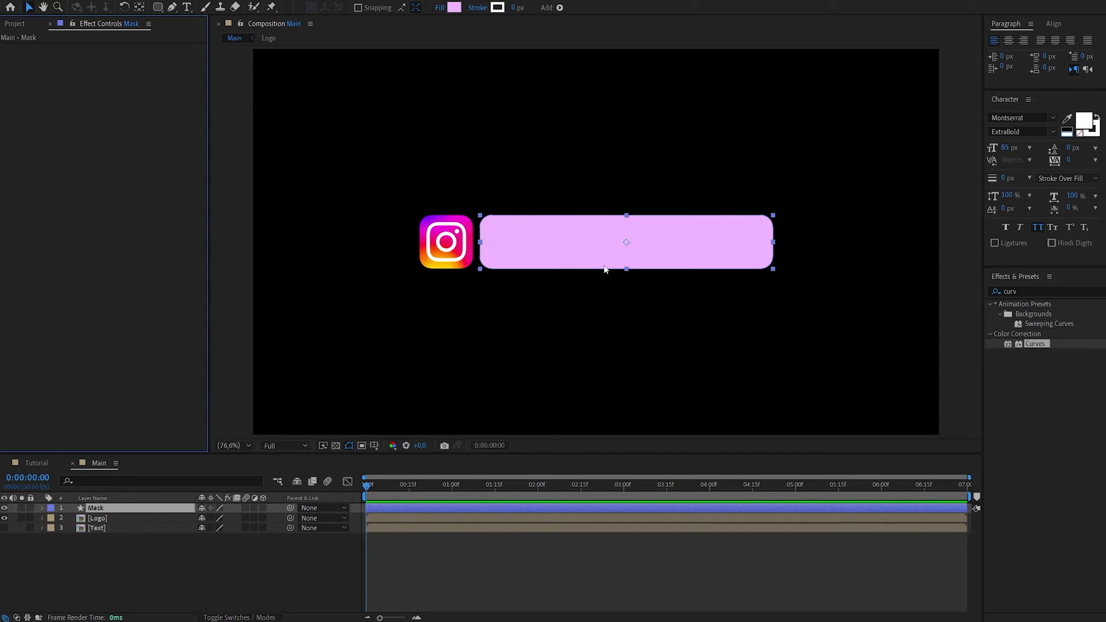
# - Set the Mask rectangle path size to 857 × 150 with roundness 34
pyautogui.click(41, 508)
pyautogui.click(52, 519)
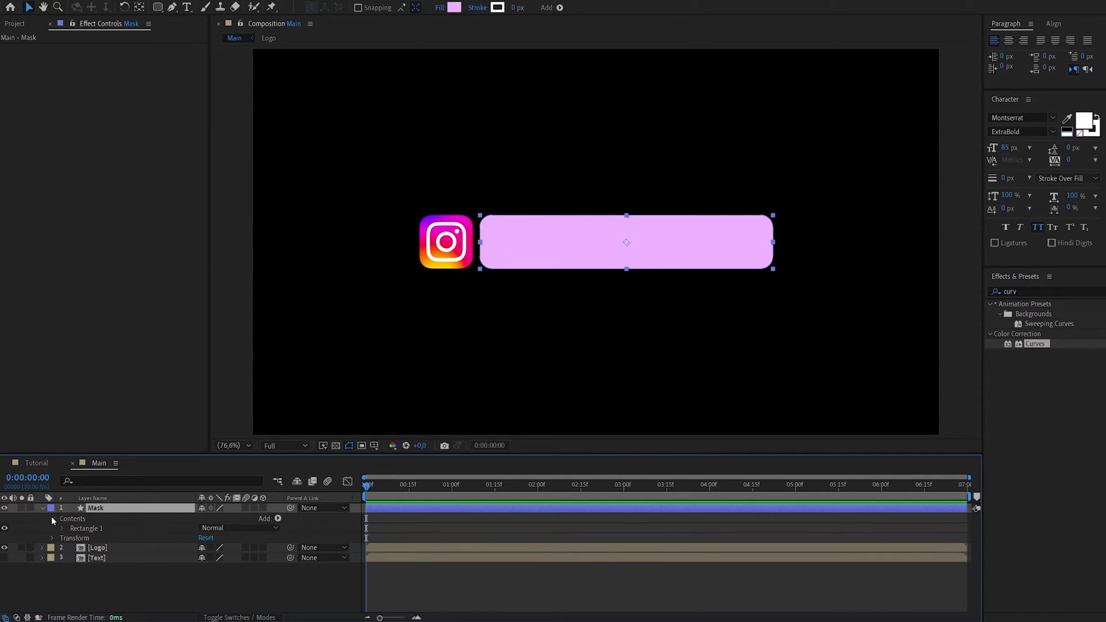
pyautogui.click(62, 529)
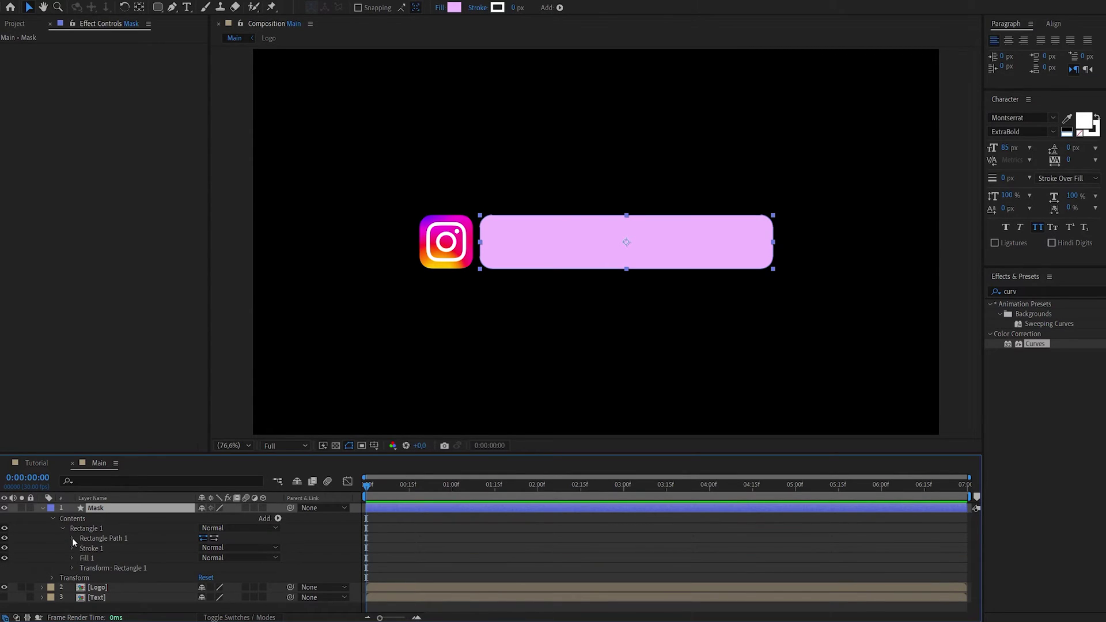
pyautogui.click(72, 539)
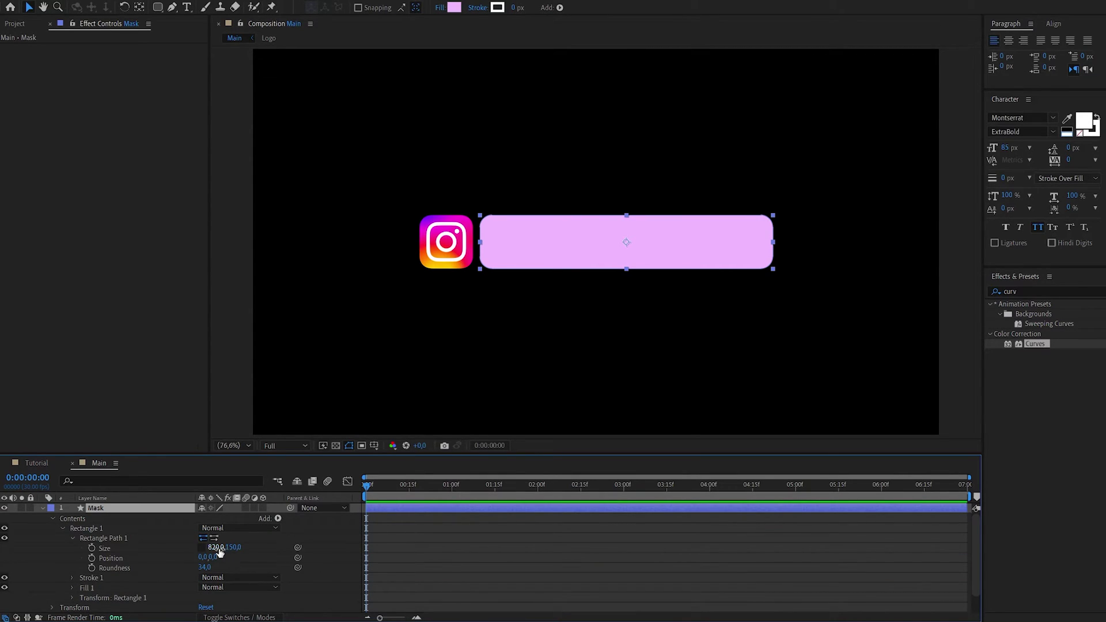
pyautogui.moveTo(215, 547); pyautogui.dragTo(238, 549)
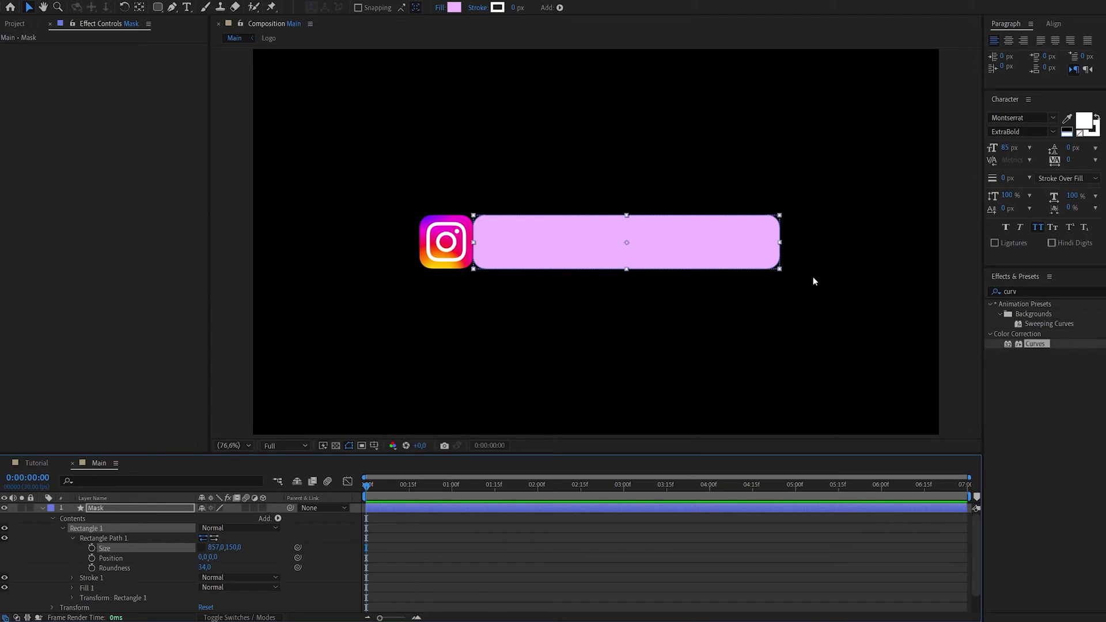
pyautogui.click(159, 510)
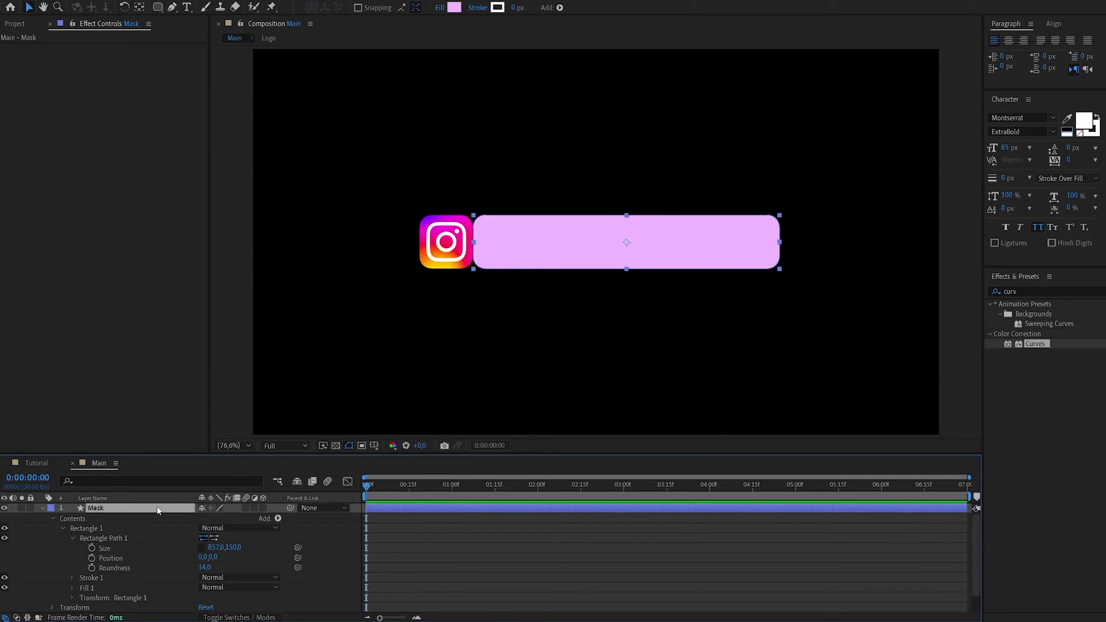
pyautogui.press('y')
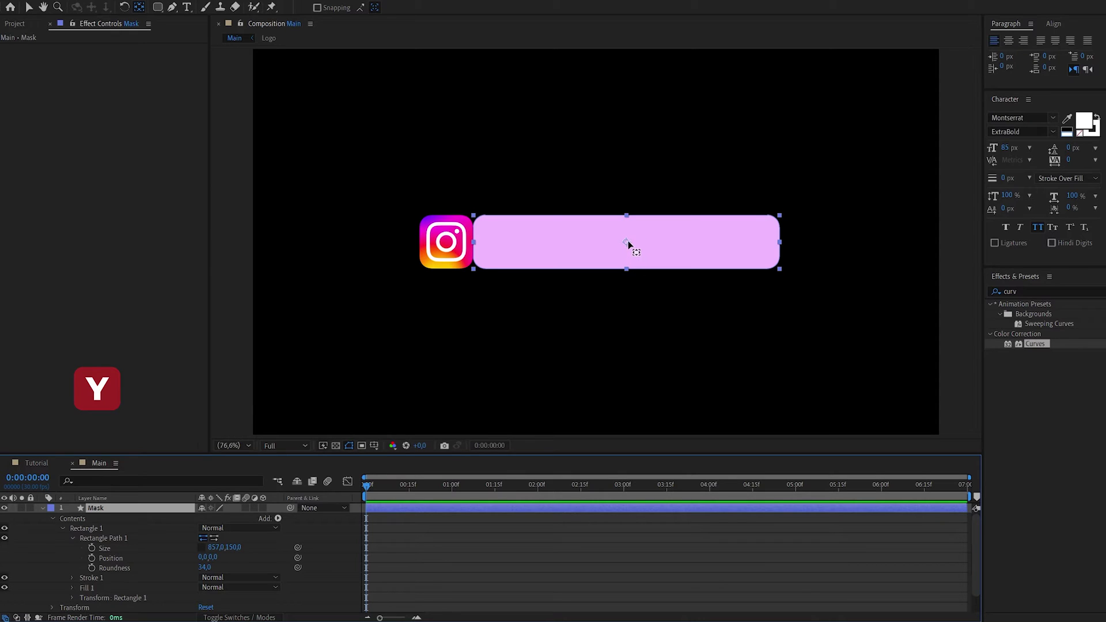
# - Snap the Mask's anchor point onto the rectangle's left edge beside the logo
pyautogui.moveTo(628, 243); pyautogui.dragTo(475, 244)
pyautogui.press('/')
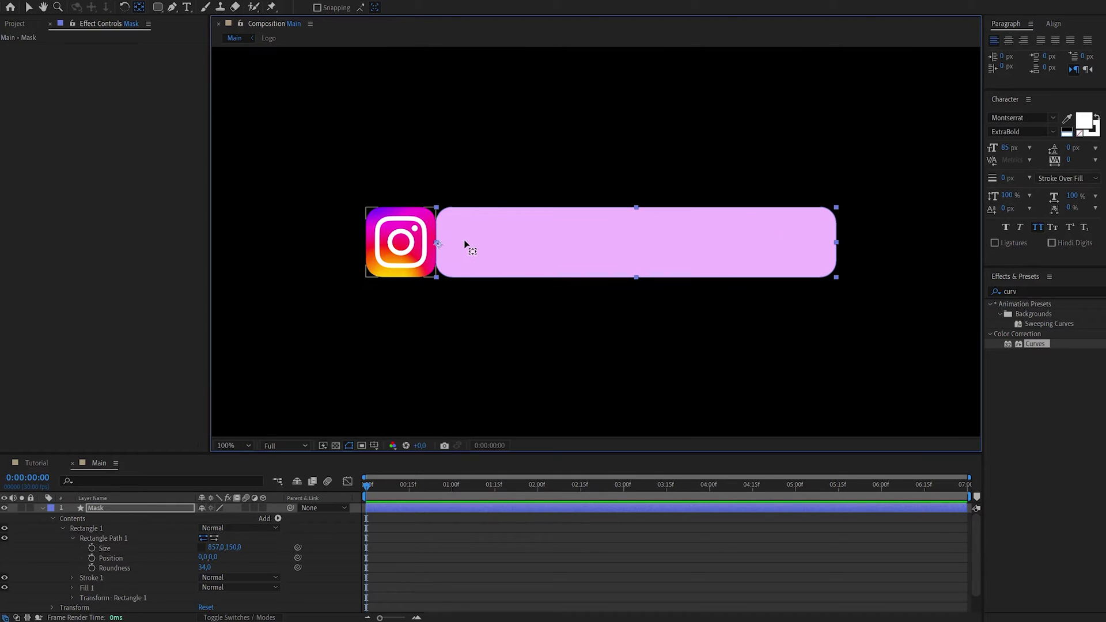
pyautogui.press('.')
pyautogui.press('.')
pyautogui.moveTo(425, 240); pyautogui.dragTo(937, 238)
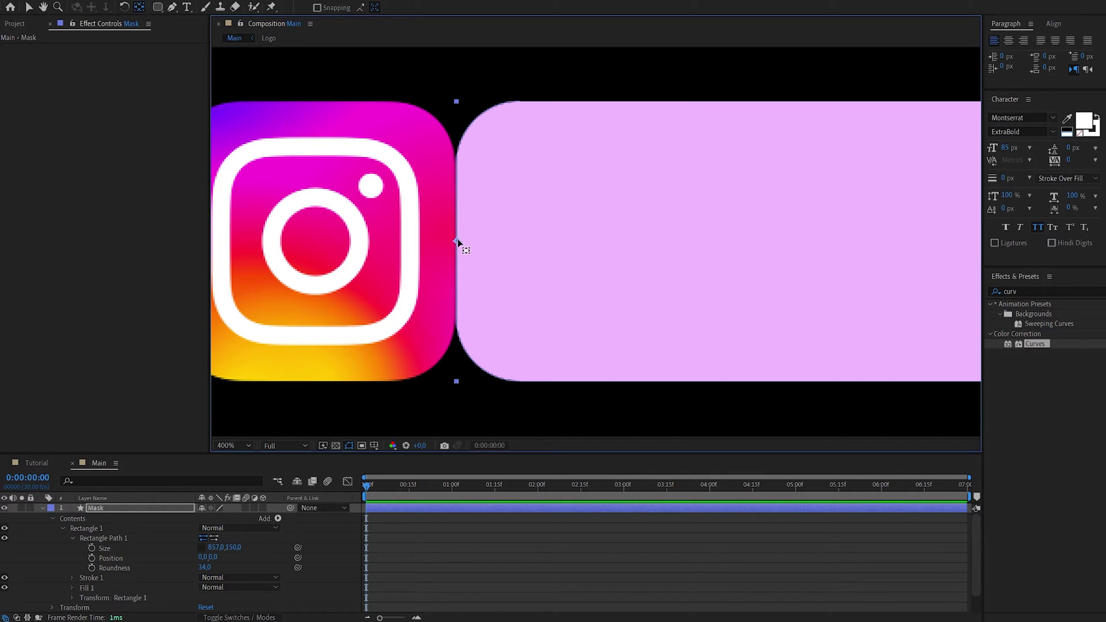
pyautogui.moveTo(458, 239); pyautogui.dragTo(455, 239)
pyautogui.press('ctrl')
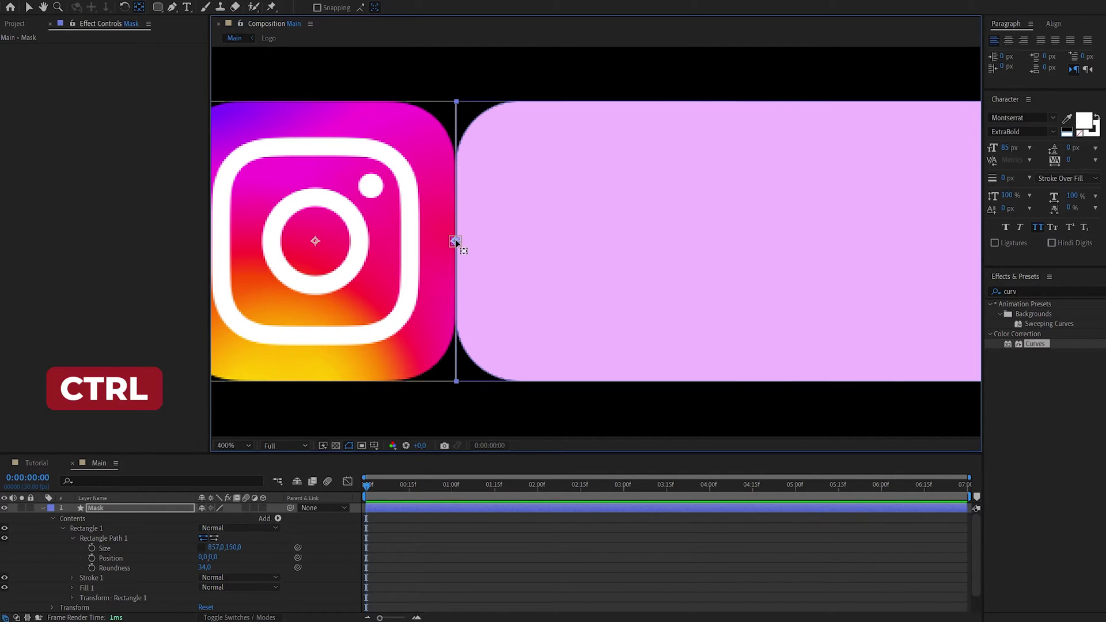
pyautogui.moveTo(455, 240); pyautogui.dragTo(455, 241)
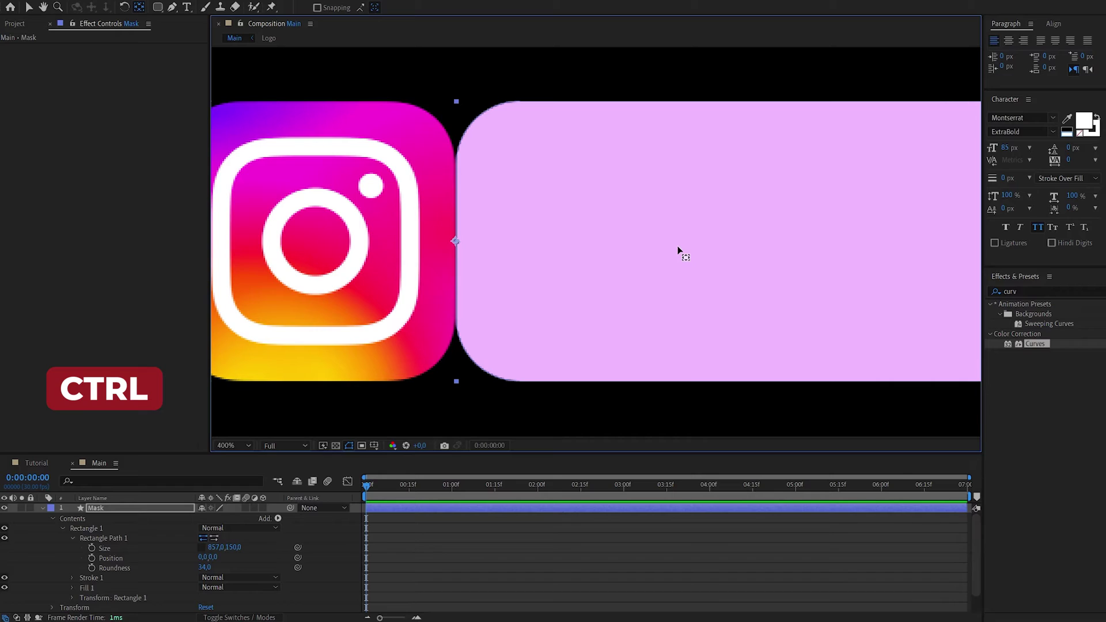
# - Check the bar's placement with arrow nudges, collapse the Mask layer and zoom to fit
pyautogui.press('v')
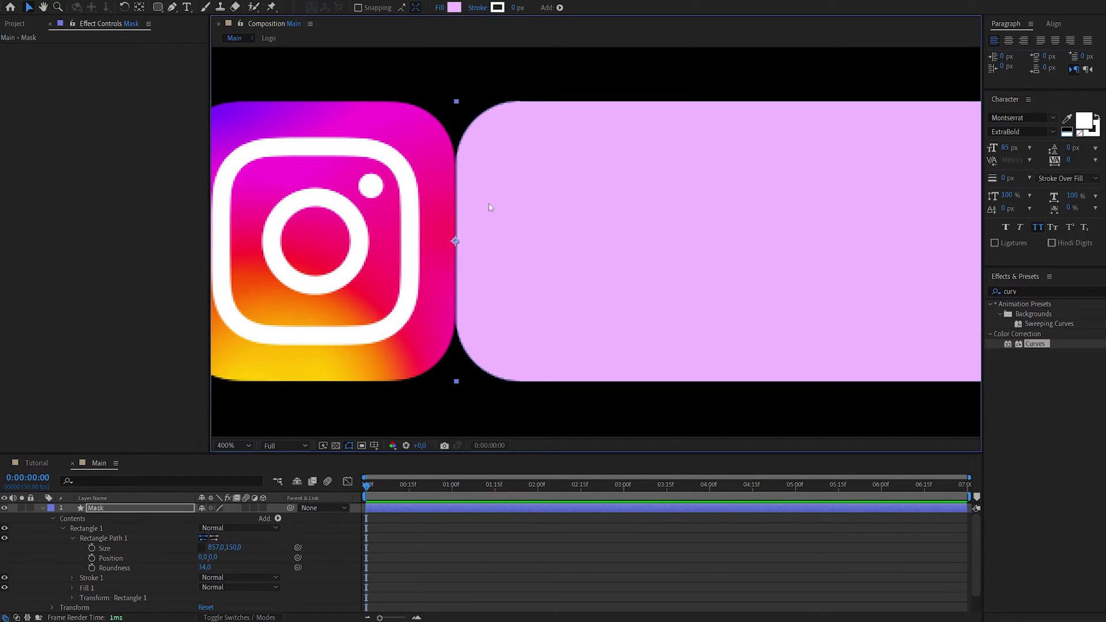
pyautogui.press('Right')
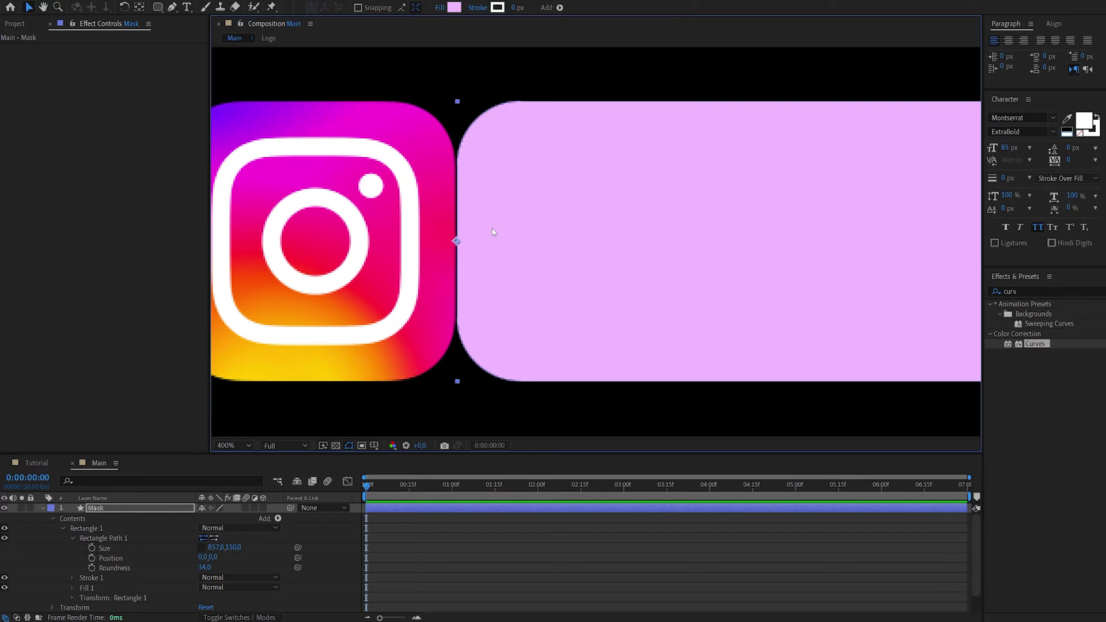
pyautogui.press('Left')
pyautogui.press('Right')
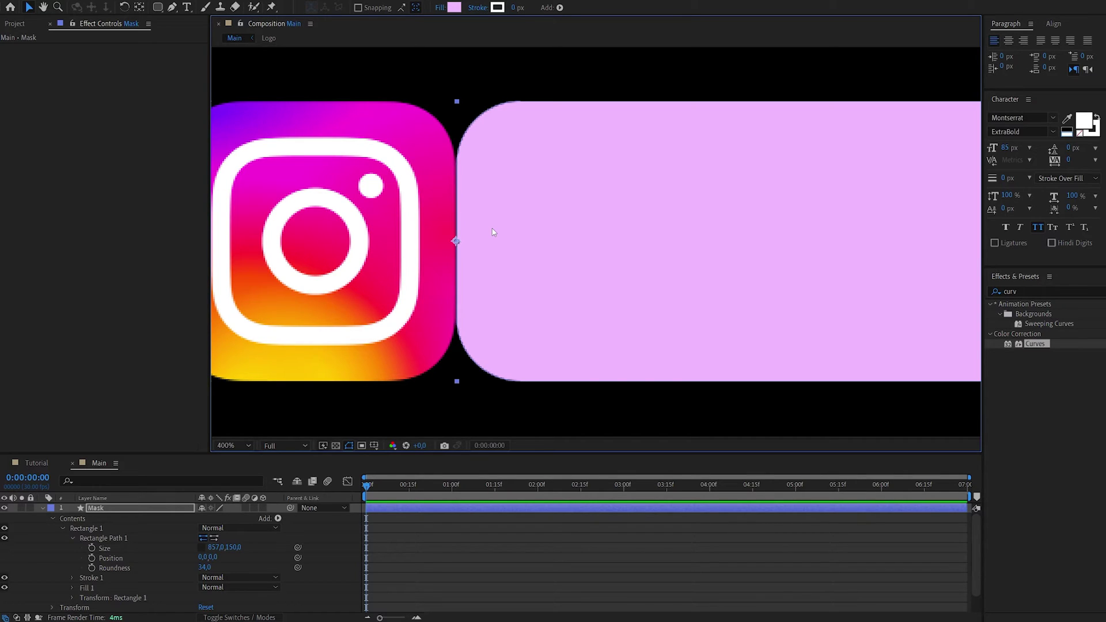
pyautogui.press('Left')
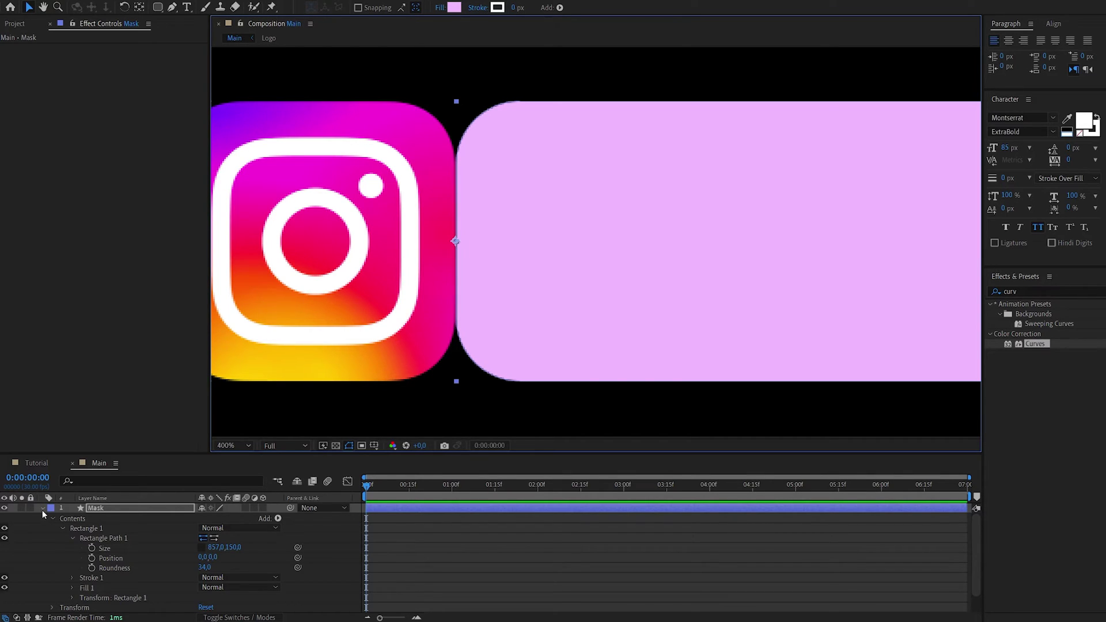
pyautogui.click(43, 509)
pyautogui.hotkey('shift', '/')
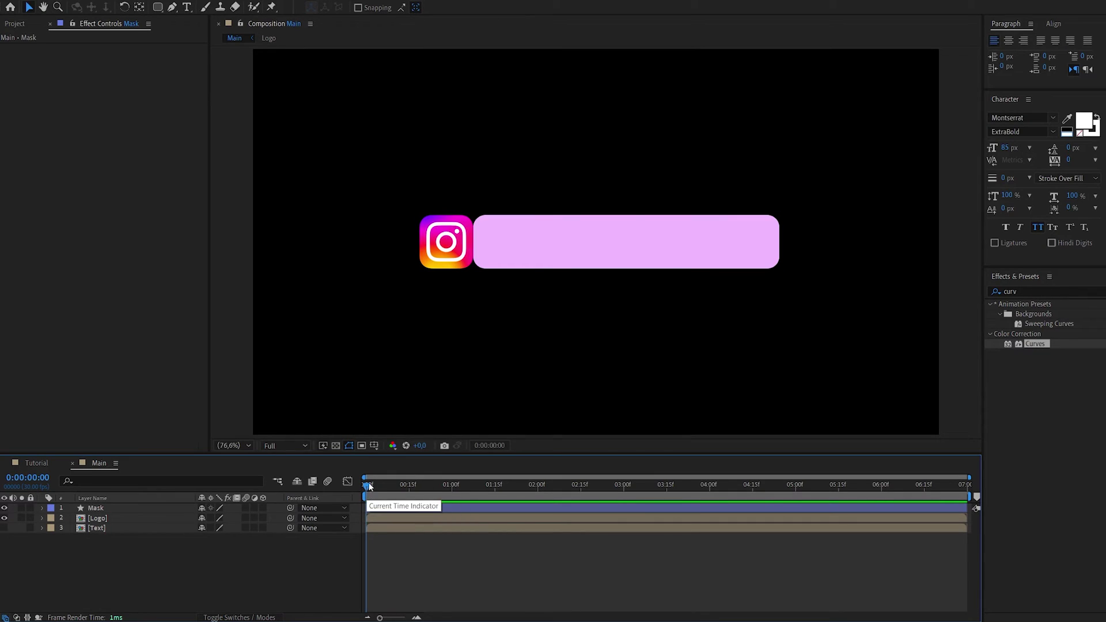
# - Split the Logo layer at 0:00:01:00 and rename the new second piece 'Logo 2'
pyautogui.moveTo(369, 487); pyautogui.dragTo(452, 489)
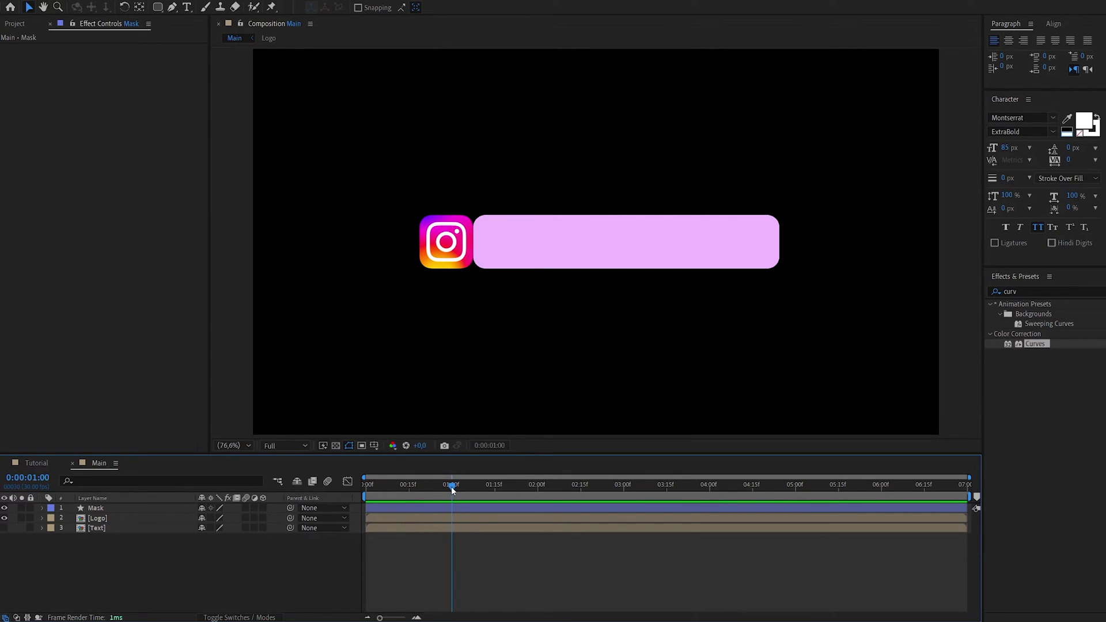
pyautogui.click(126, 519)
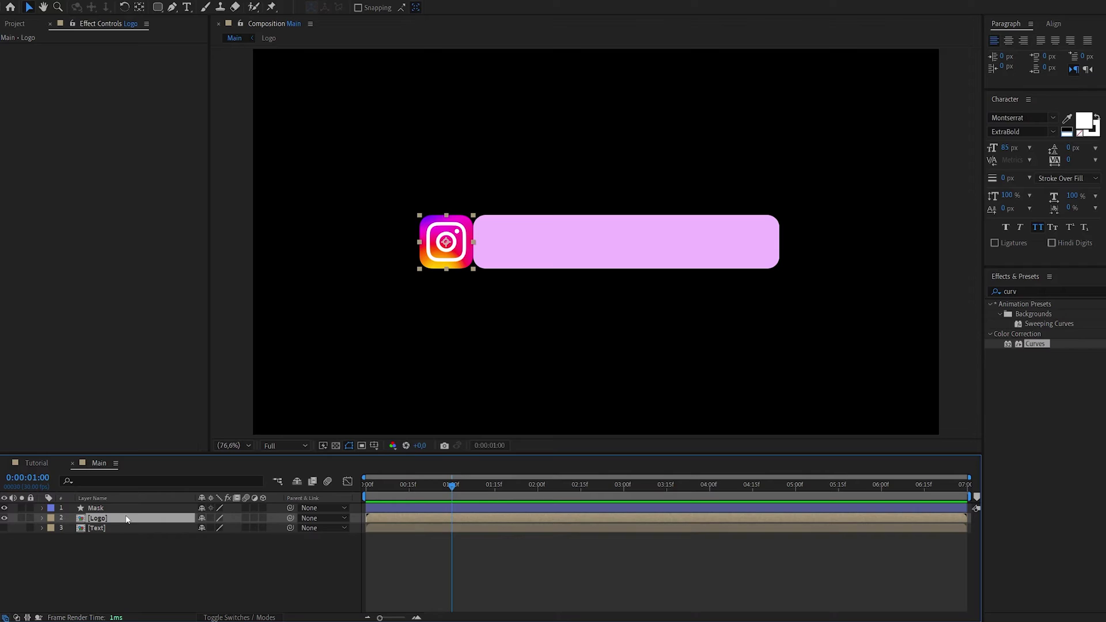
pyautogui.hotkey('ctrl', 'shift', 'd')
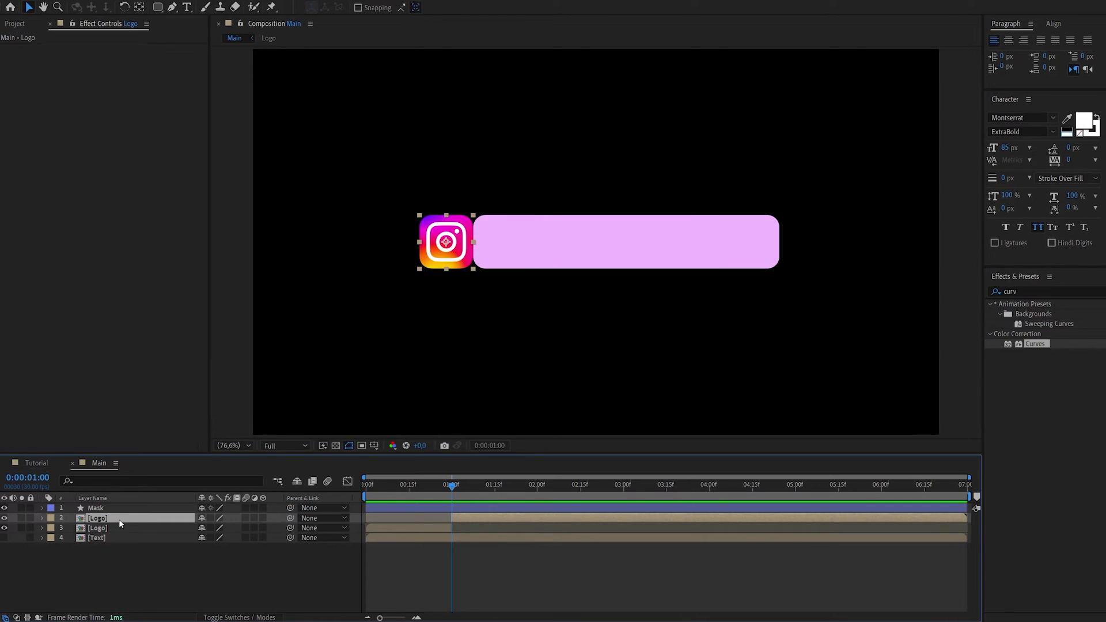
pyautogui.press('Return')
pyautogui.write('2')
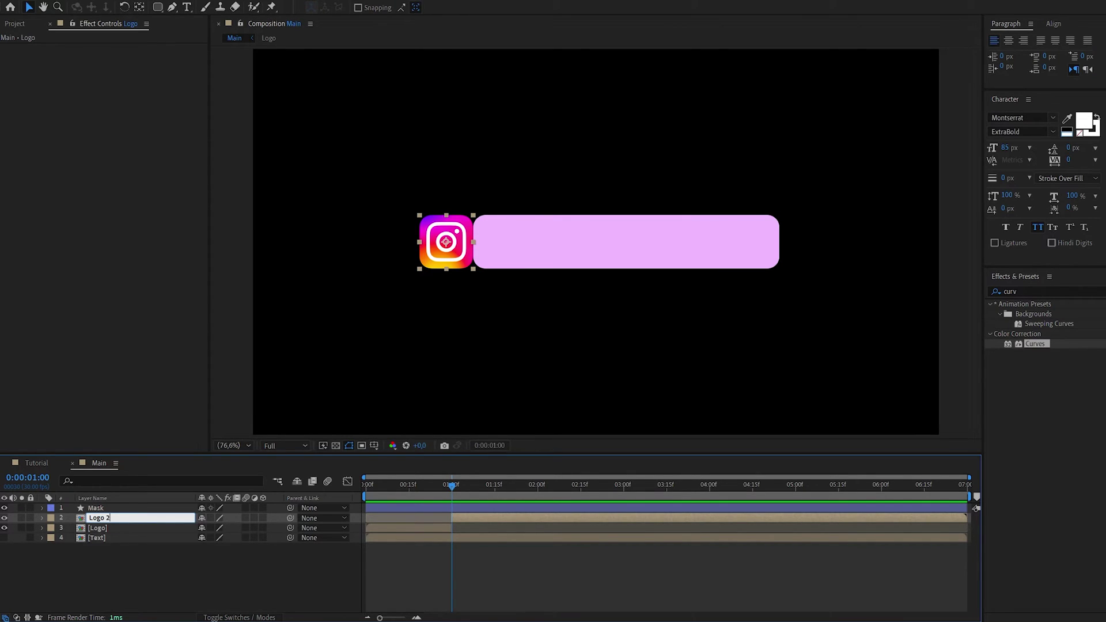
pyautogui.press('Return')
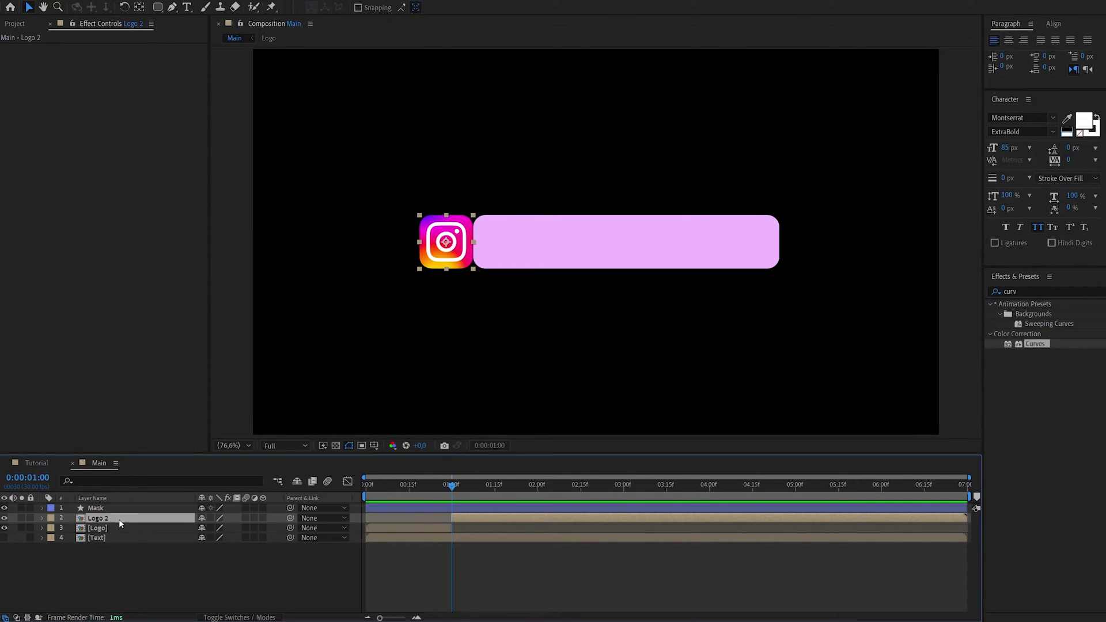
pyautogui.click(135, 507)
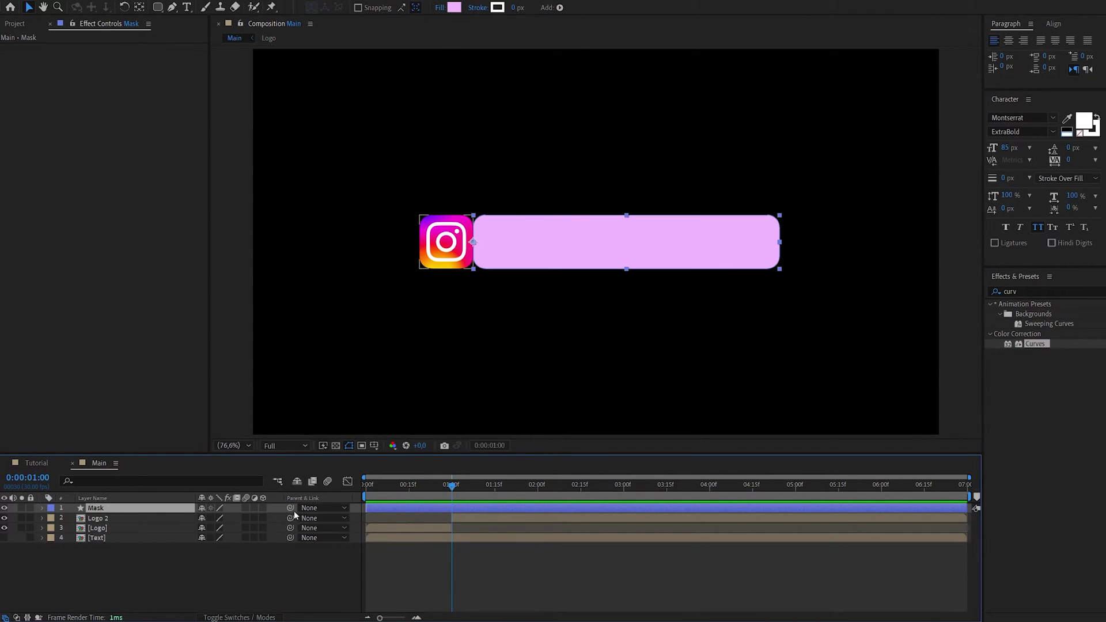
# - Parent the Mask layer to Logo 2, then show Logo 2's Position at 0:00:02:00
pyautogui.moveTo(290, 507)
pyautogui.mouseDown()
pyautogui.moveTo(256, 522)
pyautogui.moveTo(117, 522)
pyautogui.mouseUp()
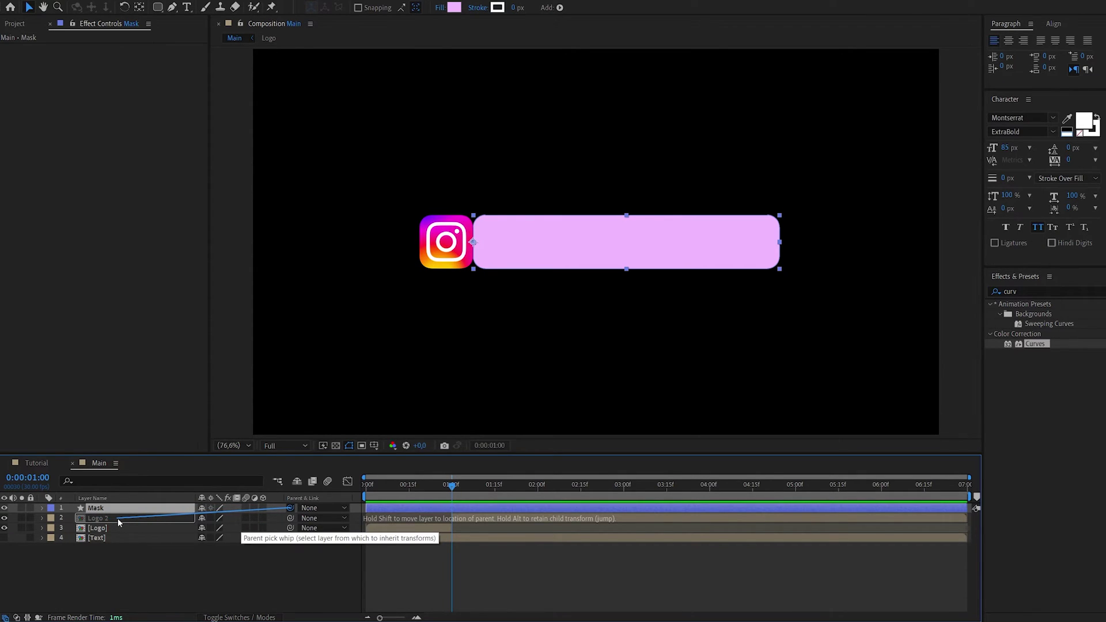
pyautogui.moveTo(119, 522); pyautogui.dragTo(118, 523)
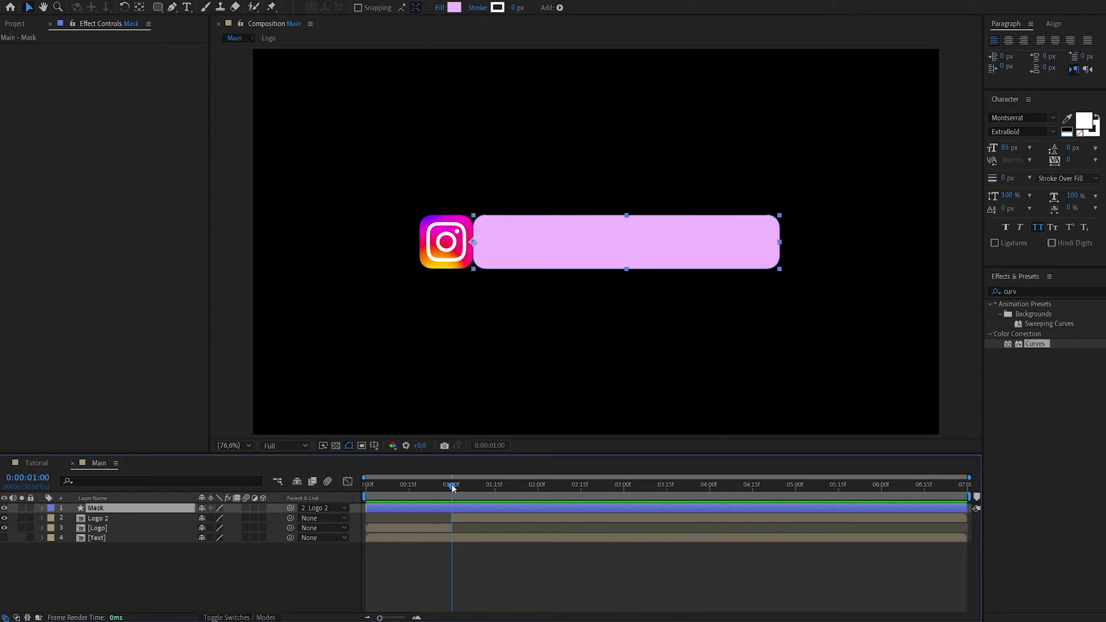
pyautogui.moveTo(452, 486); pyautogui.dragTo(535, 489)
pyautogui.click(118, 518)
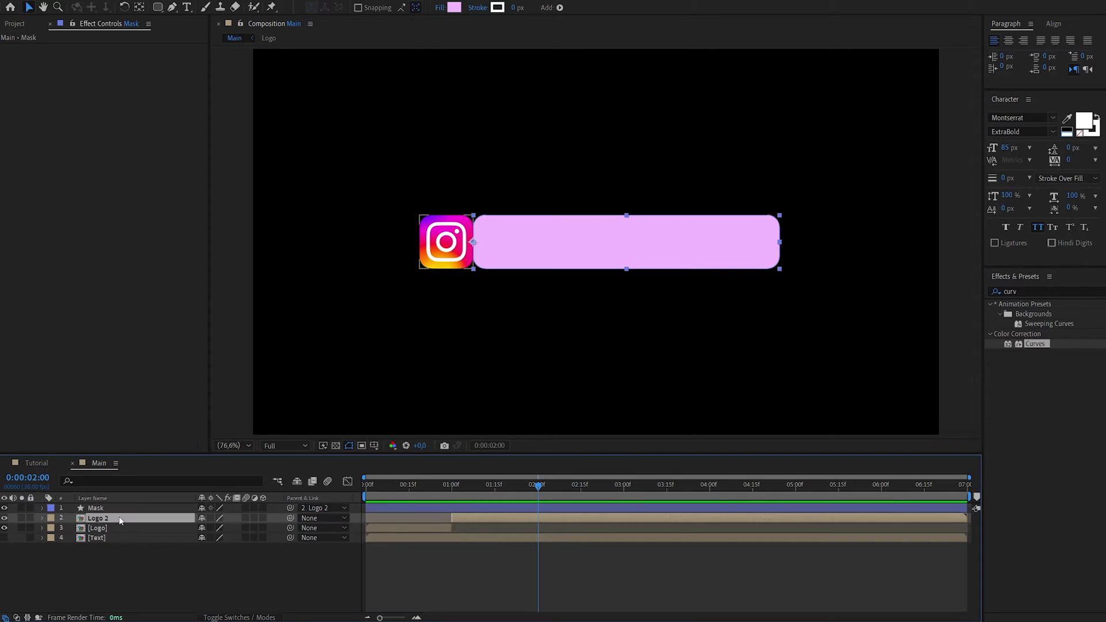
pyautogui.press('p')
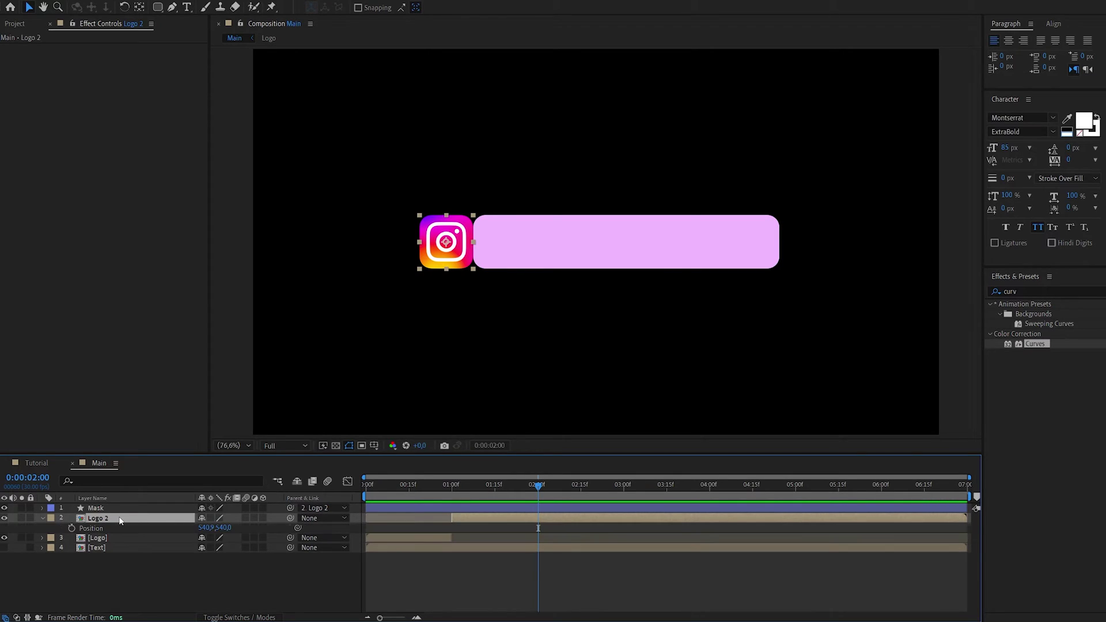
# - Keyframe Logo 2's Position at 2 s and set X to 960 at 1 s
pyautogui.click(72, 528)
pyautogui.moveTo(538, 487); pyautogui.dragTo(454, 495)
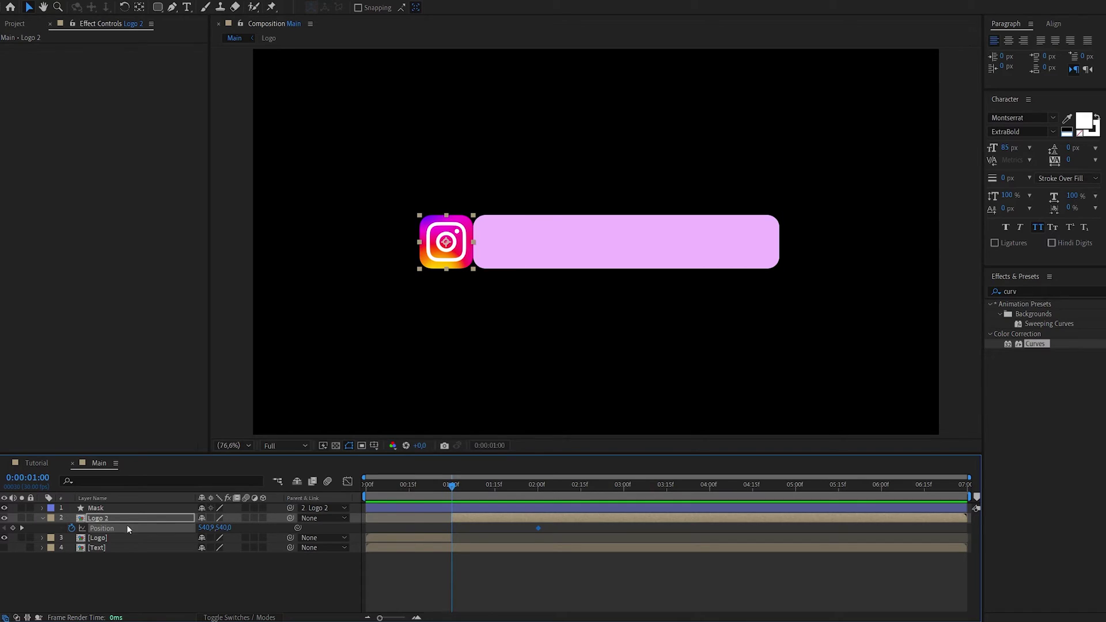
pyautogui.click(205, 527)
pyautogui.write('960')
pyautogui.press('Return')
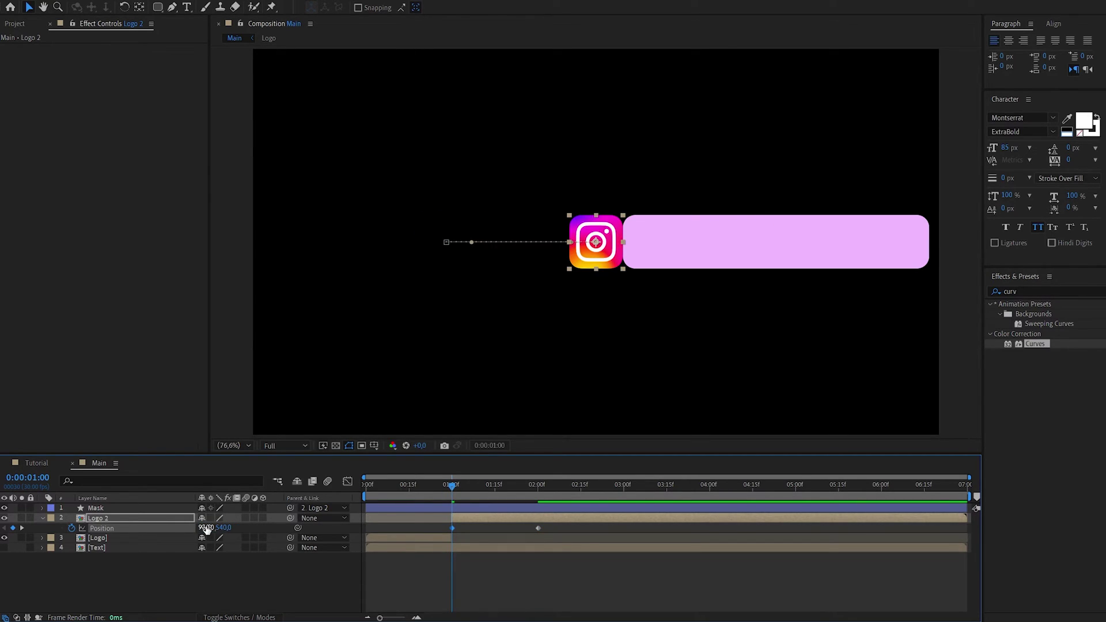
pyautogui.moveTo(453, 484)
pyautogui.mouseDown()
pyautogui.moveTo(532, 480)
pyautogui.moveTo(467, 484)
pyautogui.mouseUp()
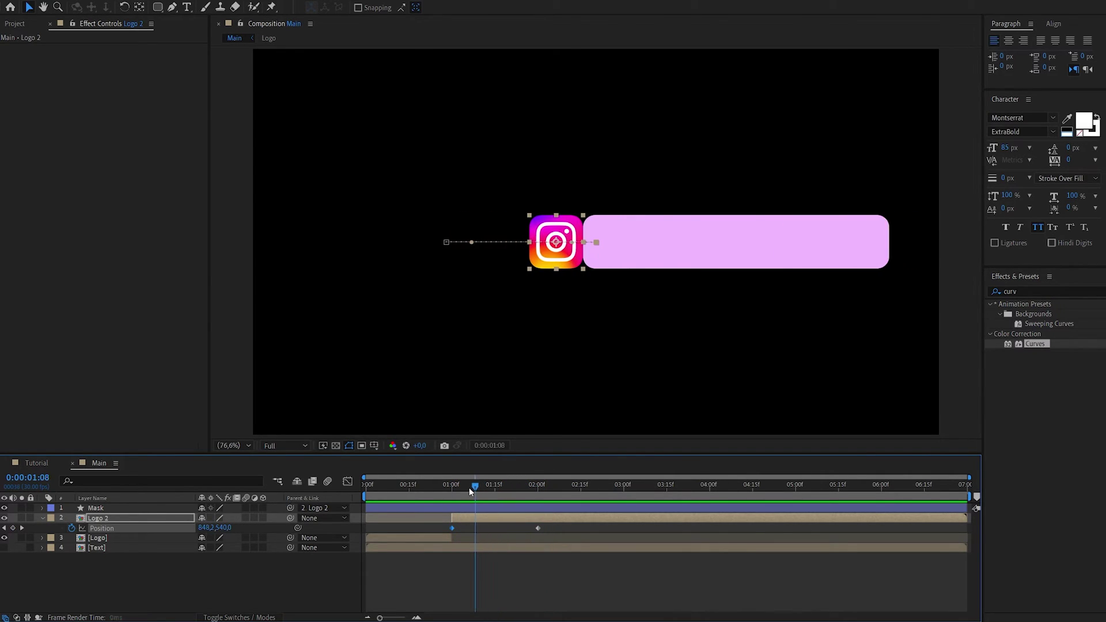
# - Easy Ease both Position keyframes and shape the speed graph to start fast and settle slowly
pyautogui.moveTo(556, 528); pyautogui.dragTo(437, 533)
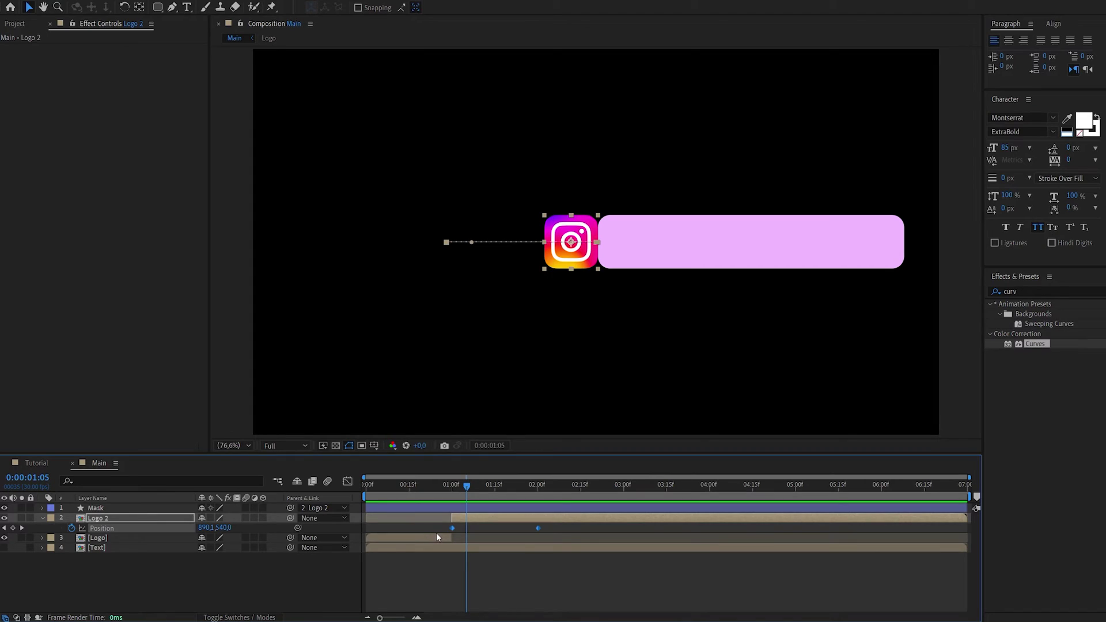
pyautogui.press('F9')
pyautogui.click(347, 481)
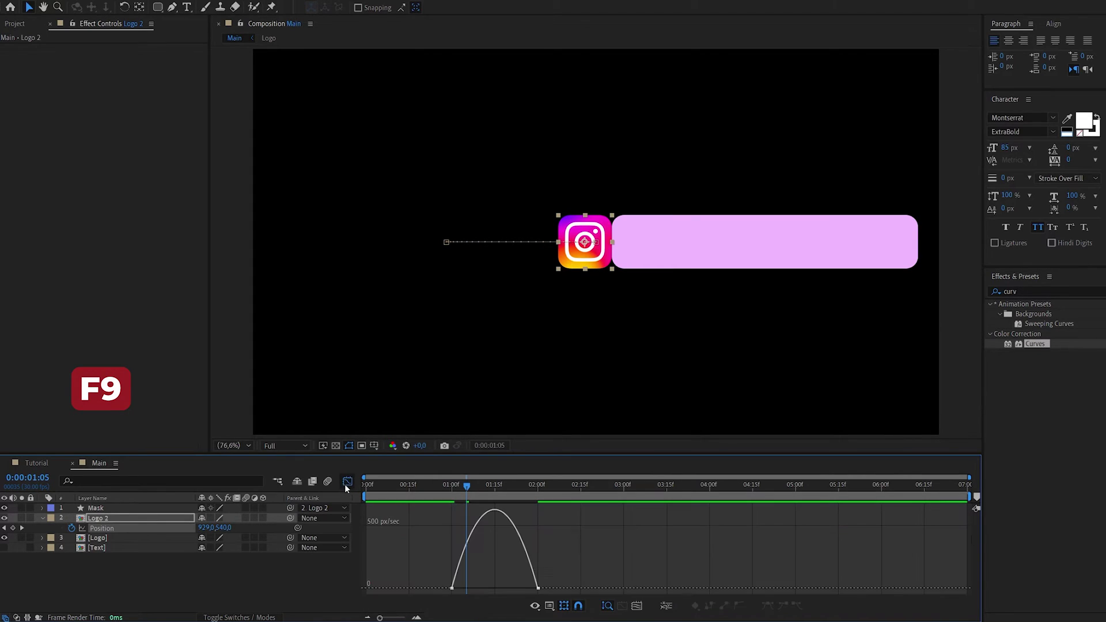
pyautogui.moveTo(523, 589); pyautogui.dragTo(467, 589)
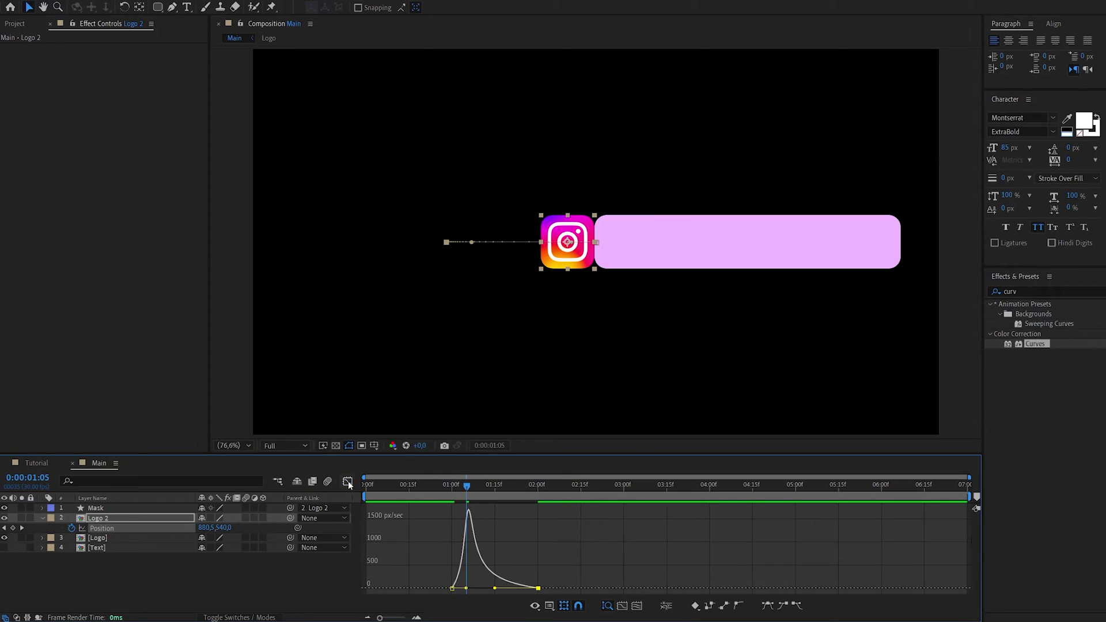
pyautogui.click(348, 481)
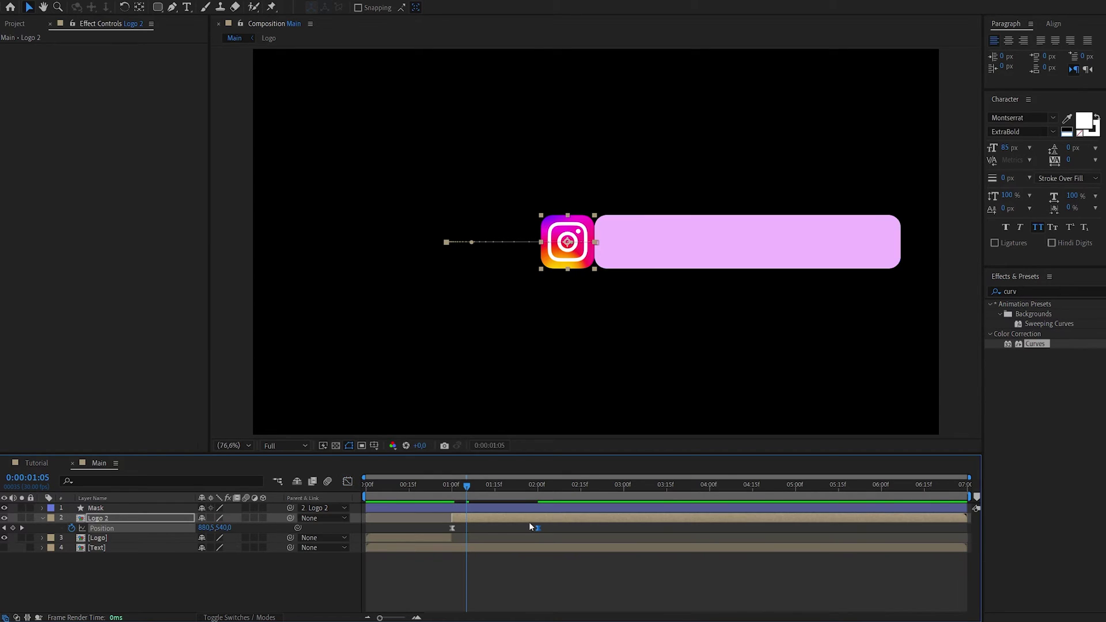
pyautogui.press('j')
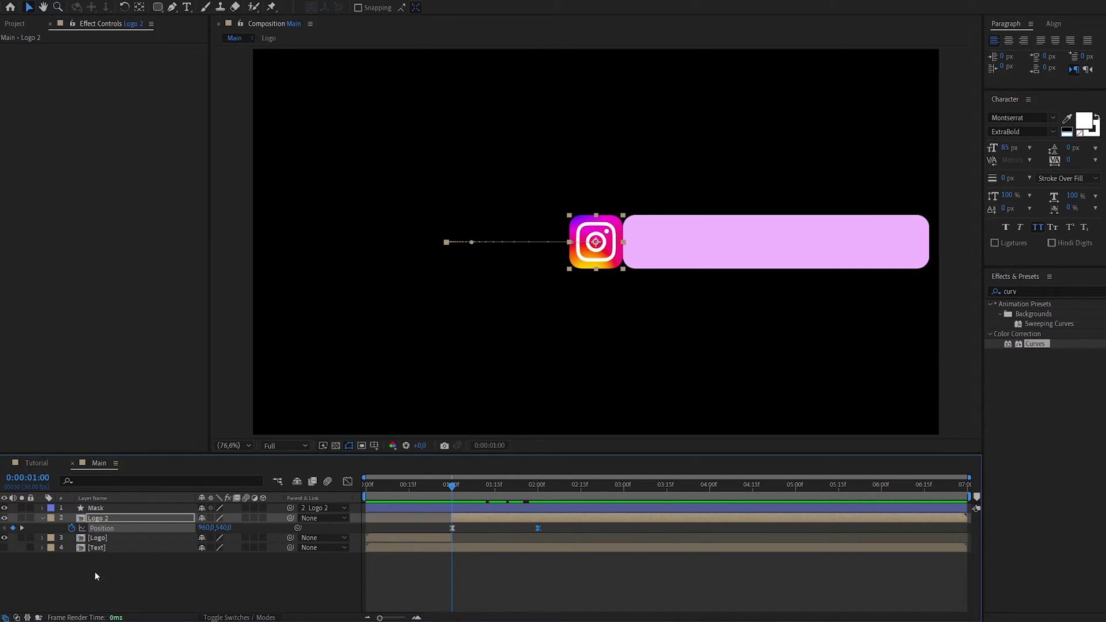
pyautogui.click(102, 546)
pyautogui.click(106, 538)
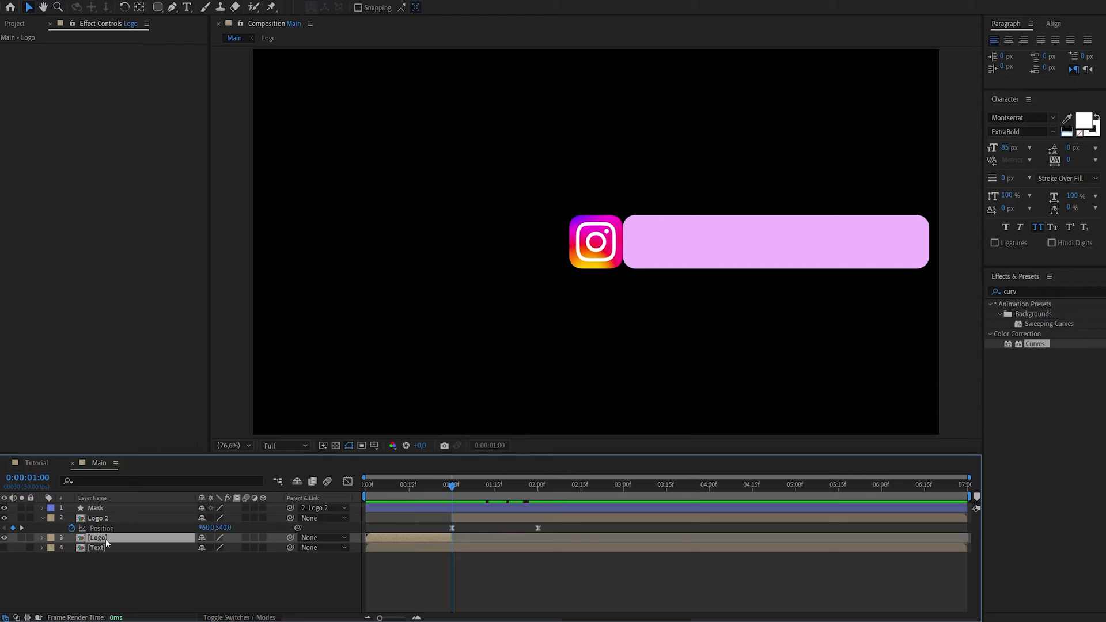
# - Keyframe the Logo layer's current Scale and Rotation at 1 second
pyautogui.press('s')
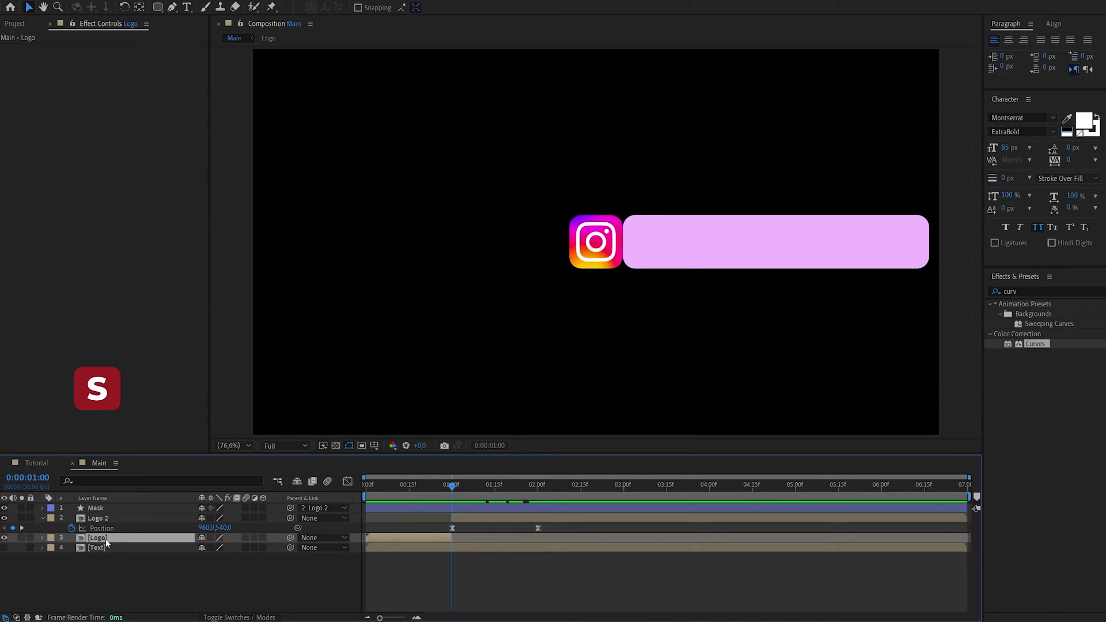
pyautogui.press('r')
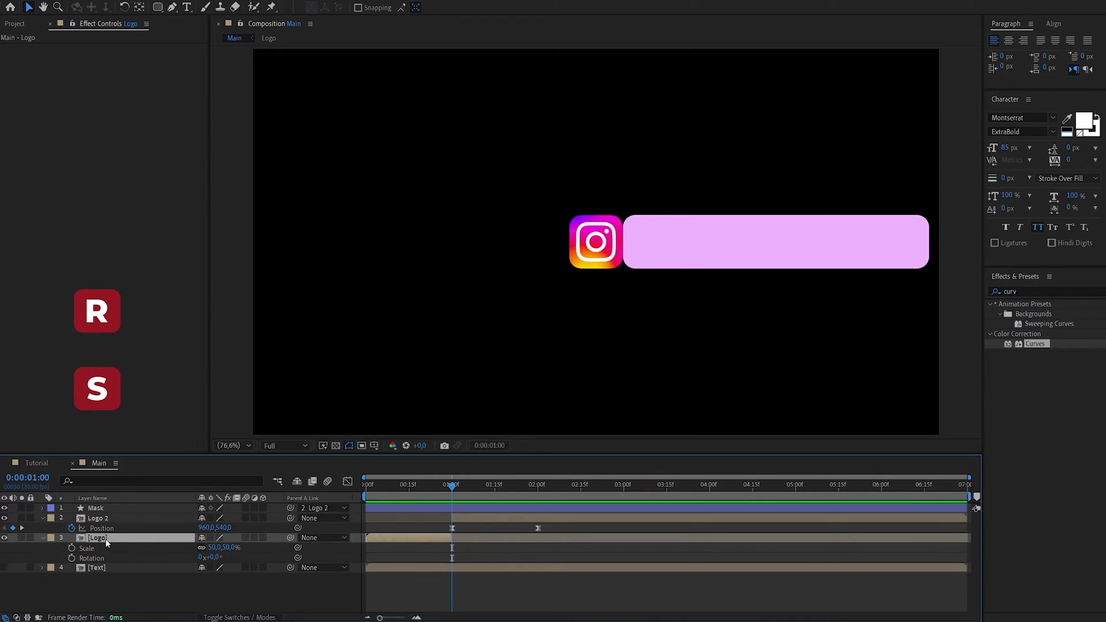
pyautogui.press('shift')
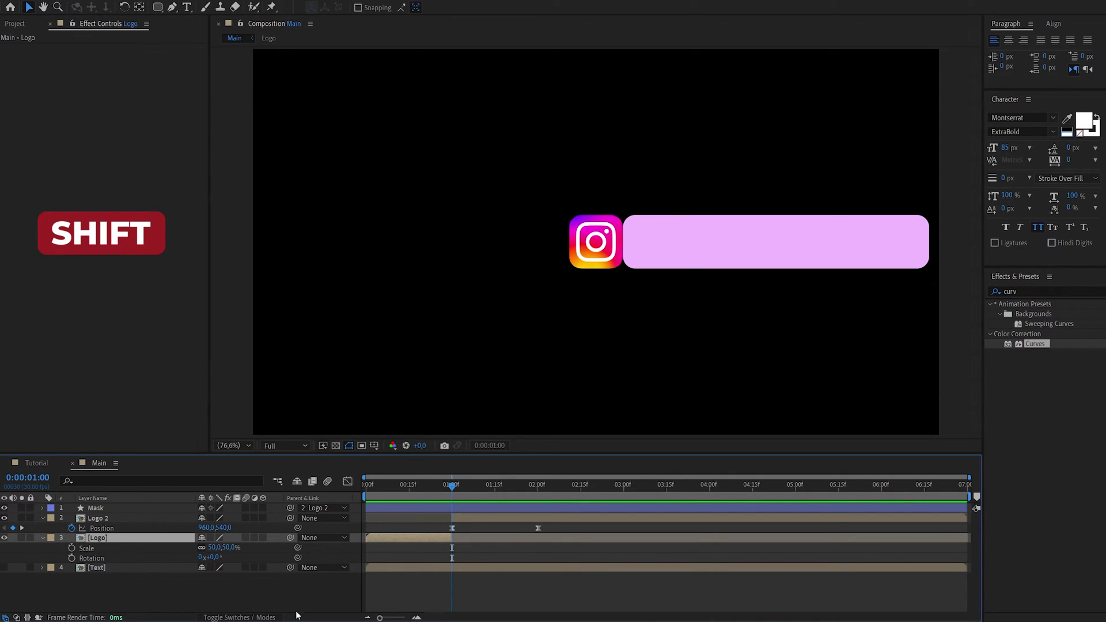
pyautogui.click(72, 559)
pyautogui.click(71, 548)
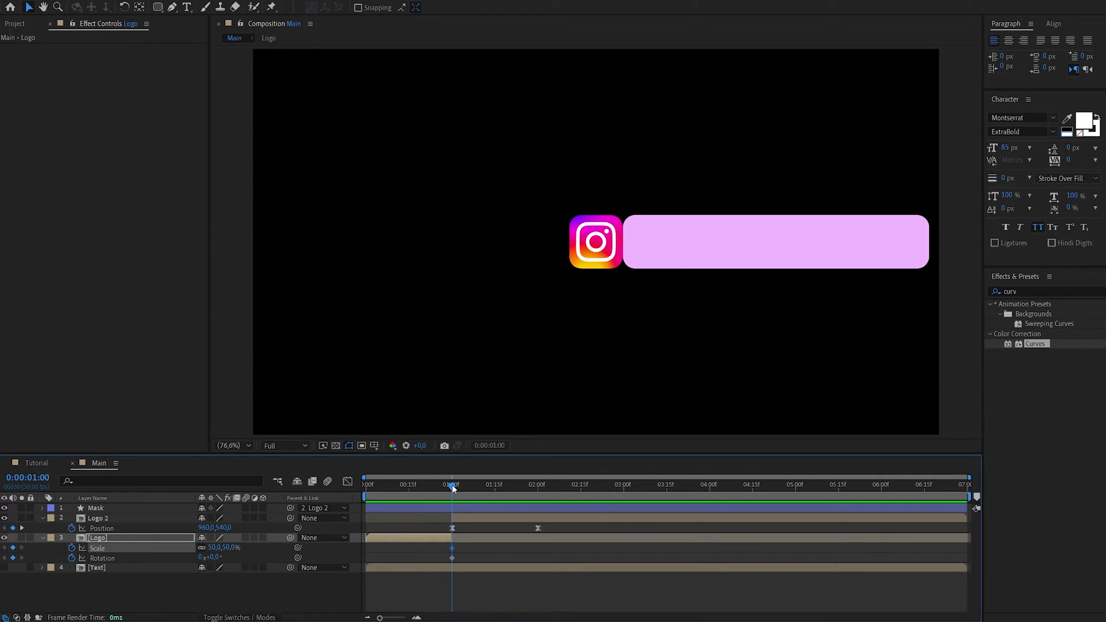
# - At 0:00, set the Logo's Rotation to -360 and Scale to 0
pyautogui.moveTo(453, 488); pyautogui.dragTo(316, 494)
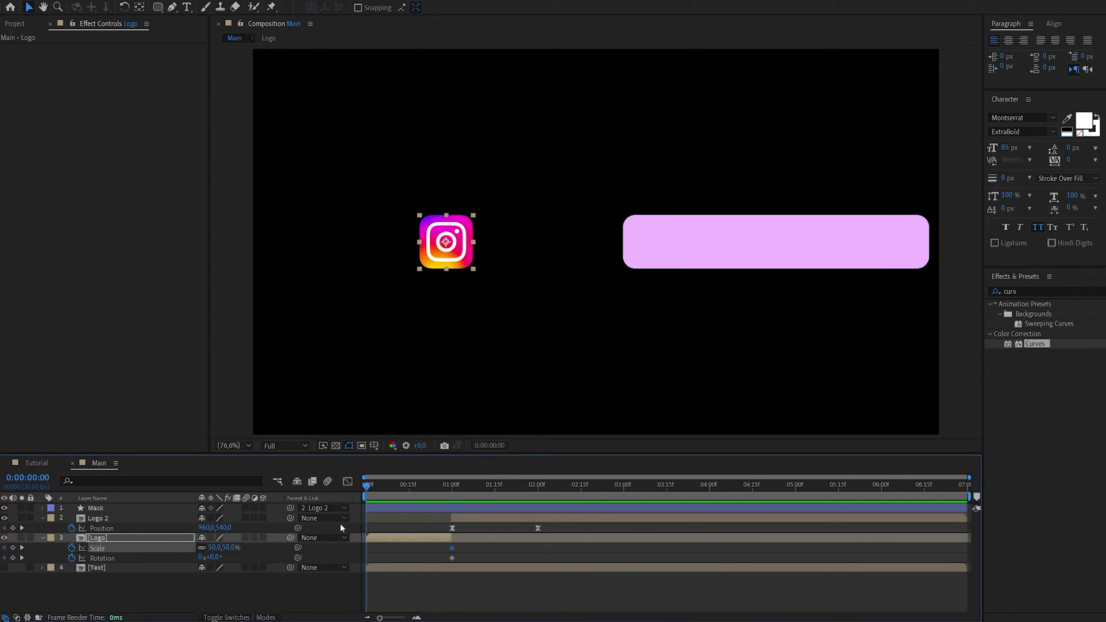
pyautogui.click(199, 561)
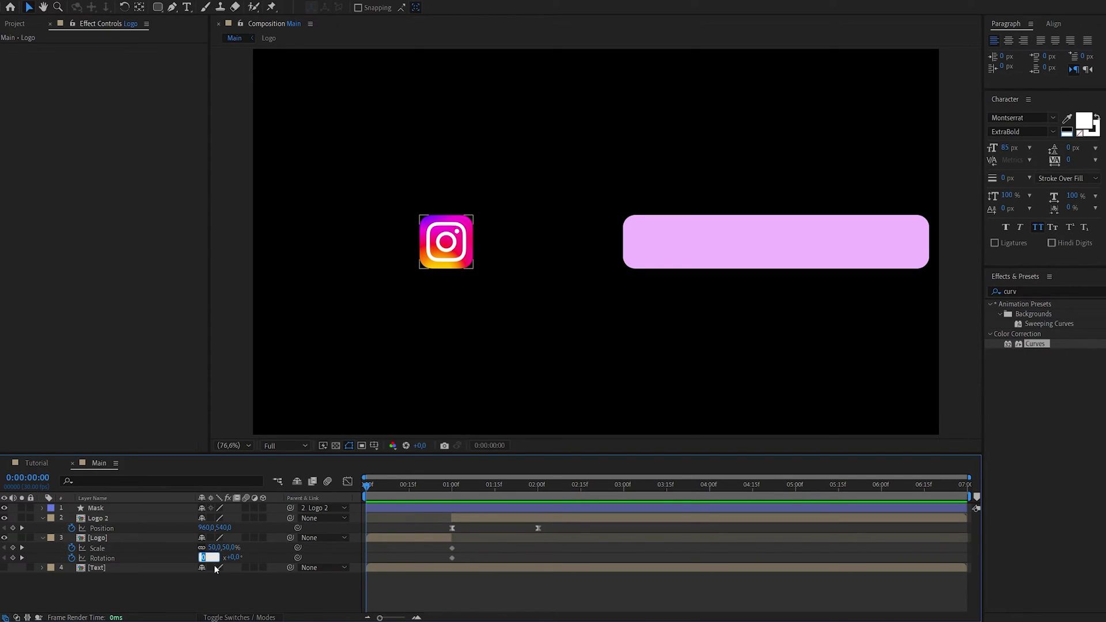
pyautogui.write('-360')
pyautogui.press('Return')
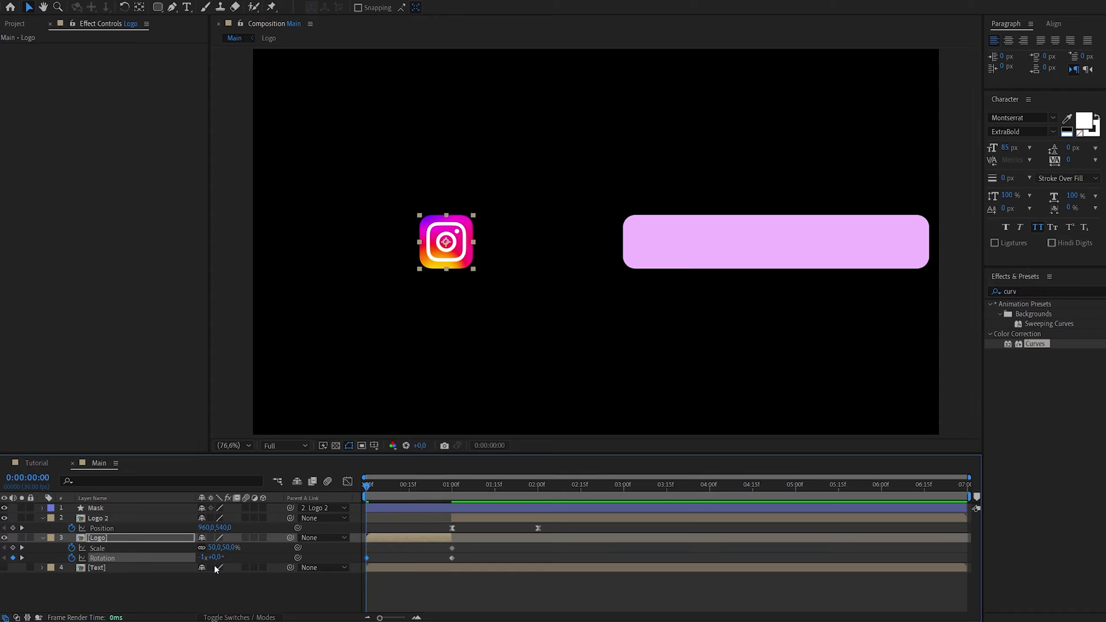
pyautogui.click(215, 548)
pyautogui.write('0')
pyautogui.press('Return')
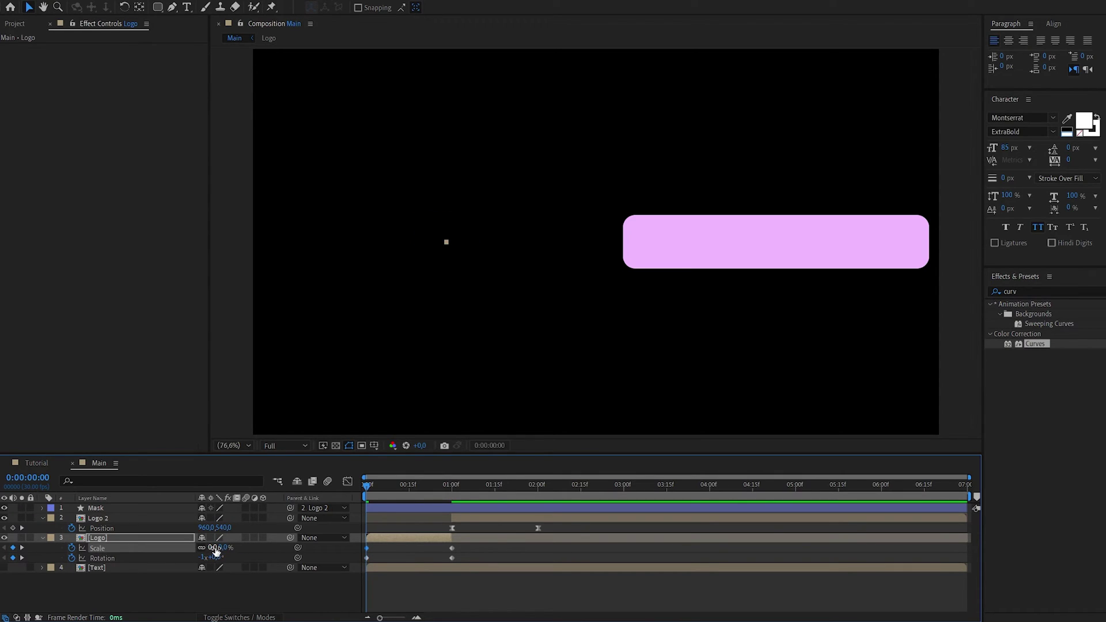
pyautogui.click(167, 538)
# - Set the Logo layer's Position X to 960
pyautogui.hotkey('shift', 'p')
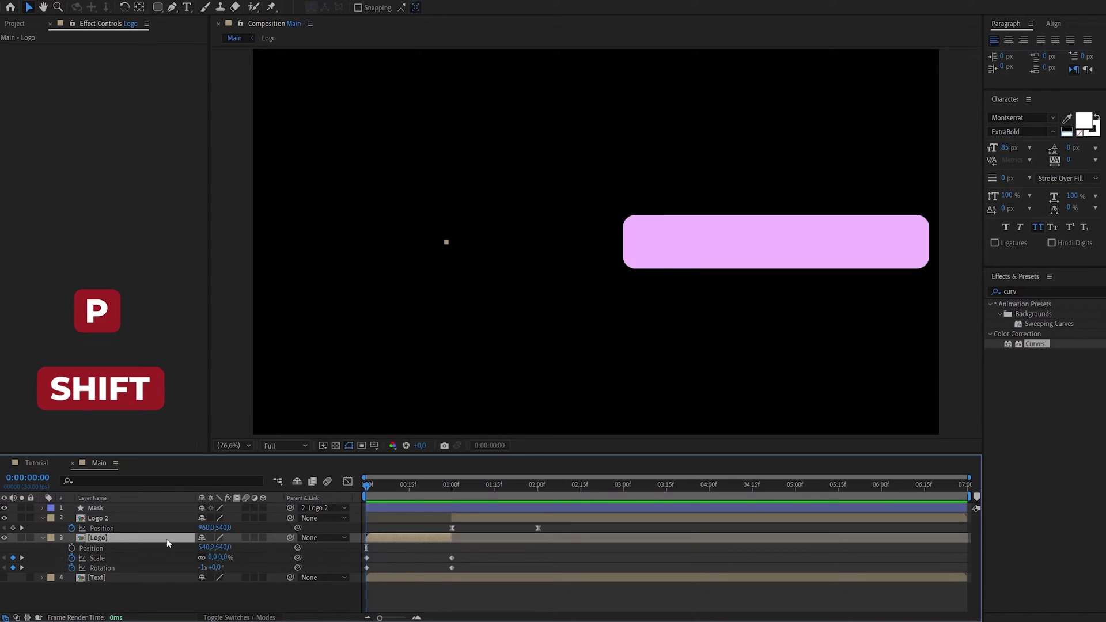
pyautogui.click(204, 547)
pyautogui.write('960')
pyautogui.press('Return')
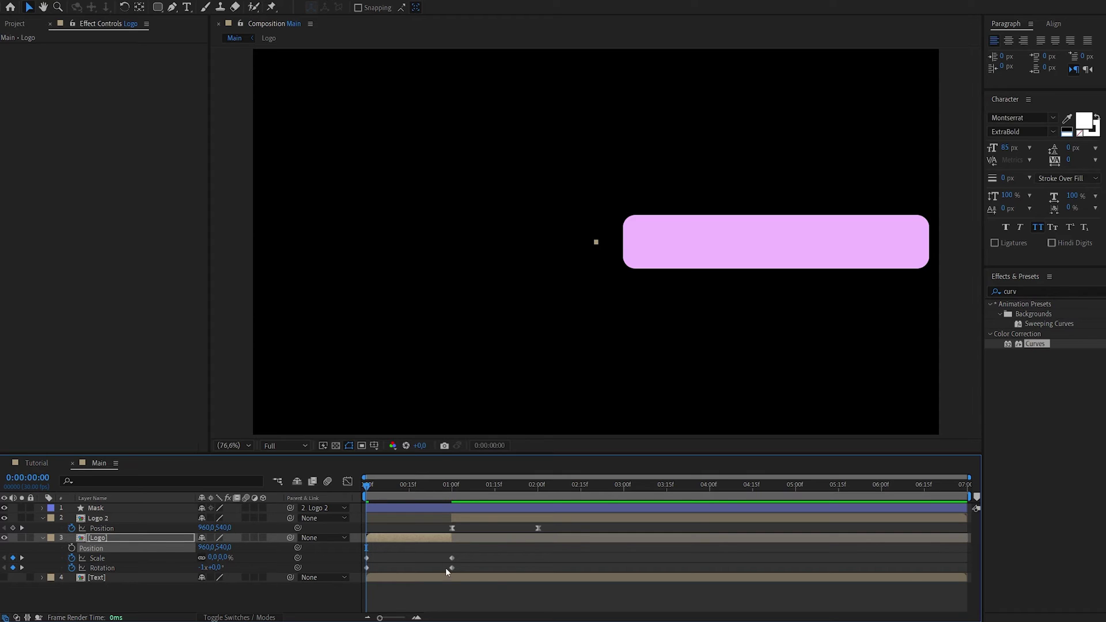
# - Easy Ease the Scale and Rotation keyframes with a fast-start, slow-settle speed curve, then preview
pyautogui.moveTo(476, 549); pyautogui.dragTo(344, 574)
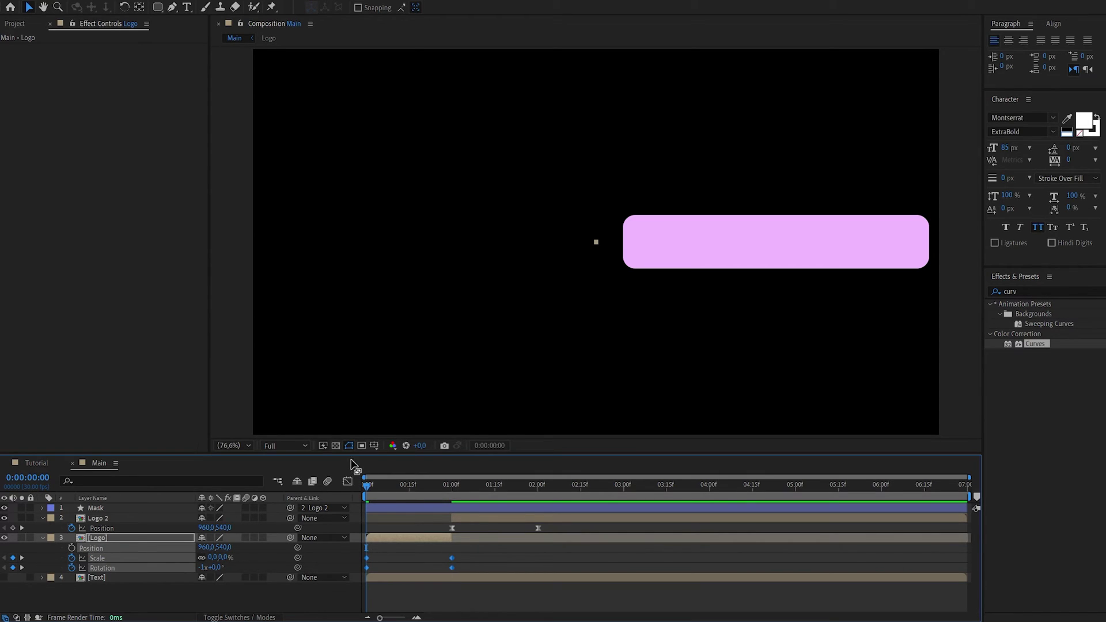
pyautogui.press('F9')
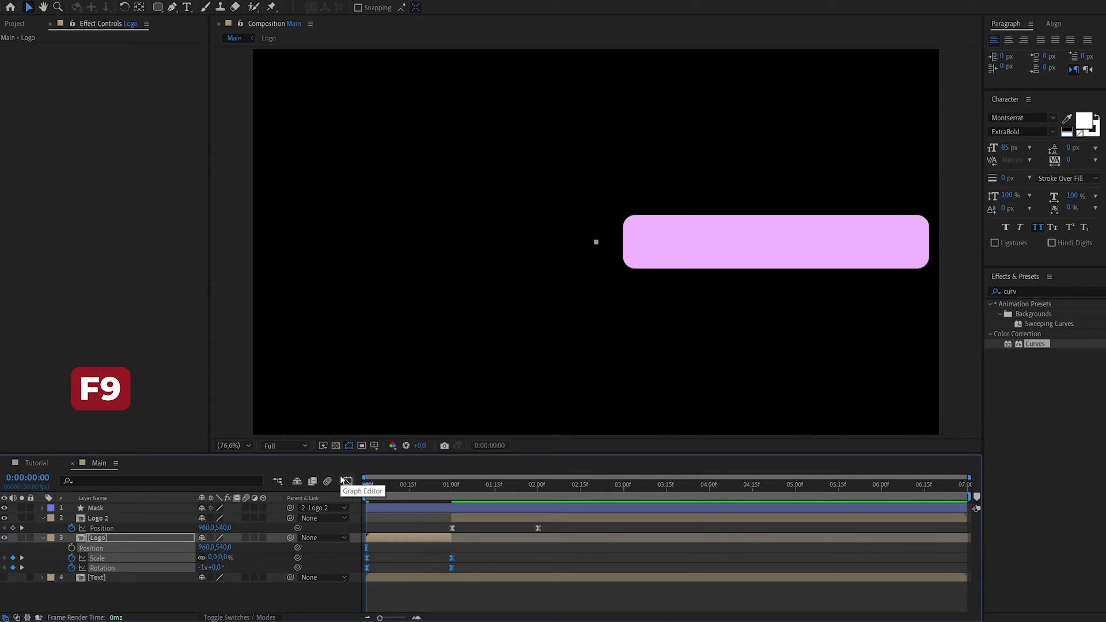
pyautogui.click(346, 481)
pyautogui.moveTo(487, 593); pyautogui.dragTo(363, 506)
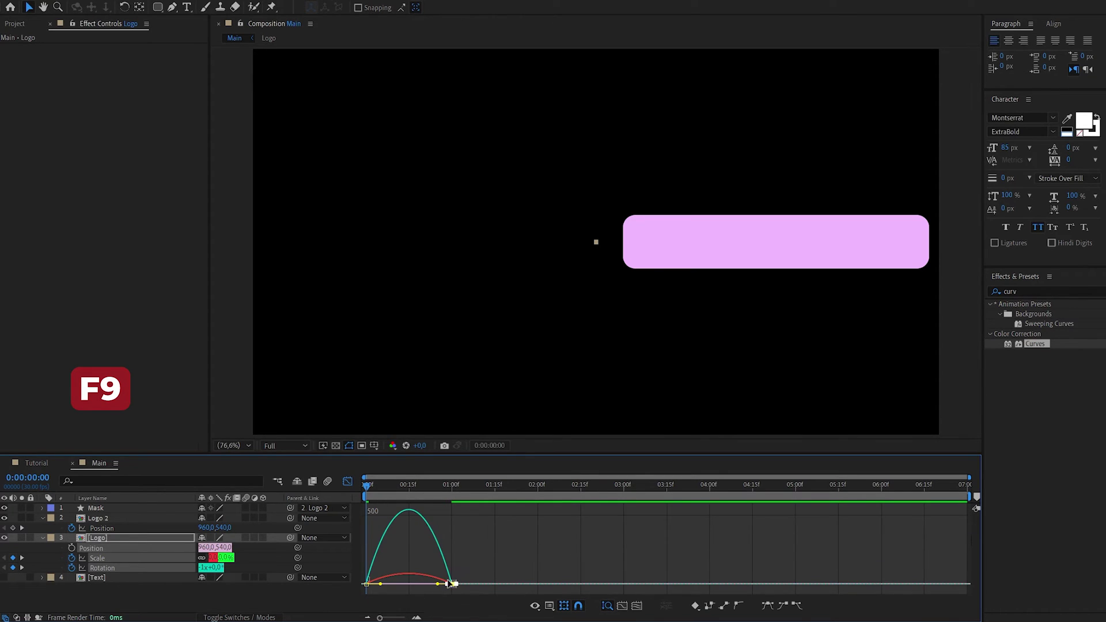
pyautogui.moveTo(448, 584); pyautogui.dragTo(387, 589)
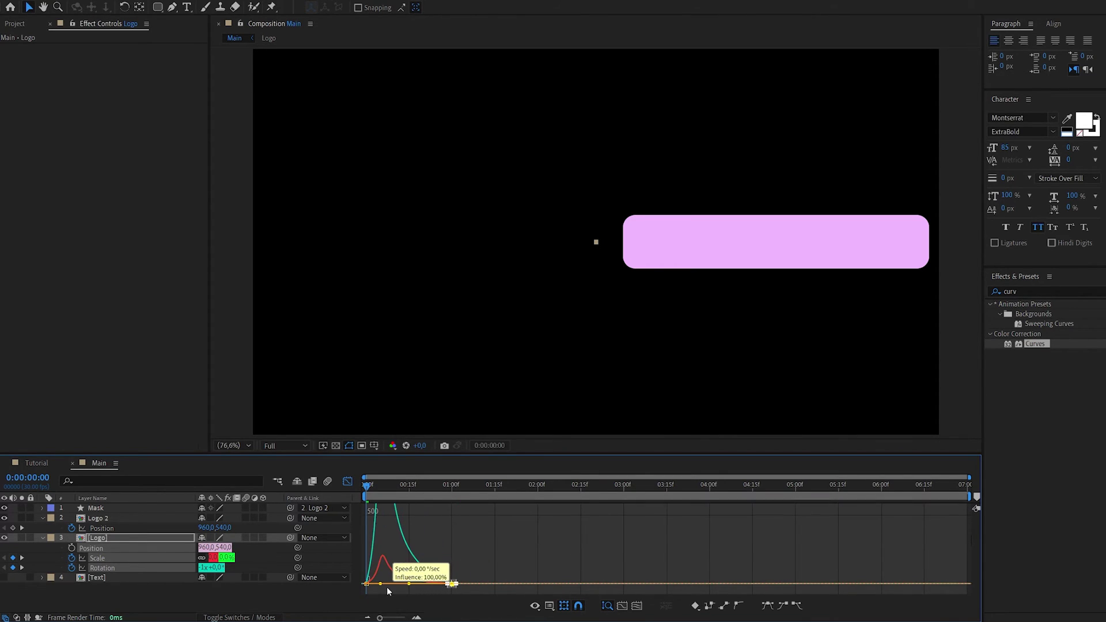
pyautogui.click(348, 480)
pyautogui.click(255, 592)
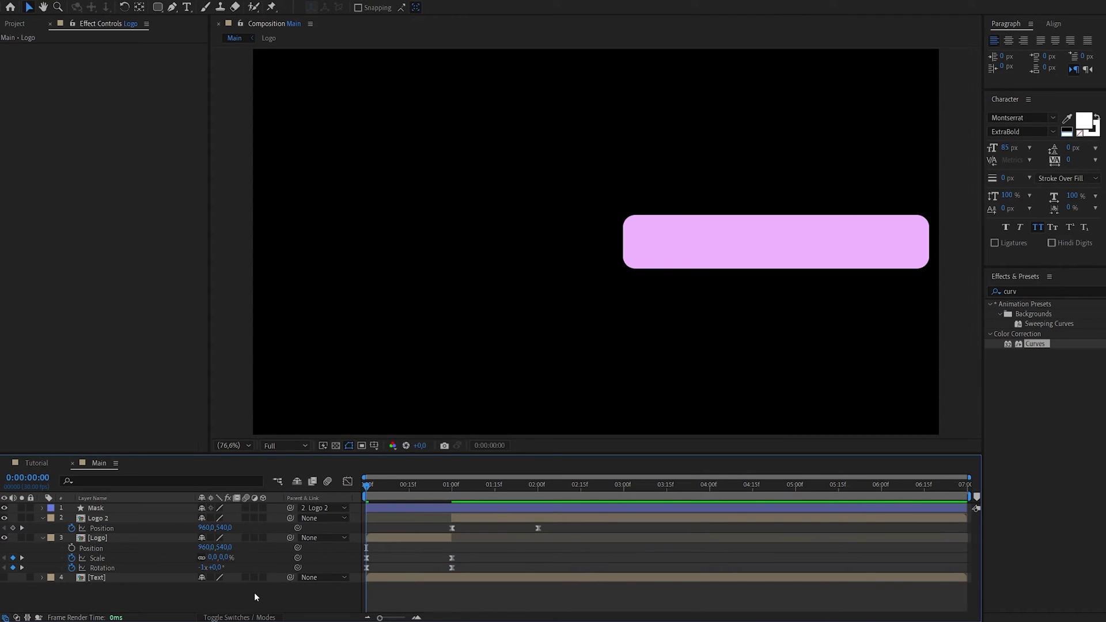
pyautogui.press('space')
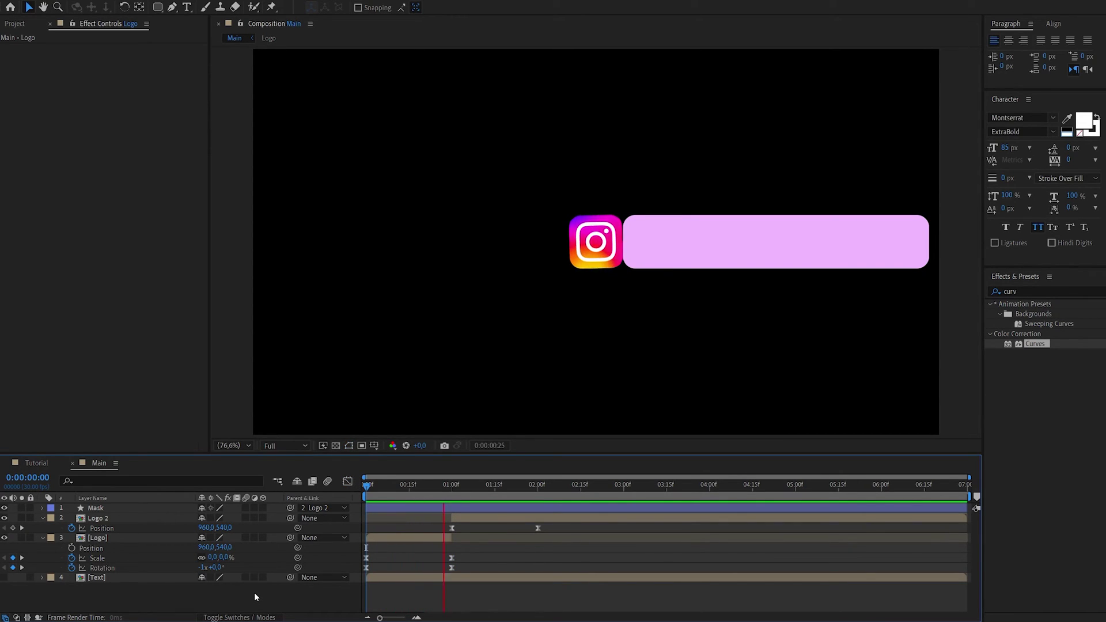
pyautogui.press('space')
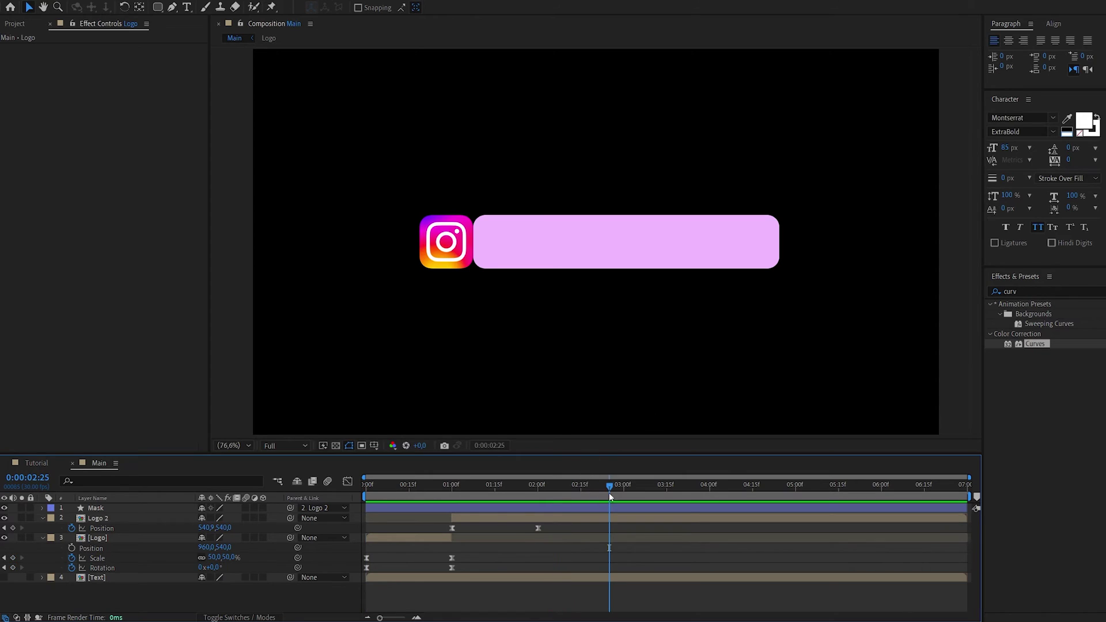
# - Trim the Mask layer's in point to 0:00:01:00 and step frames to confirm the bar starts there
pyautogui.moveTo(609, 488); pyautogui.dragTo(452, 497)
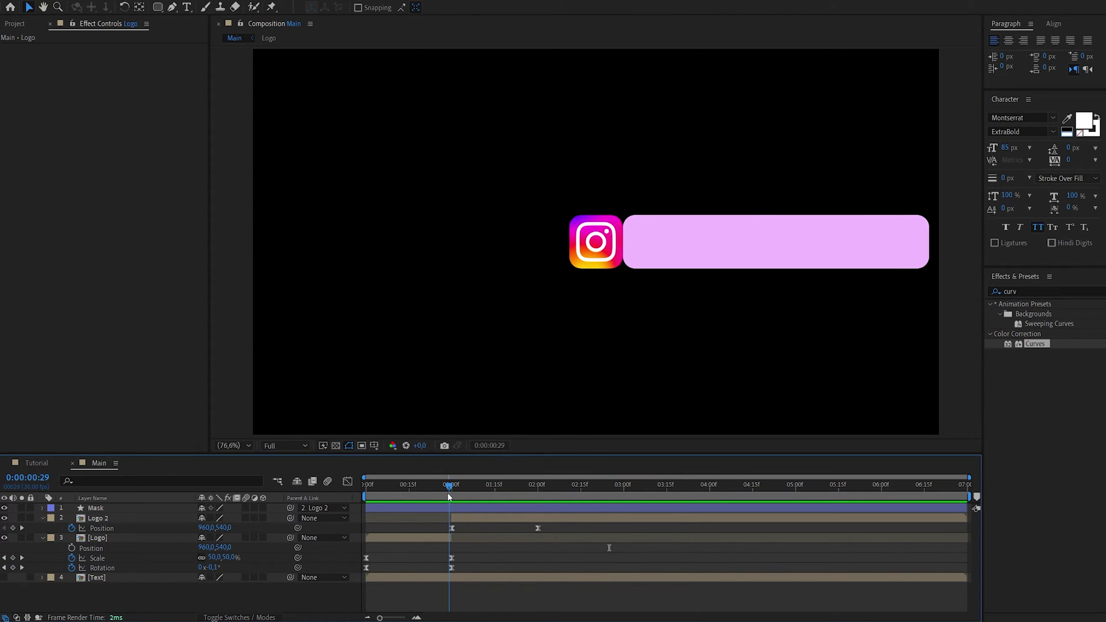
pyautogui.click(432, 508)
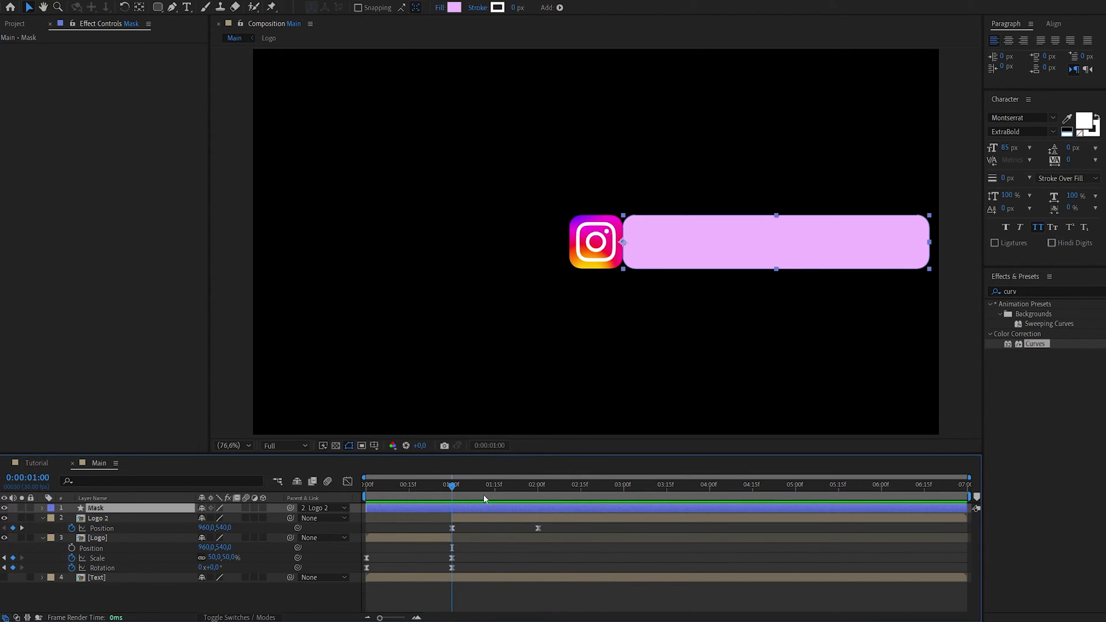
pyautogui.hotkey('alt', '[')
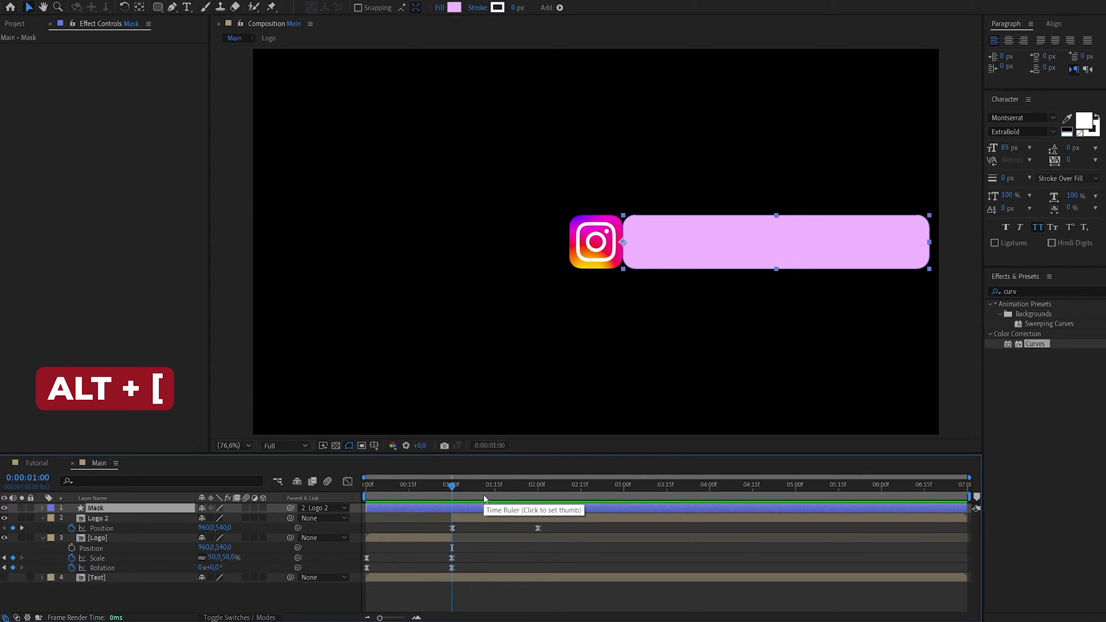
pyautogui.hotkey('alt', '[')
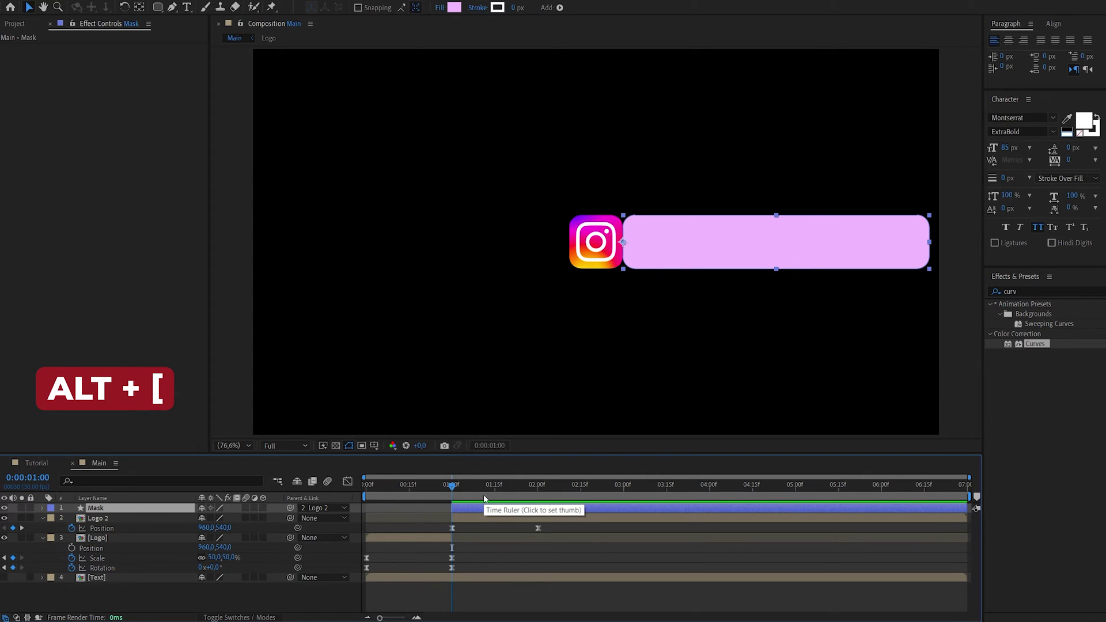
pyautogui.press('pageup')
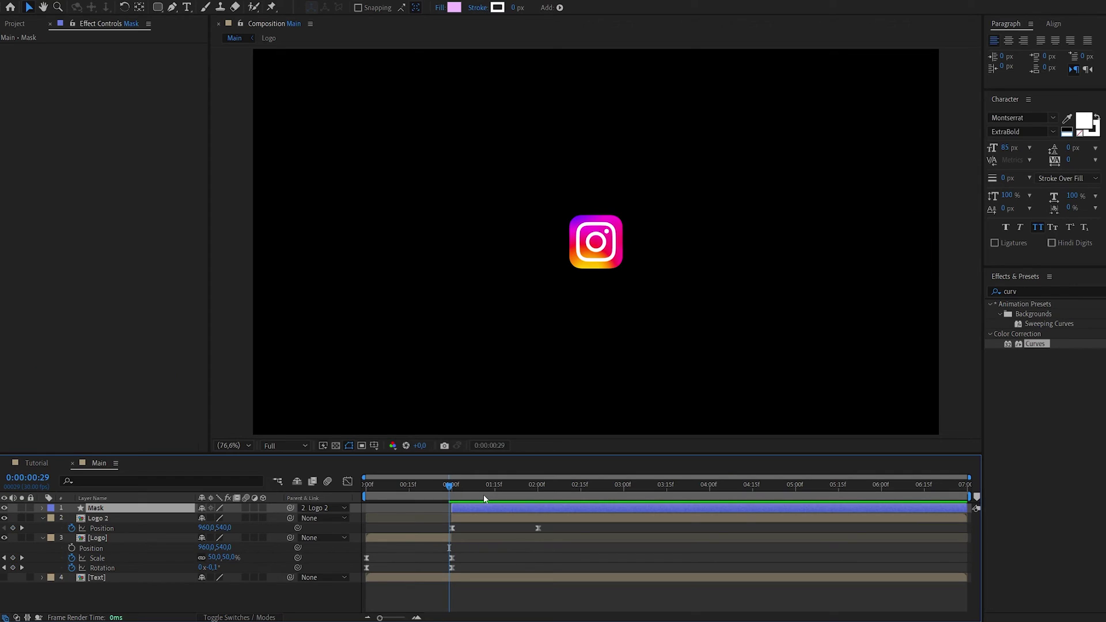
pyautogui.press('pagedown')
pyautogui.press('pageup')
pyautogui.press('pagedown')
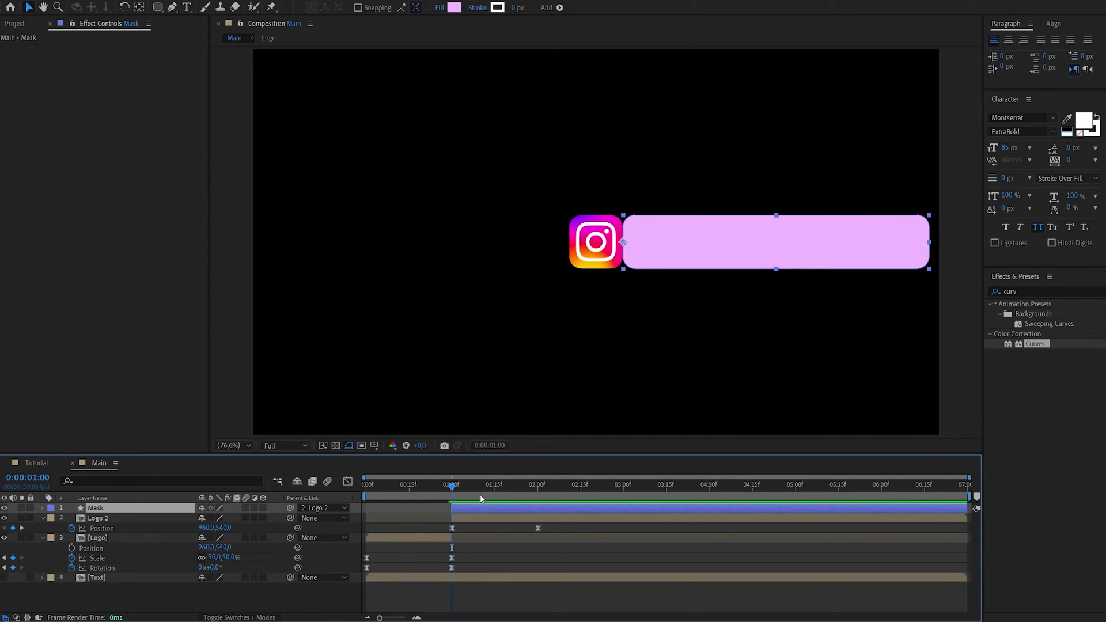
pyautogui.moveTo(472, 486); pyautogui.dragTo(539, 495)
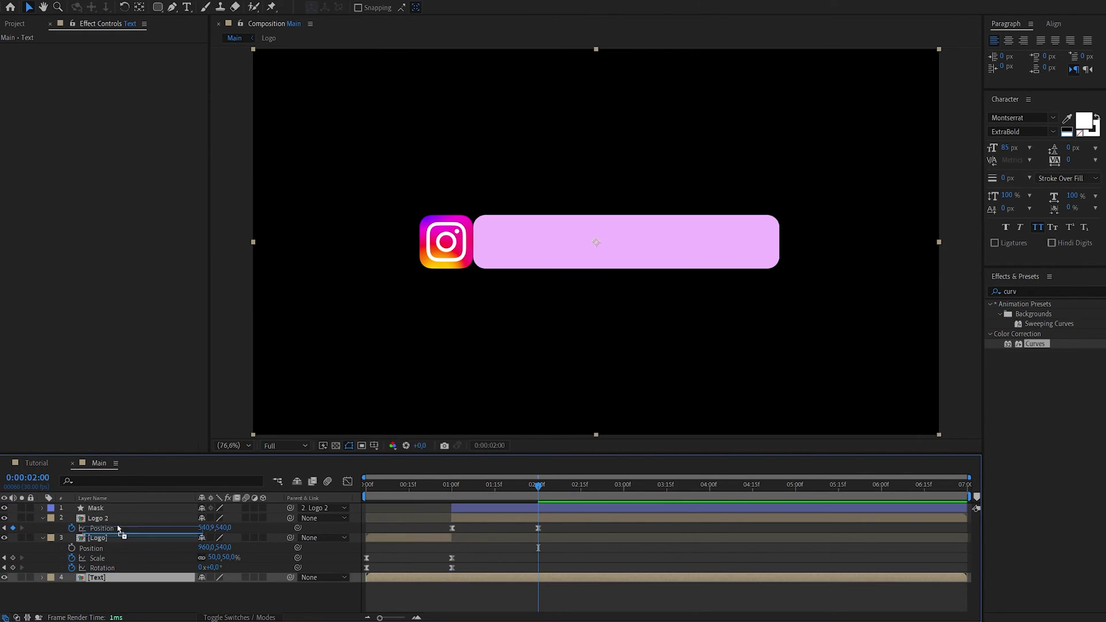
# - Move Text to the top and keyframe its Position from X -497 at 1 s to rest at 2 s
pyautogui.moveTo(115, 577); pyautogui.dragTo(119, 507)
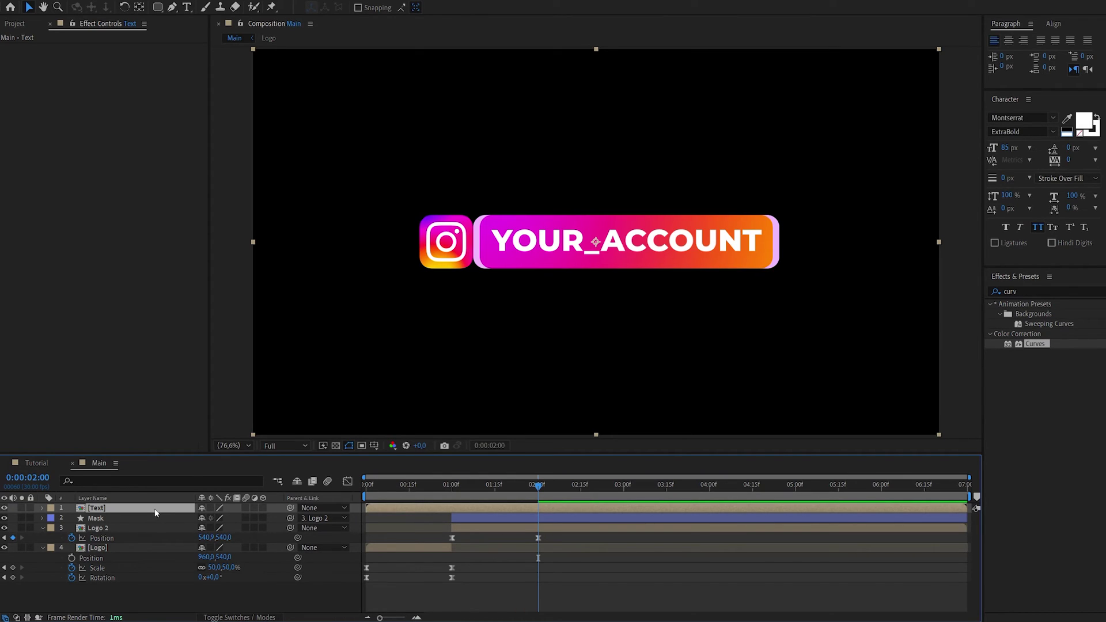
pyautogui.press('p')
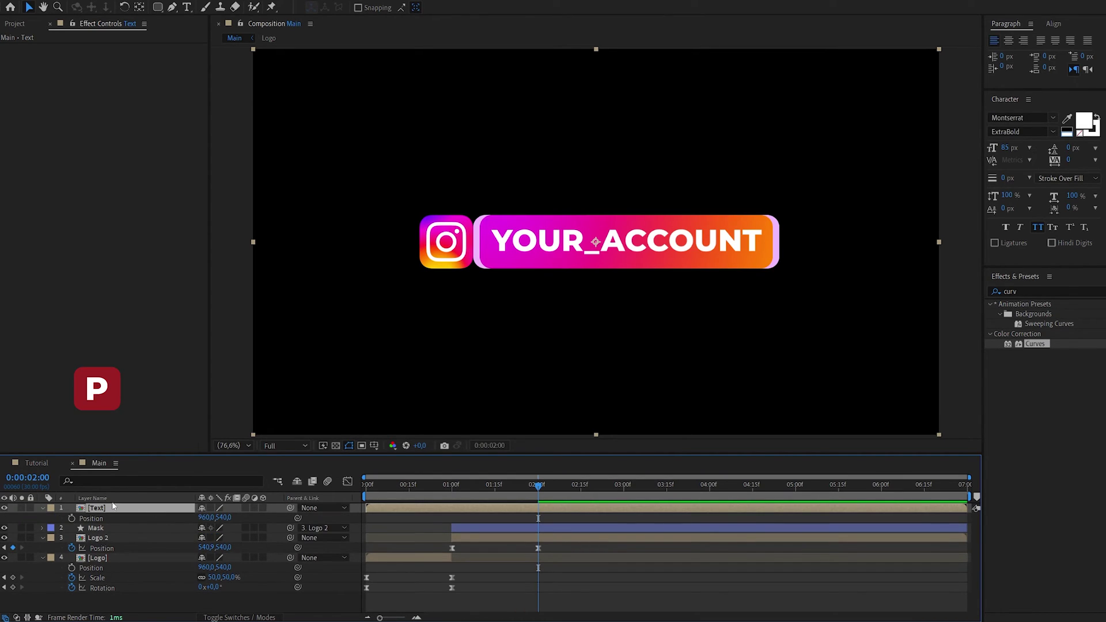
pyautogui.click(71, 517)
pyautogui.moveTo(535, 489); pyautogui.dragTo(455, 487)
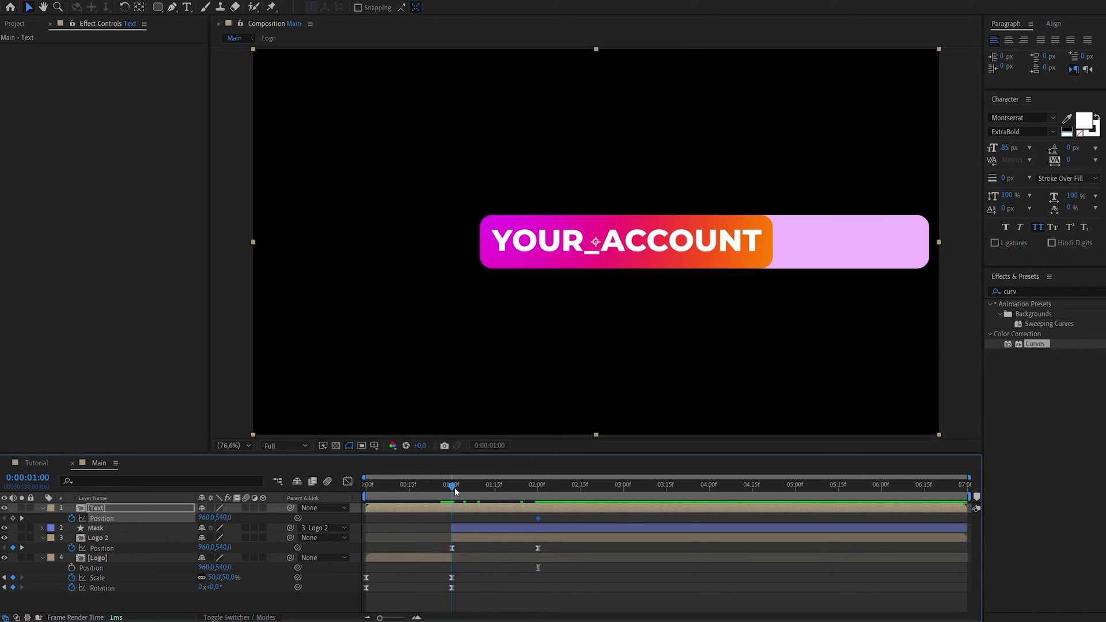
pyautogui.moveTo(199, 518); pyautogui.dragTo(112, 518)
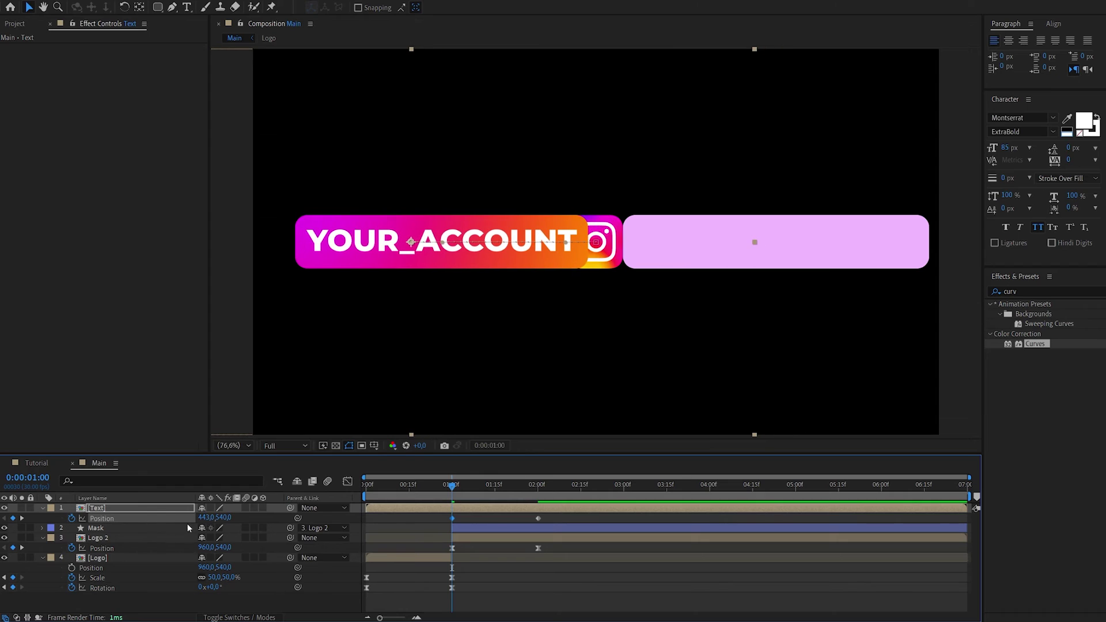
pyautogui.moveTo(209, 518); pyautogui.dragTo(133, 517)
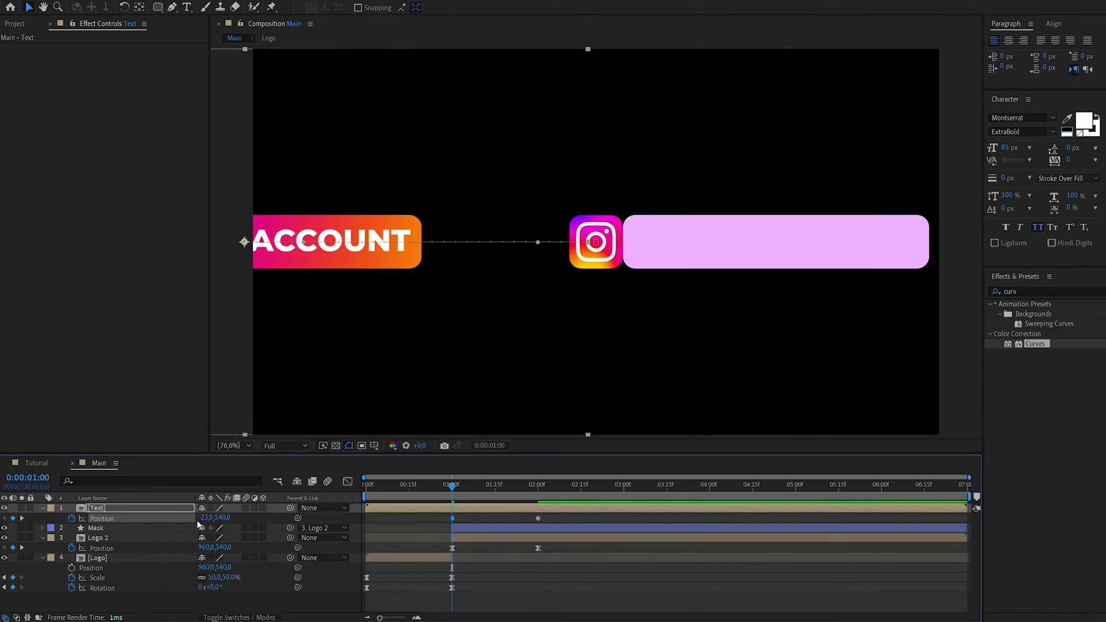
pyautogui.moveTo(209, 517); pyautogui.dragTo(131, 519)
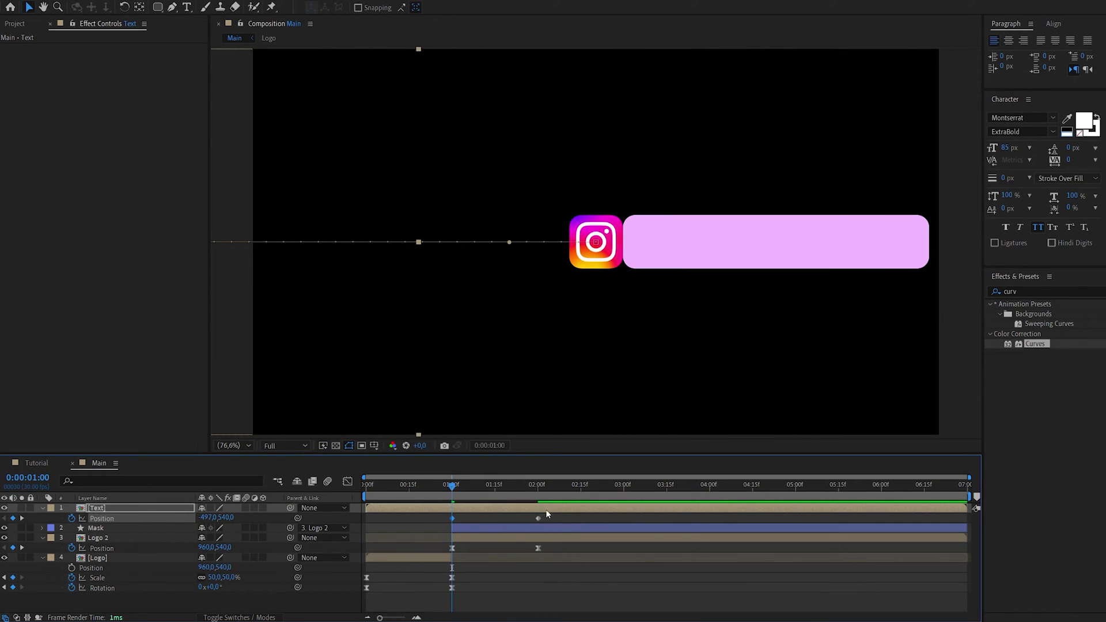
# - Easy Ease the text Position keyframes with a fast-start, slow-settle speed curve
pyautogui.press('F9')
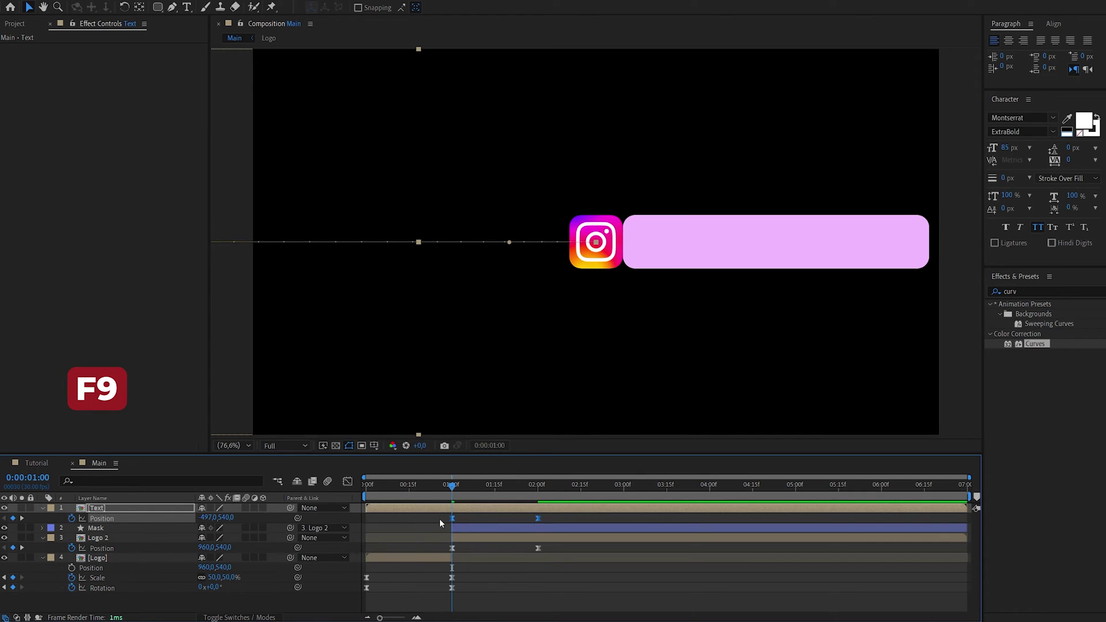
pyautogui.click(347, 481)
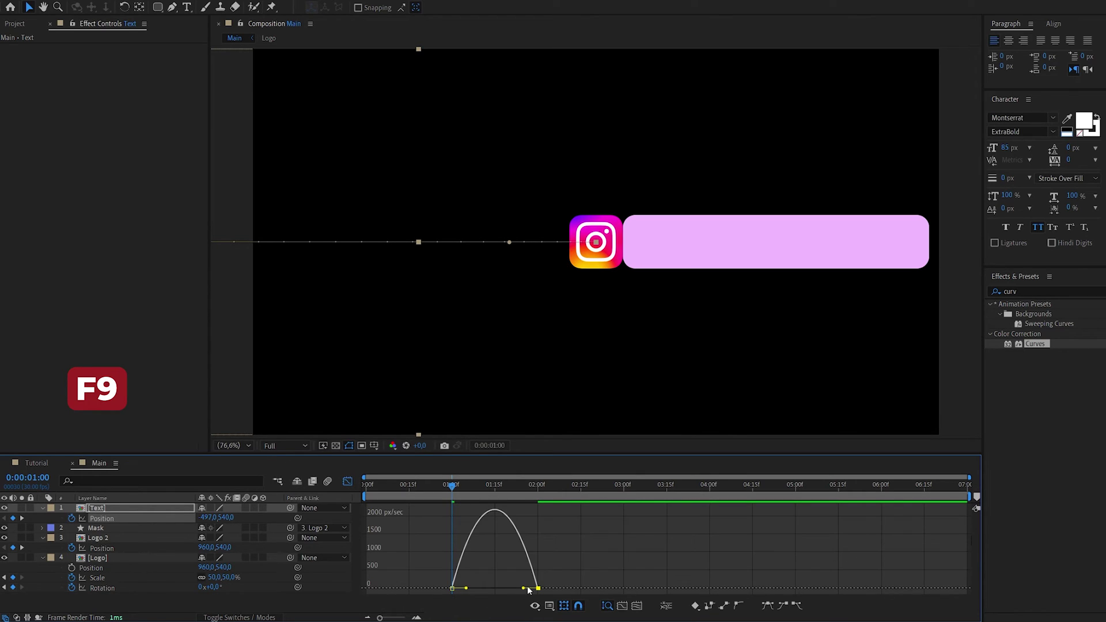
pyautogui.moveTo(528, 588); pyautogui.dragTo(490, 589)
pyautogui.click(347, 481)
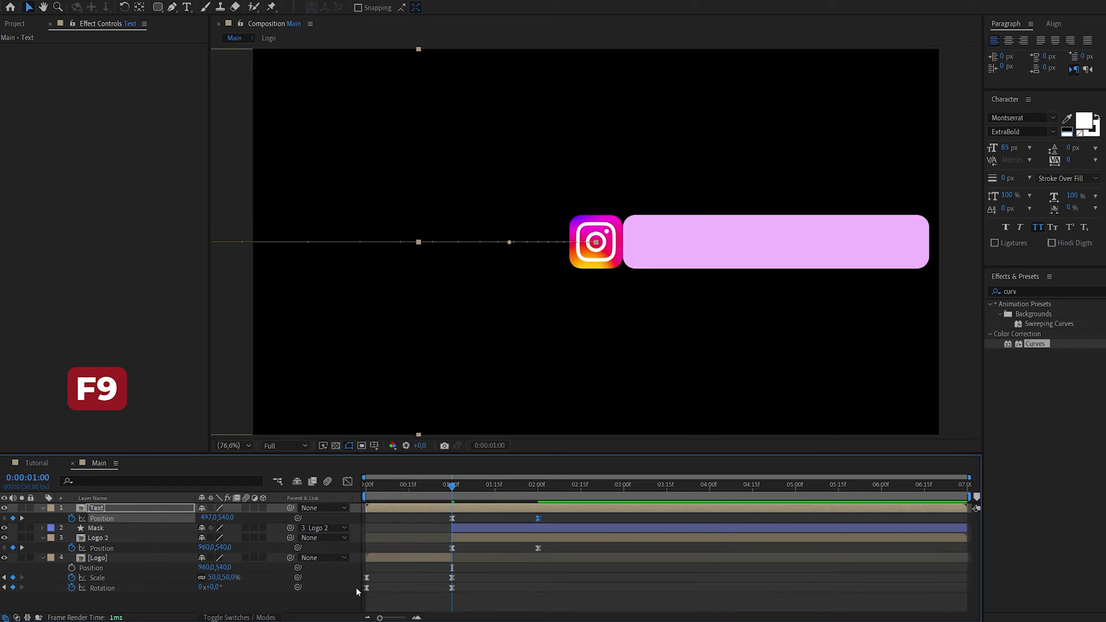
pyautogui.moveTo(452, 487); pyautogui.dragTo(538, 497)
# - Place Text beneath Mask and set its Track Matte to Alpha Matte "Mask"
pyautogui.click(126, 521)
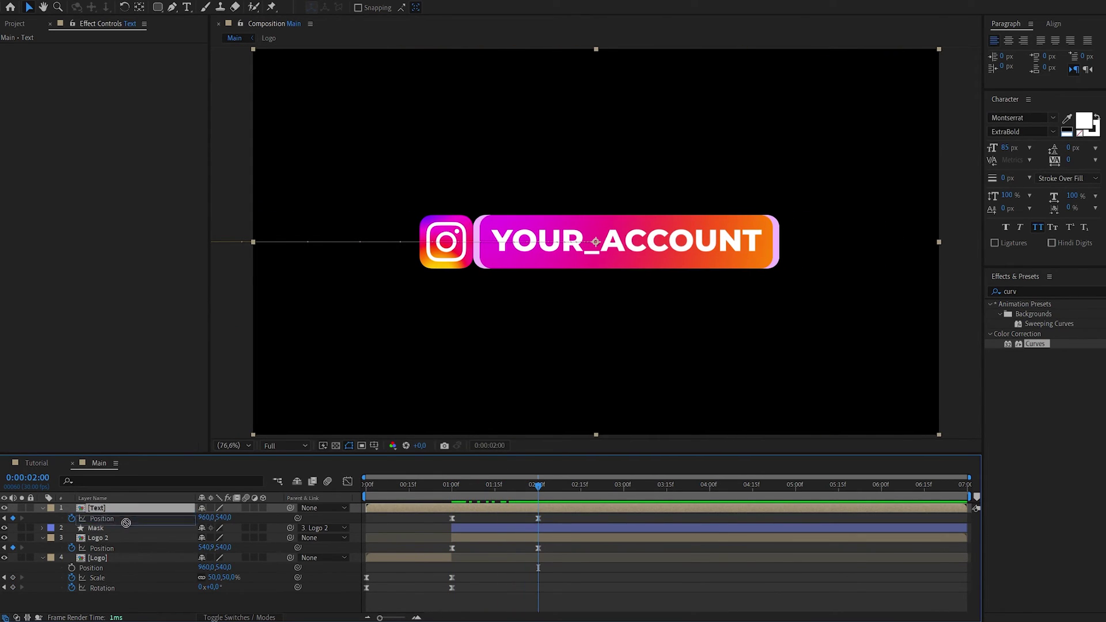
pyautogui.moveTo(125, 523); pyautogui.dragTo(126, 534)
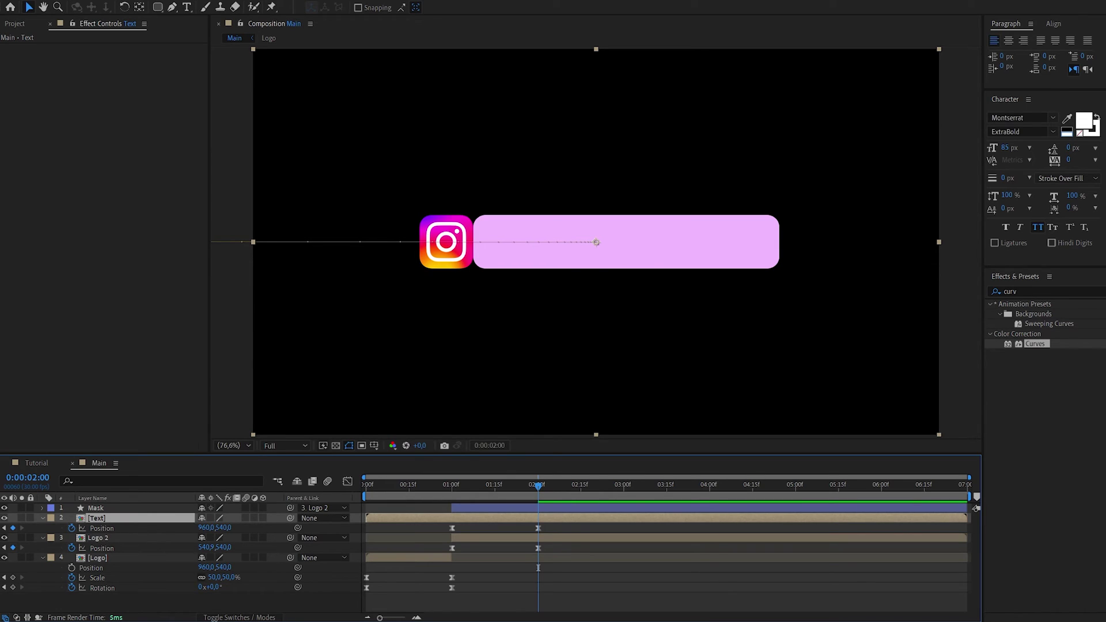
pyautogui.click(241, 618)
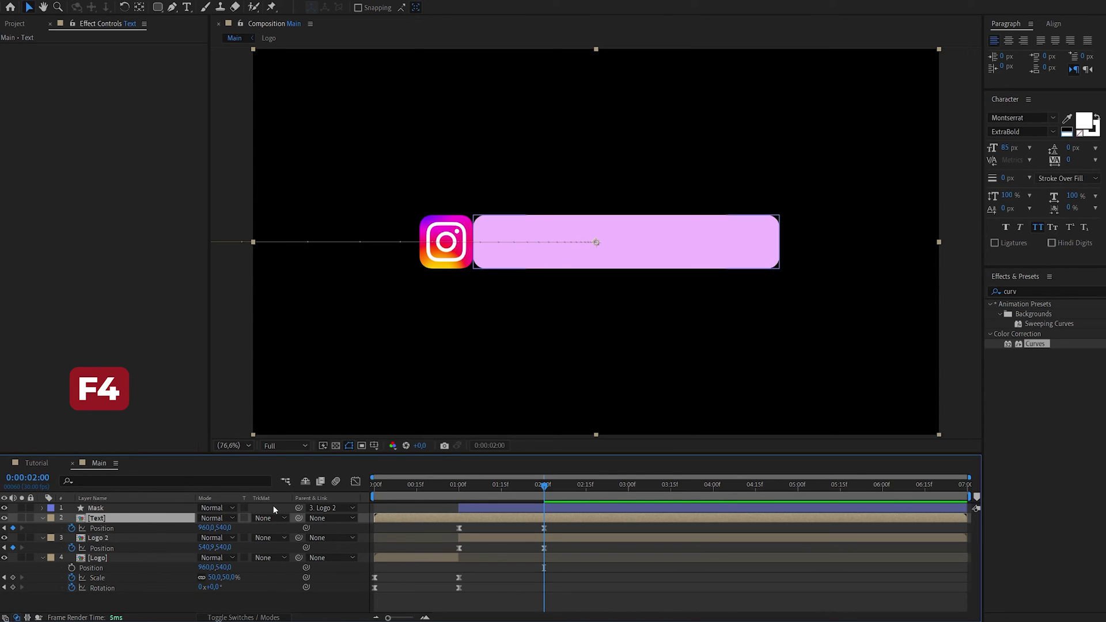
pyautogui.click(286, 518)
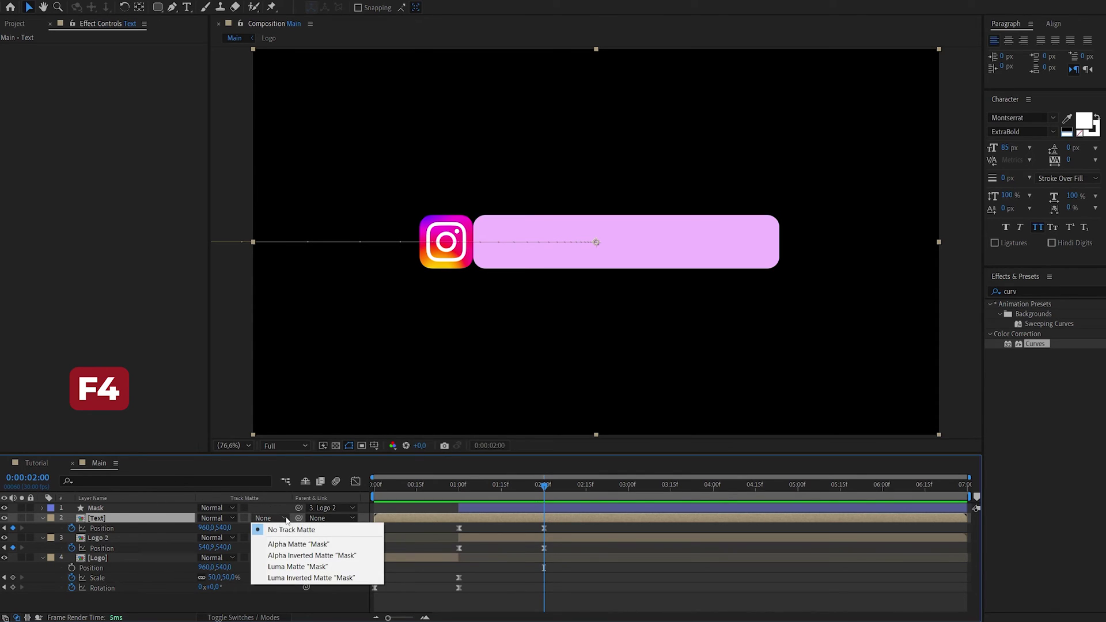
pyautogui.click(280, 545)
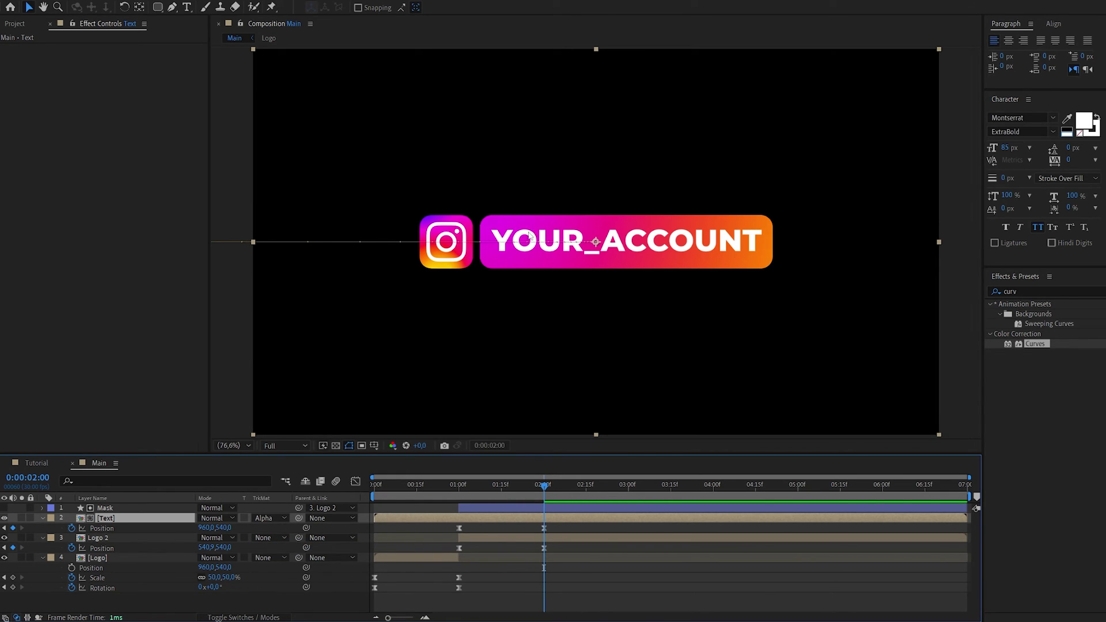
# - Preview the slide-in animation and switch the timeline back to layer switches
pyautogui.moveTo(548, 487); pyautogui.dragTo(544, 487)
pyautogui.press('space')
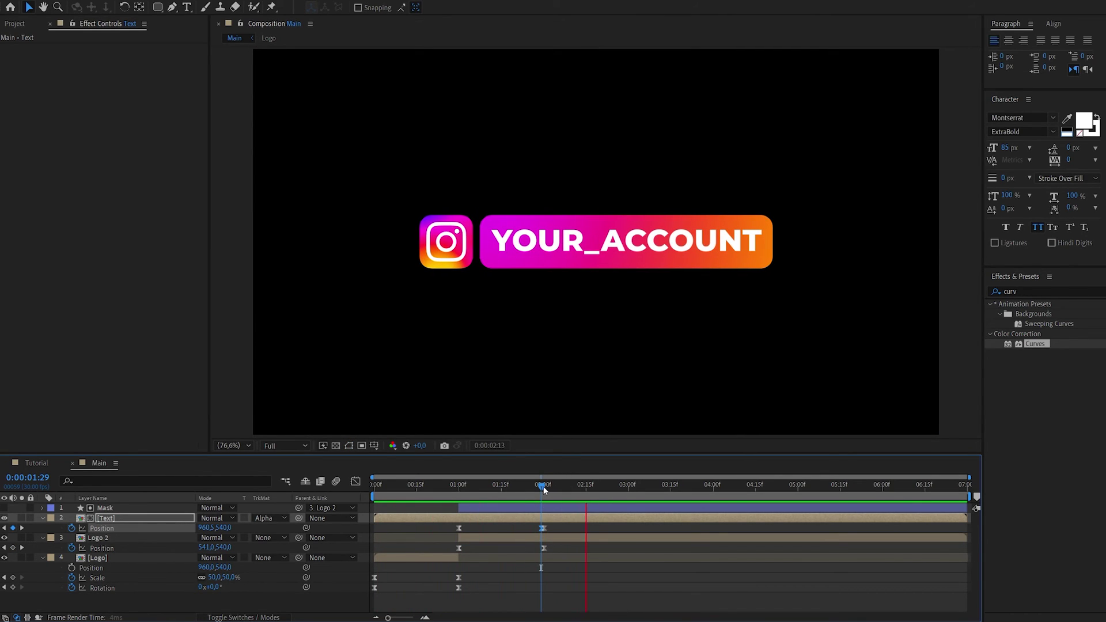
pyautogui.press('space')
pyautogui.press('F4')
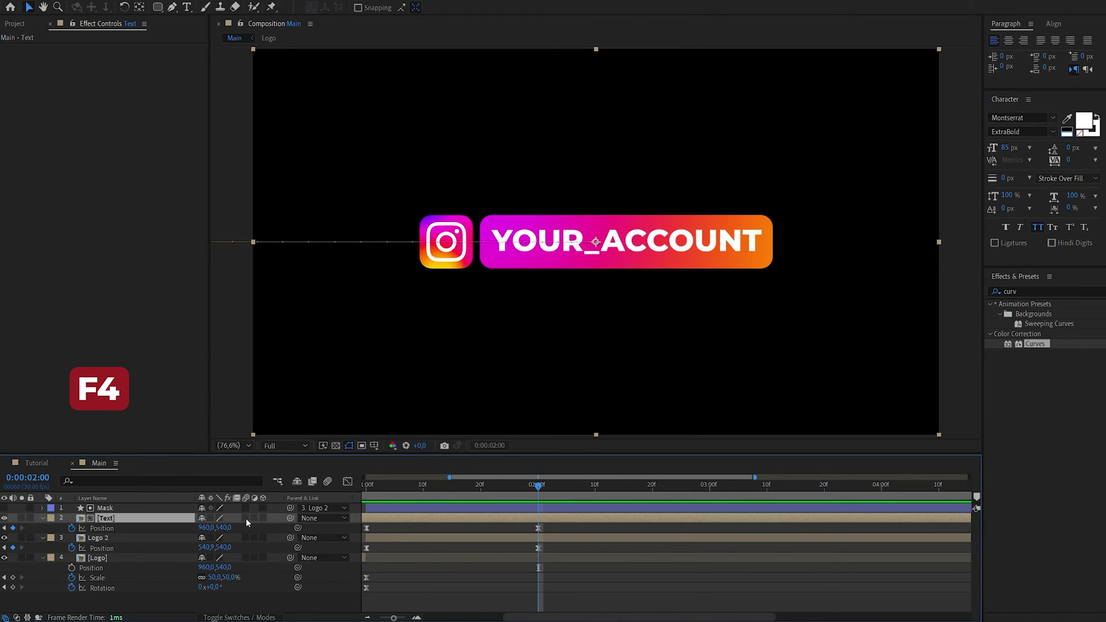
# - Enable motion blur on the Text, Logo 2 and Logo layers
pyautogui.click(246, 519)
pyautogui.click(247, 538)
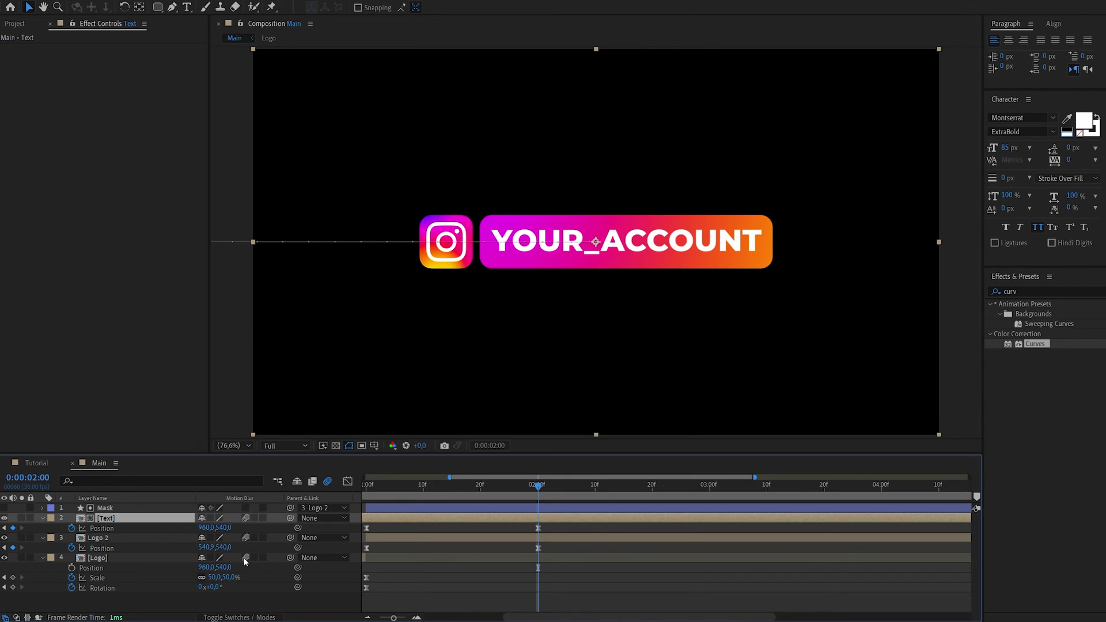
pyautogui.click(247, 558)
# - End the work area at 3:15 and trim the composition to it
pyautogui.click(813, 484)
pyautogui.moveTo(815, 486); pyautogui.dragTo(796, 489)
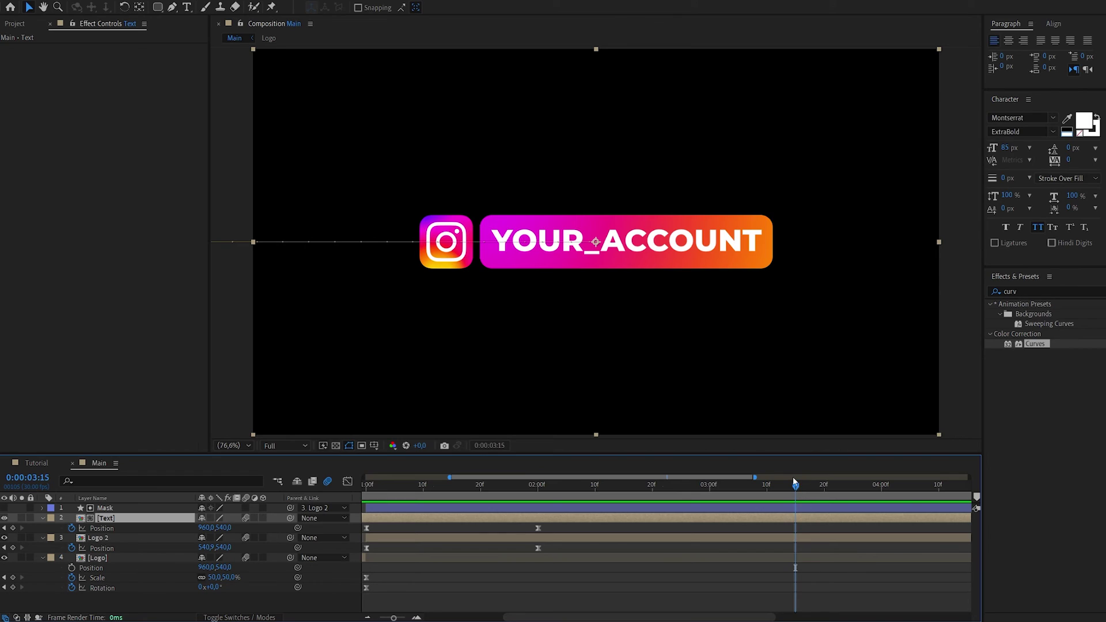
pyautogui.press('n')
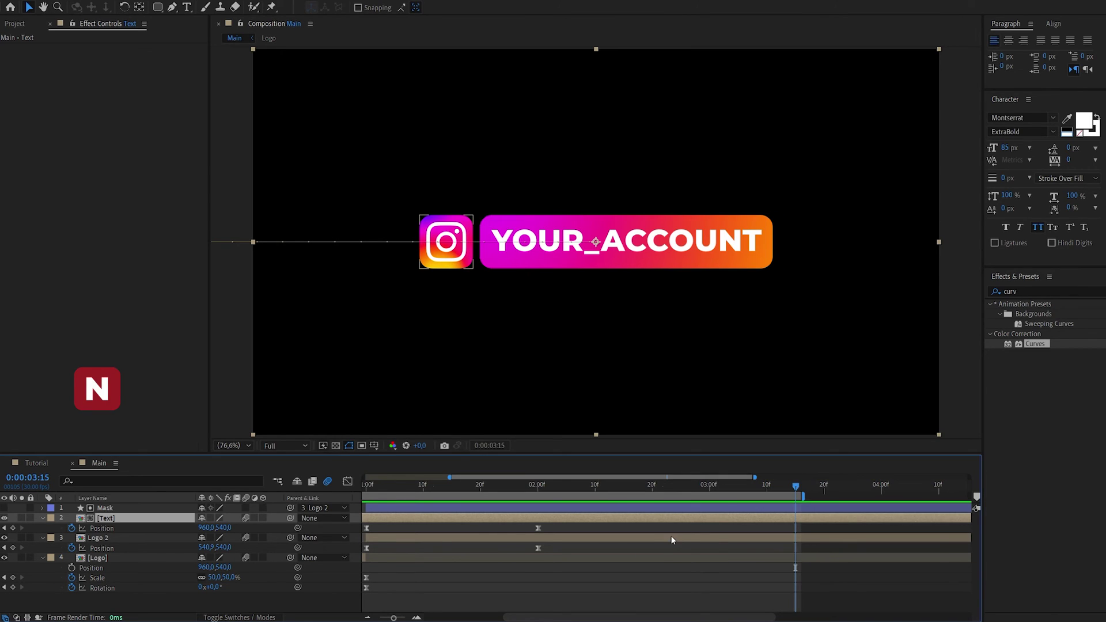
pyautogui.hotkey('ctrl', 'shift', 'x')
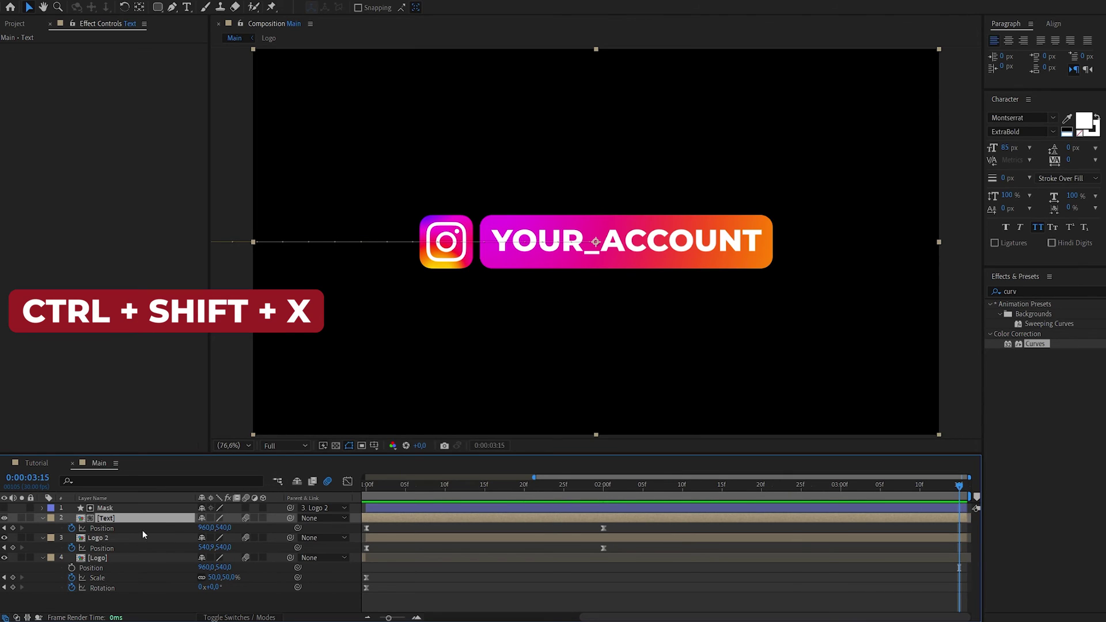
# - Collapse the Text, Logo 2 and Logo layer properties and select all the badge layers
pyautogui.click(44, 518)
pyautogui.click(42, 527)
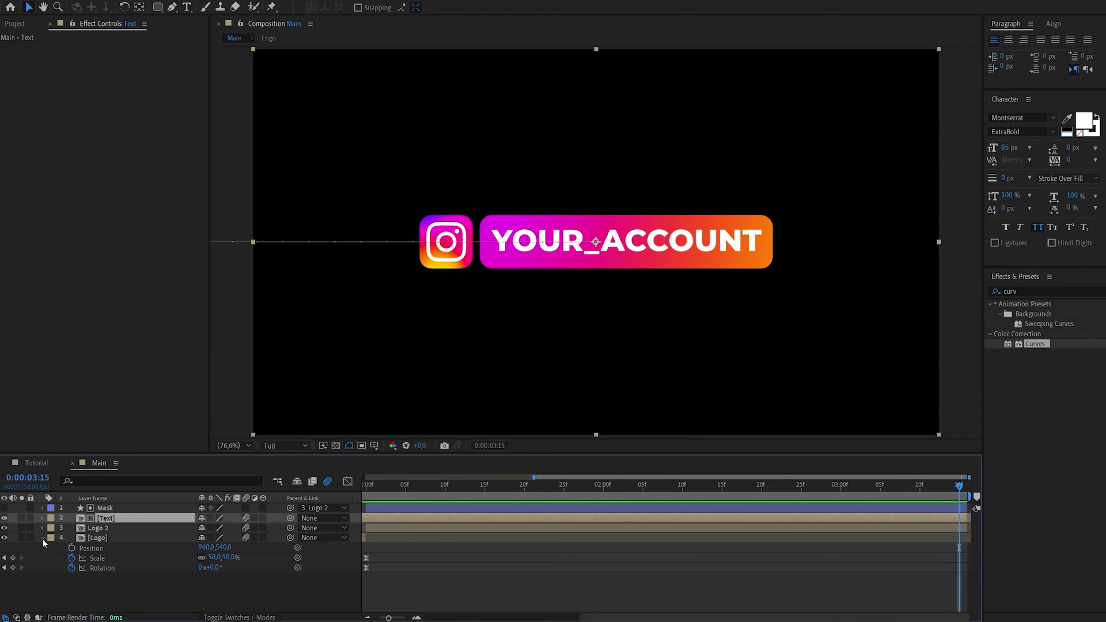
pyautogui.click(42, 538)
pyautogui.moveTo(125, 579); pyautogui.dragTo(84, 515)
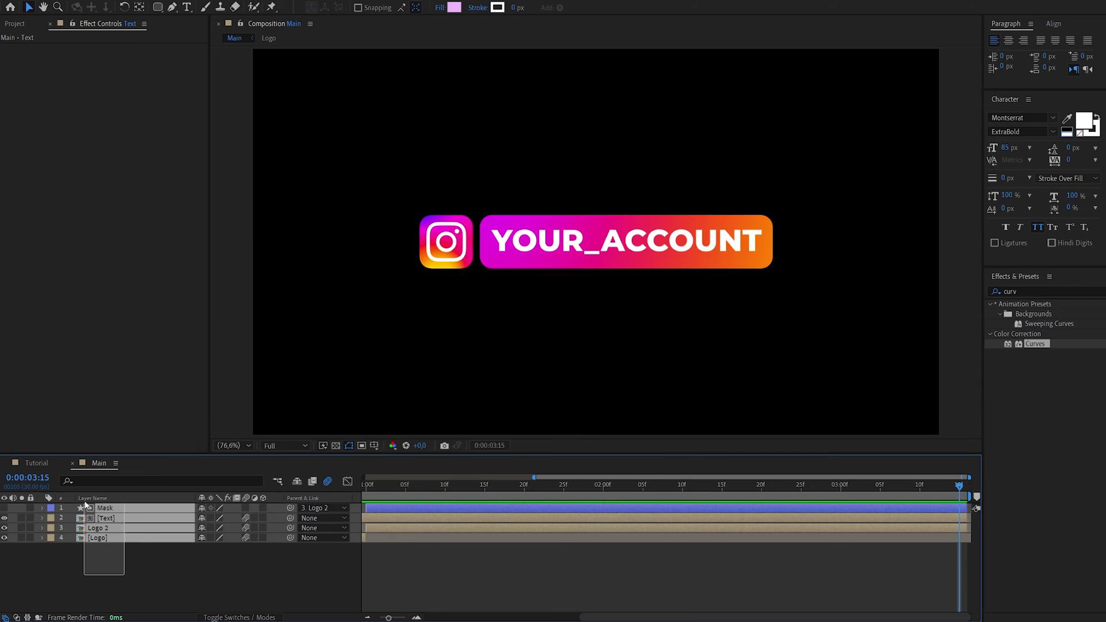
# - Precompose the selected badge layers into a new comp named 'Instagram'
pyautogui.rightClick(116, 518)
pyautogui.click(176, 457)
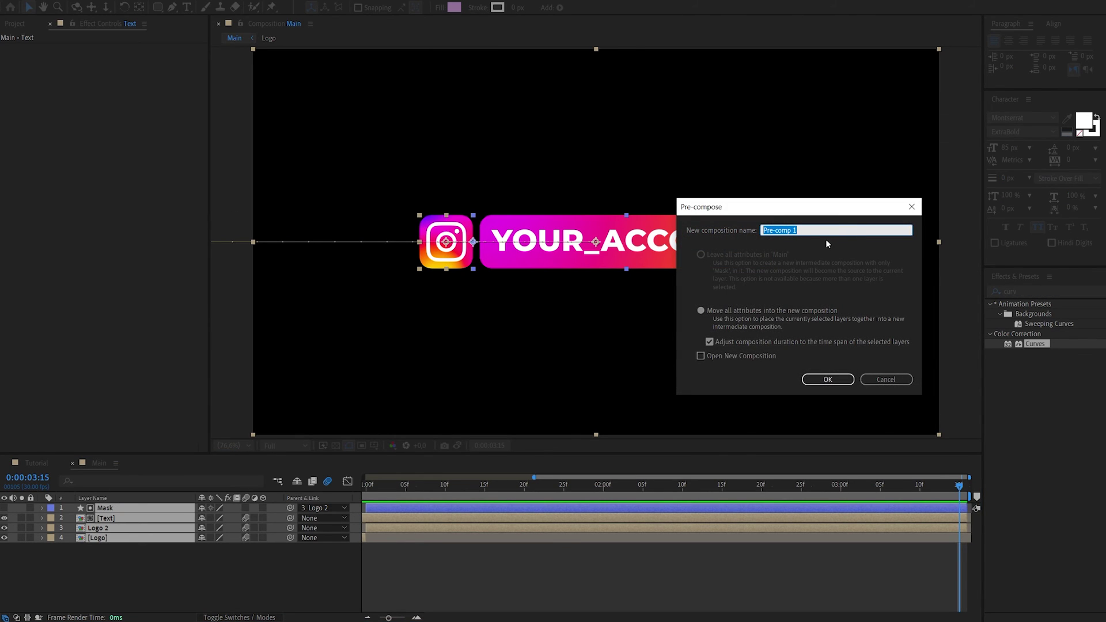
pyautogui.write('Instagram')
pyautogui.click(829, 379)
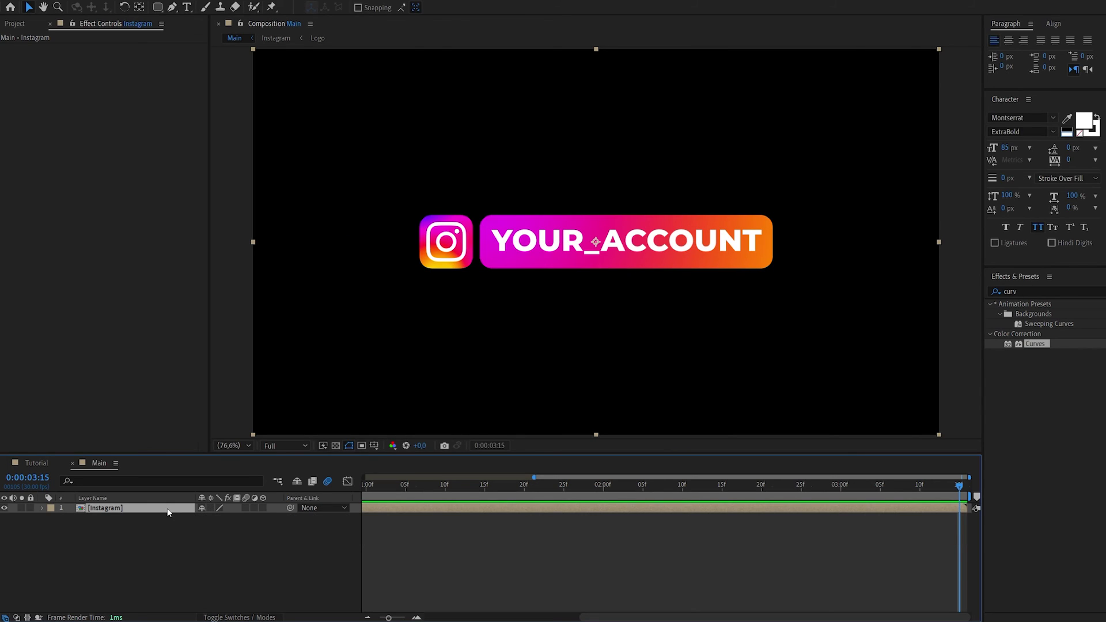
# - Enable time remapping on the Instagram layer, then deselect it
pyautogui.rightClick(167, 512)
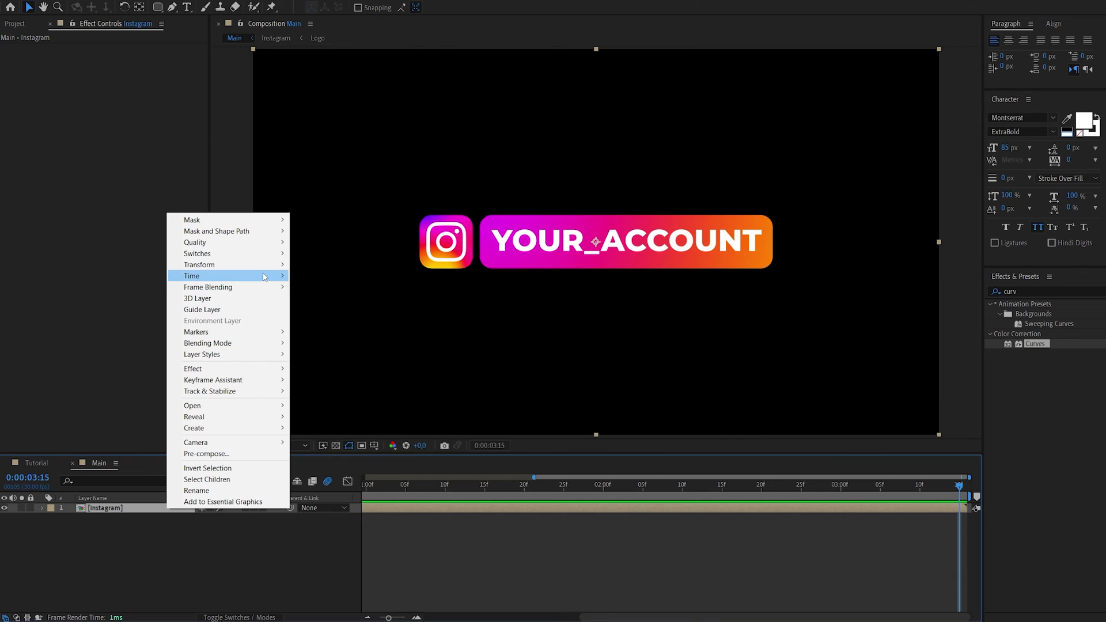
pyautogui.moveTo(264, 277)
pyautogui.click(369, 277)
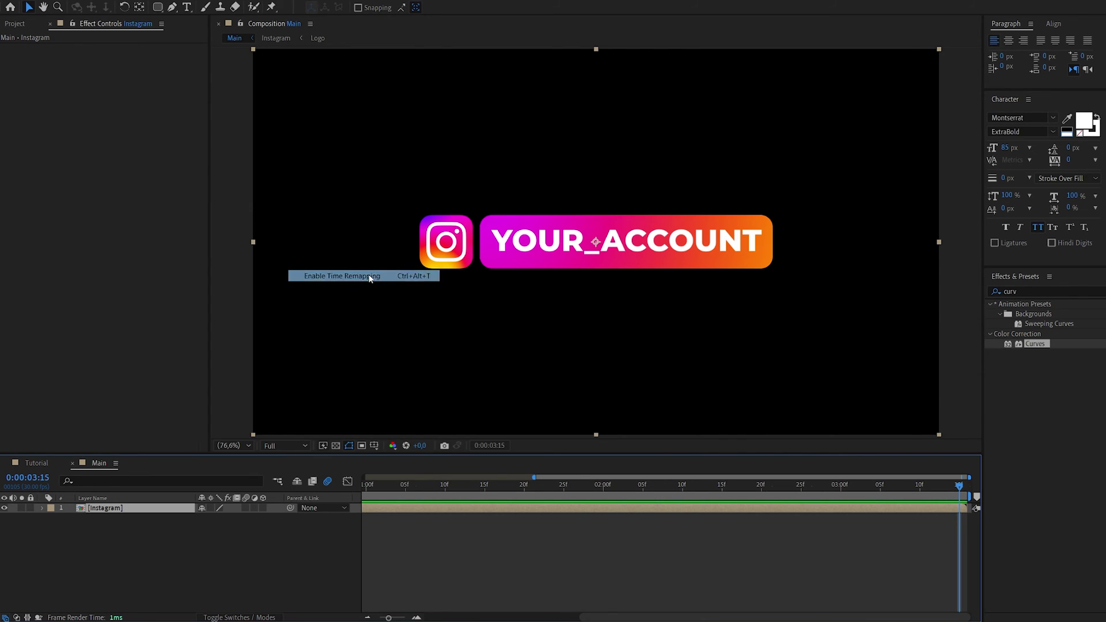
pyautogui.click(200, 545)
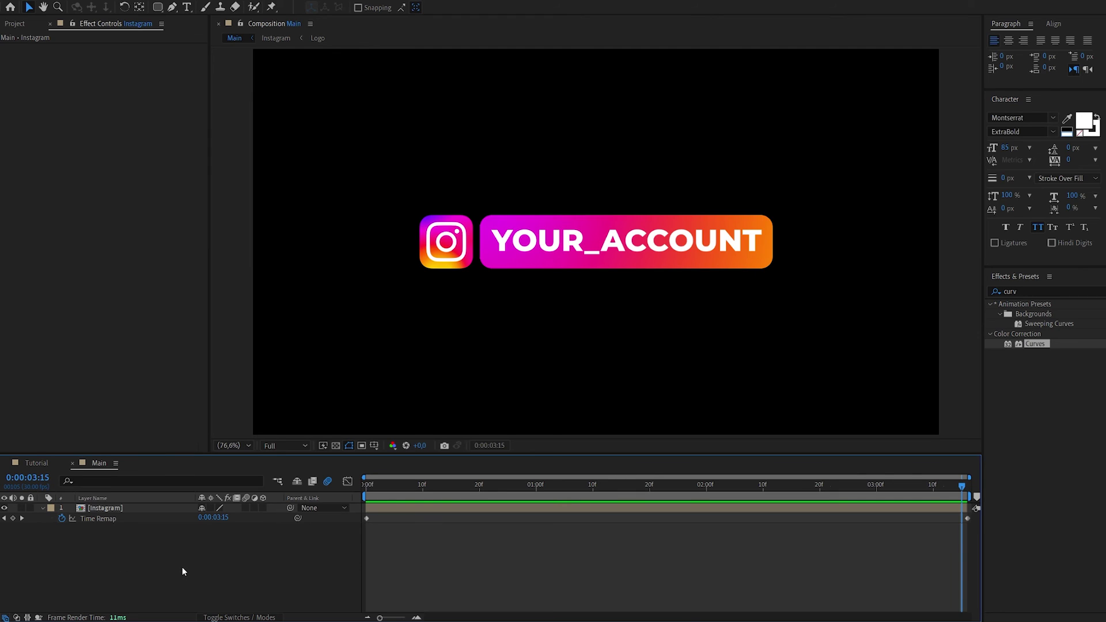
pyautogui.hotkey('ctrl', 'k')
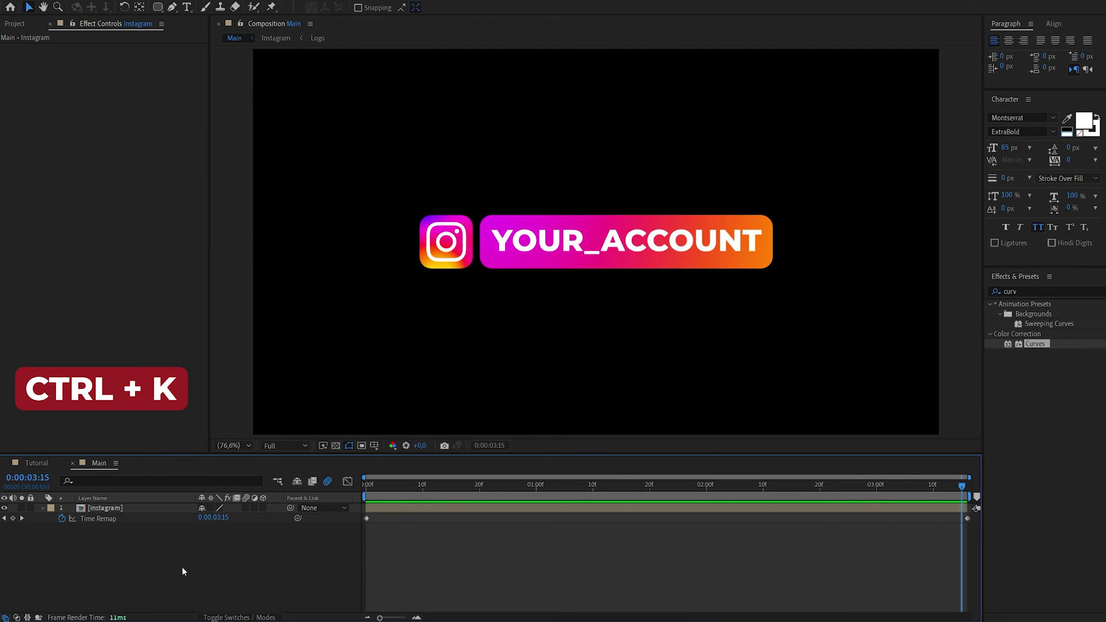
# - Lengthen the Main comp to 7 seconds and extend the Instagram layer to the comp end
pyautogui.hotkey('ctrl', 'k')
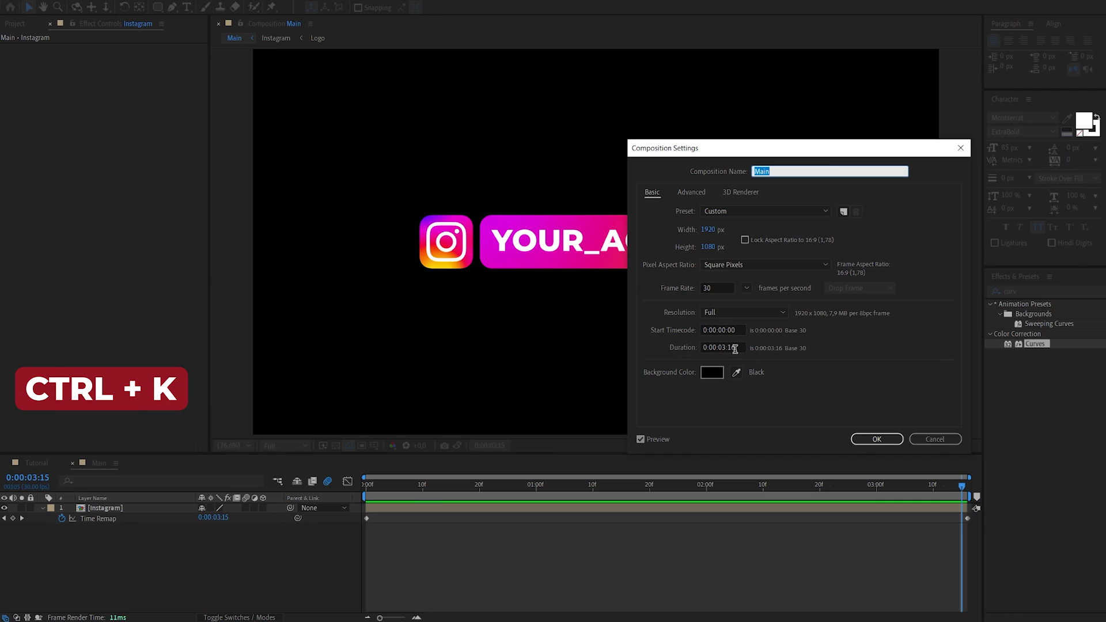
pyautogui.click(737, 348)
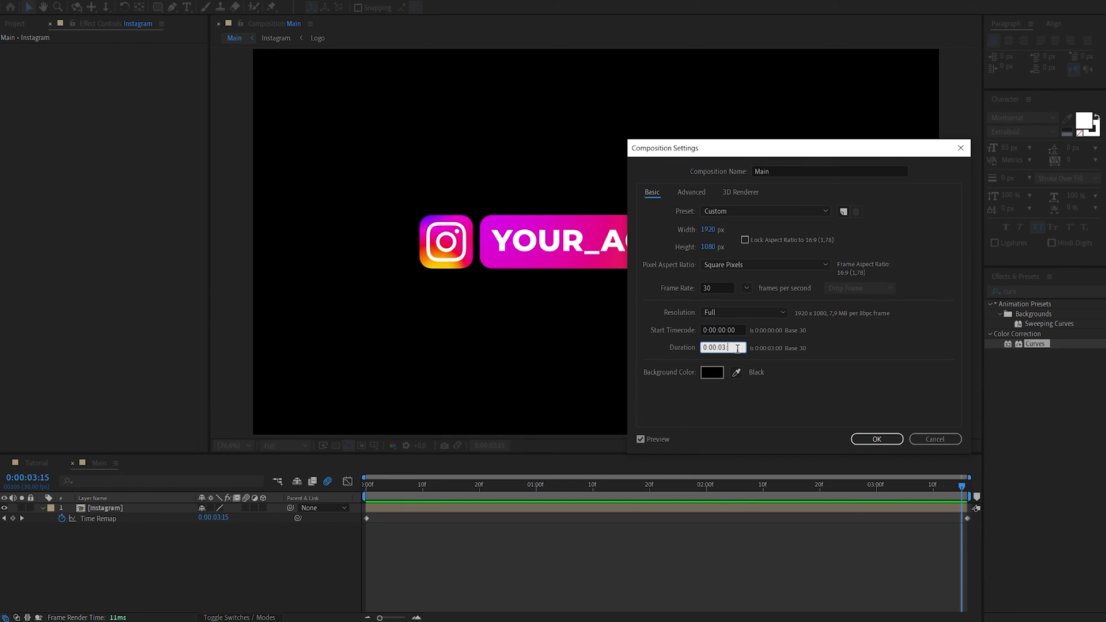
pyautogui.write('300')
pyautogui.click(877, 440)
pyautogui.moveTo(393, 618); pyautogui.dragTo(380, 618)
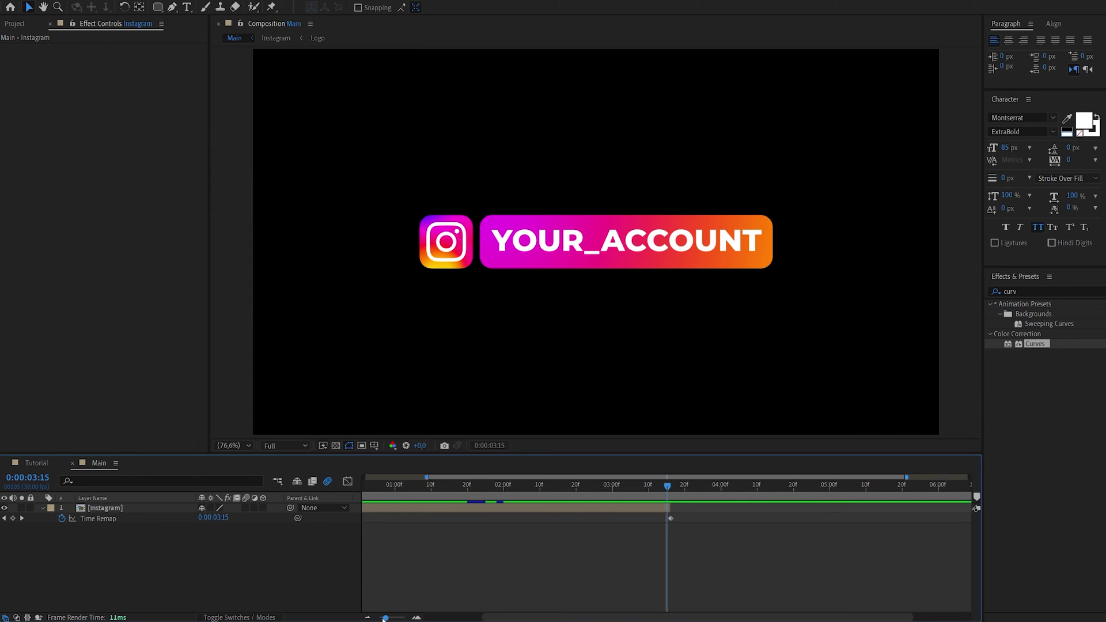
pyautogui.press('End')
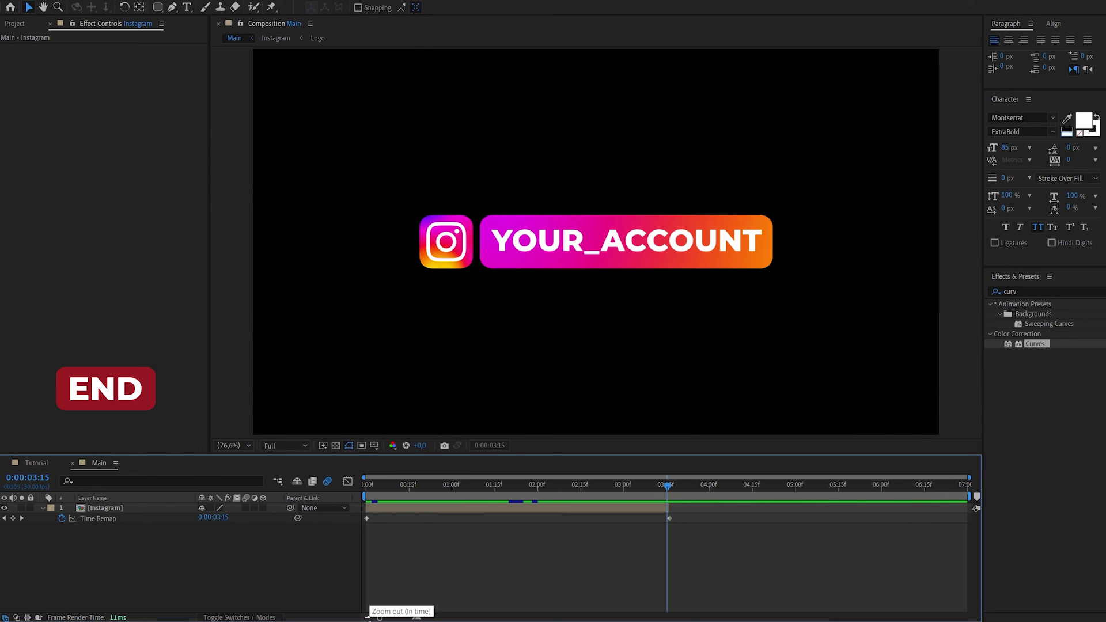
pyautogui.click(161, 511)
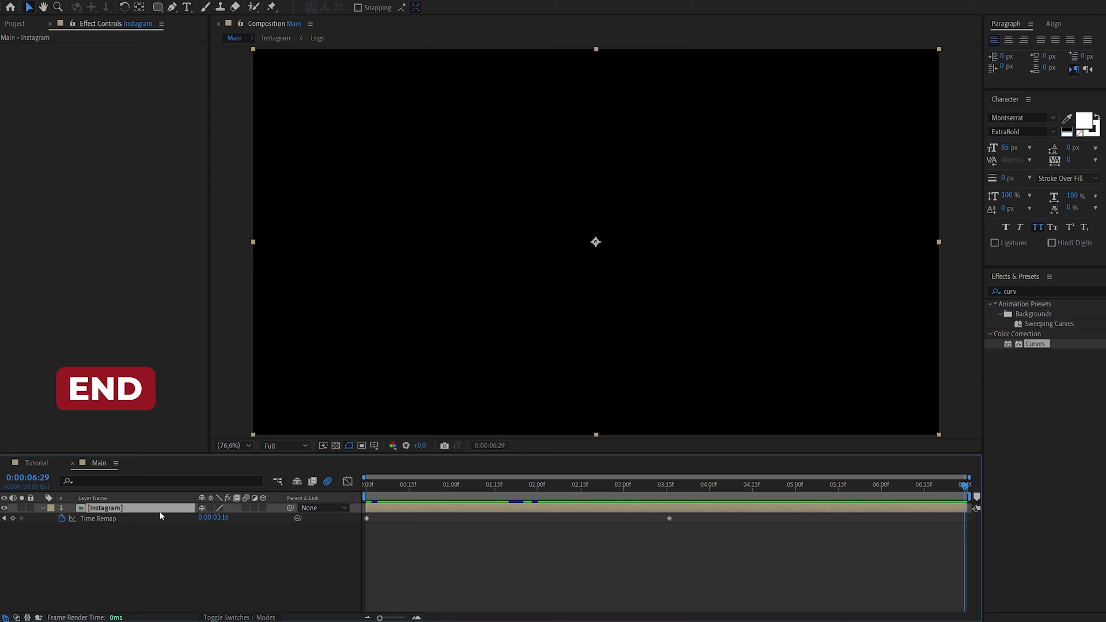
pyautogui.hotkey('alt', ']')
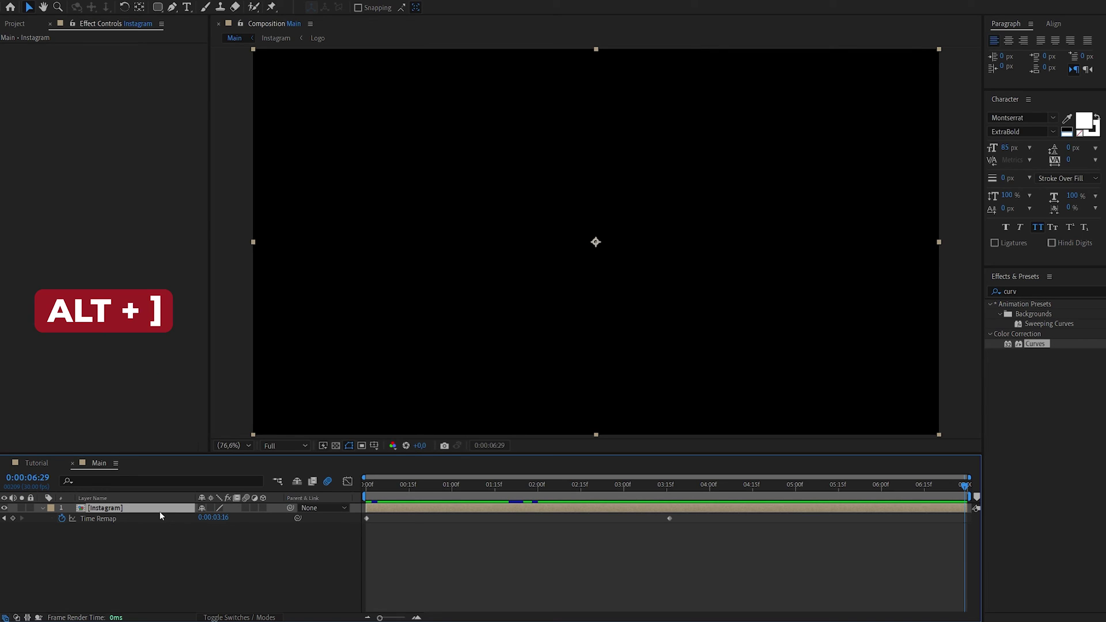
# - Set the second Time Remap keyframe to 0:00:03:15
pyautogui.click(671, 488)
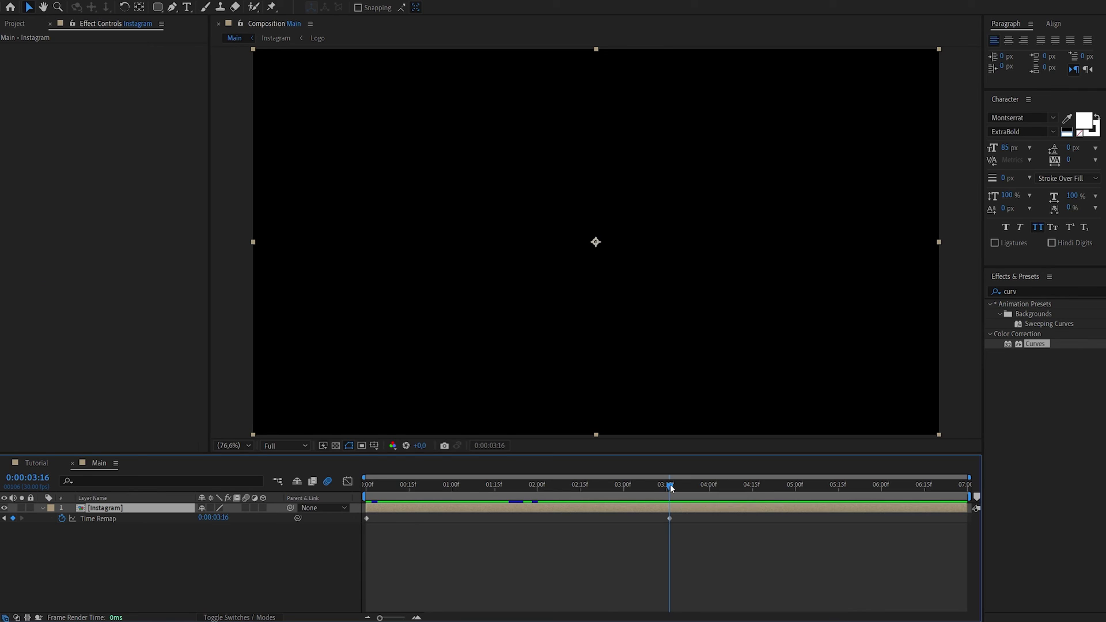
pyautogui.click(216, 519)
pyautogui.press('Right')
pyautogui.press('BackSpace')
pyautogui.write('5')
pyautogui.press('Return')
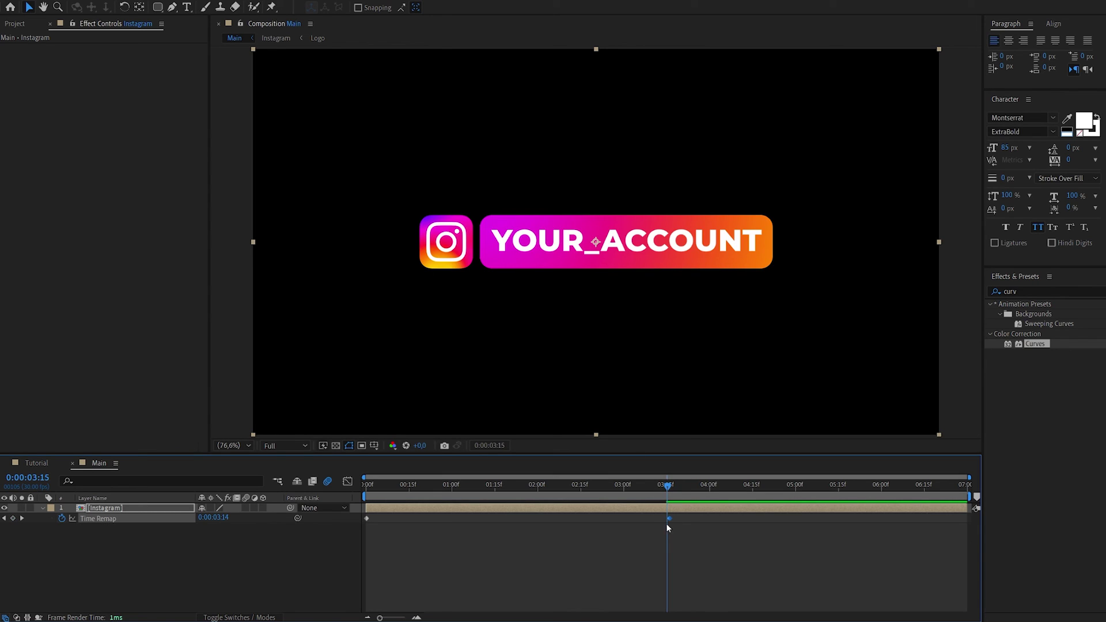
# - Add a Time Remap keyframe at the comp end with a value of 0
pyautogui.press('End')
pyautogui.click(13, 518)
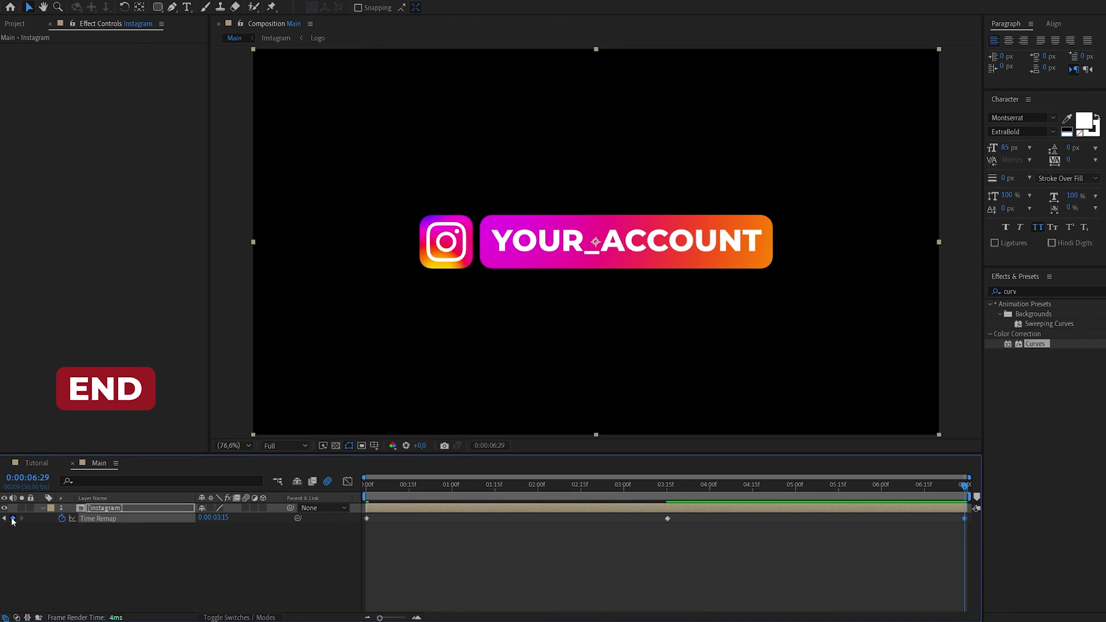
pyautogui.click(218, 518)
pyautogui.write('0')
pyautogui.press('Return')
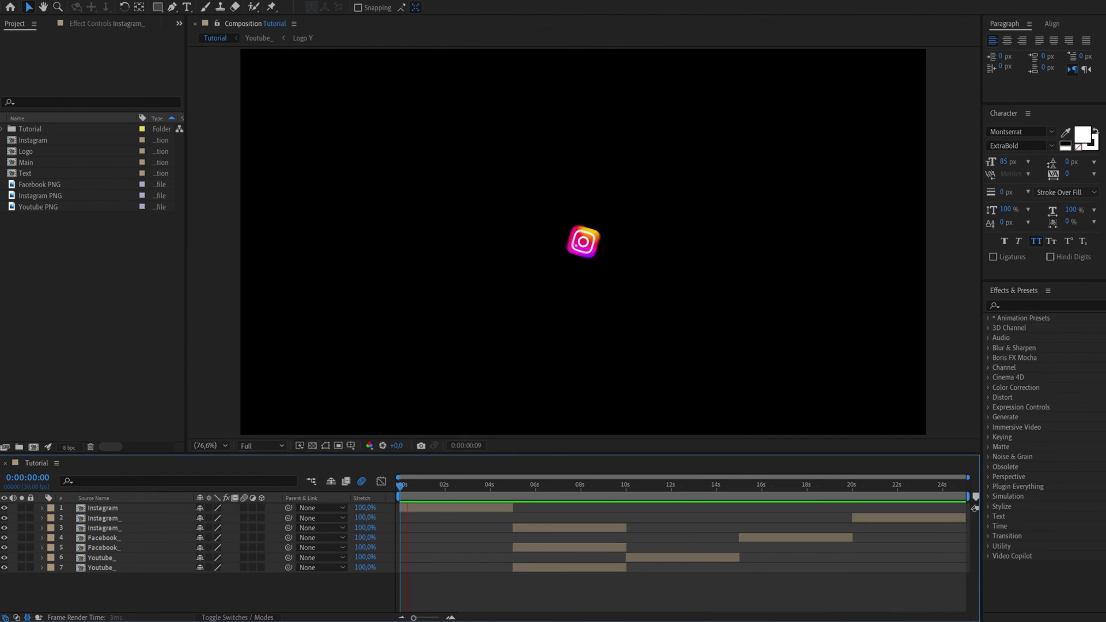